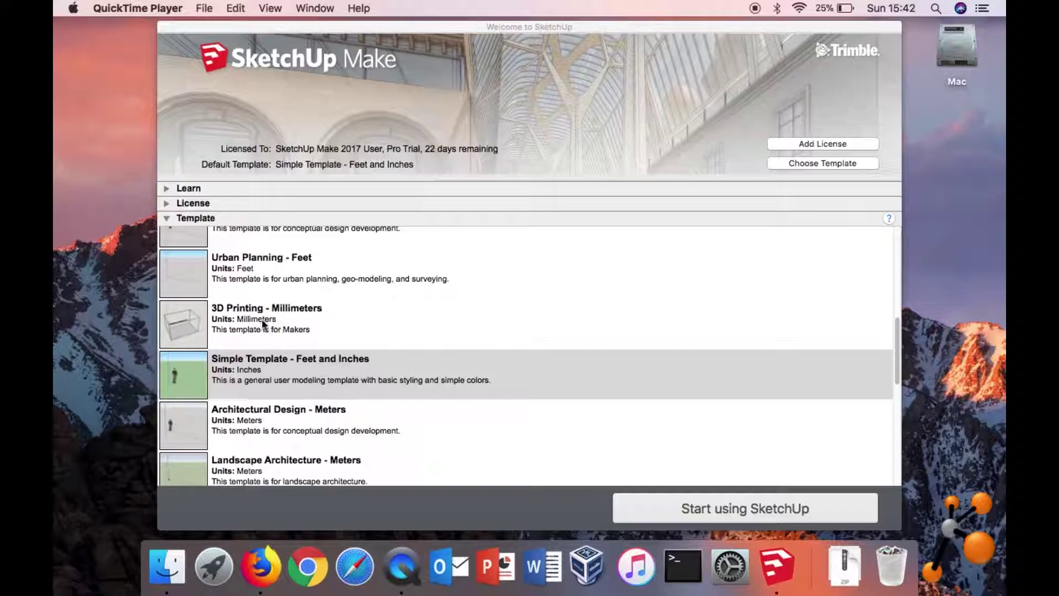
Start a new model from the 3D Printing - Millimeters template and ignore the extension update notice.
click(249, 308)
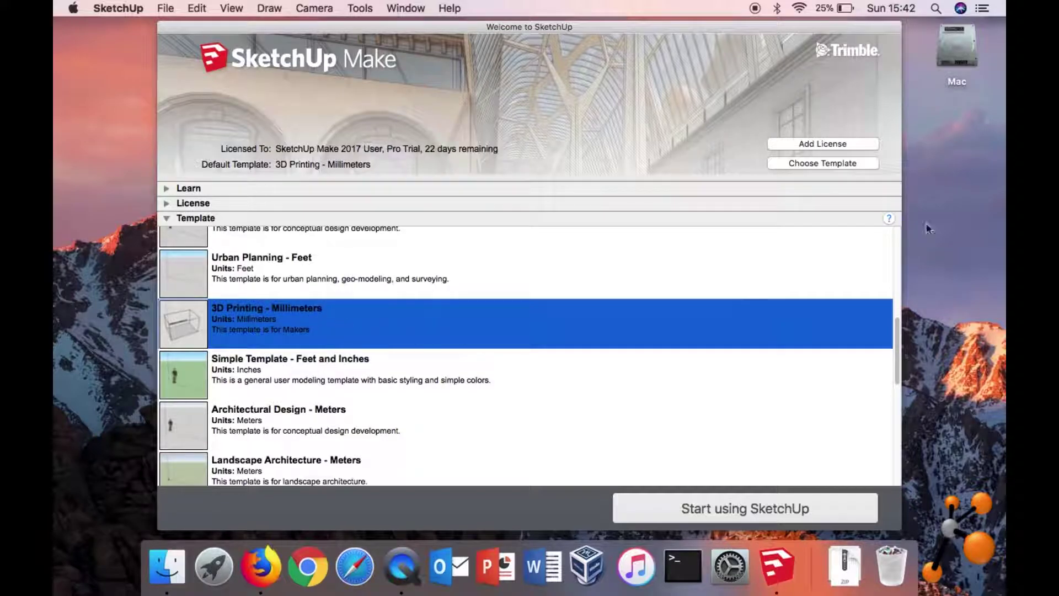
click(746, 508)
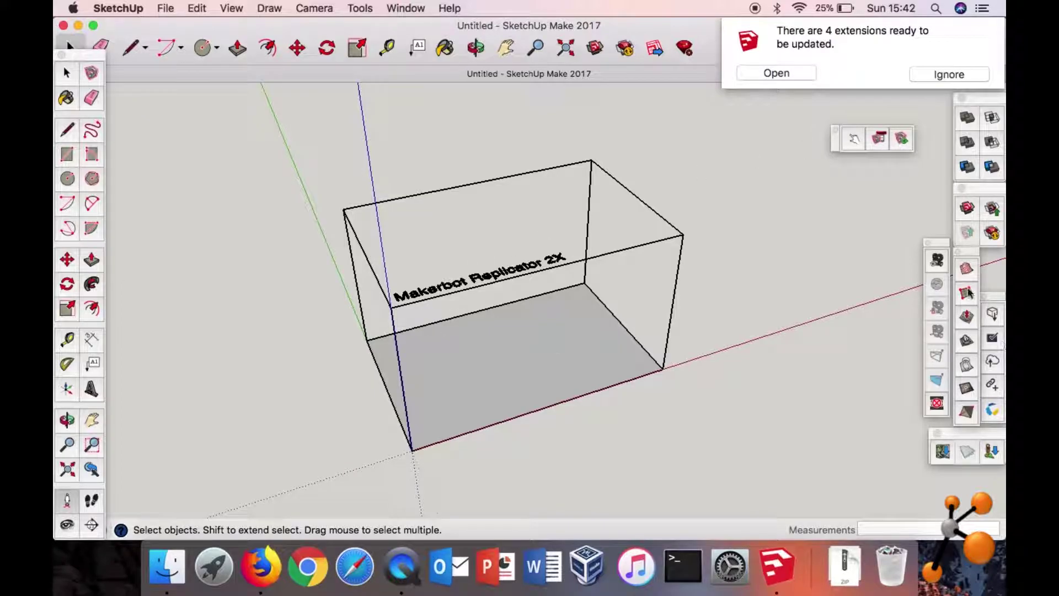
click(946, 78)
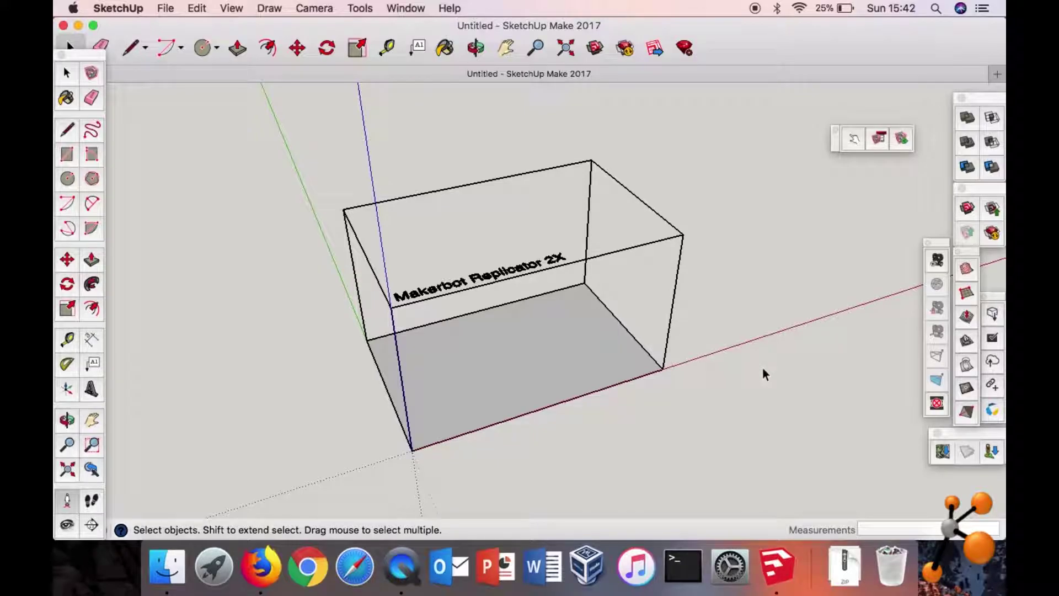
Delete the default Makerbot Replicator 2X build-volume box and move the large floating tool palette clear of the main toolbar.
key(o)
drag(763, 371, 488, 365)
key(space)
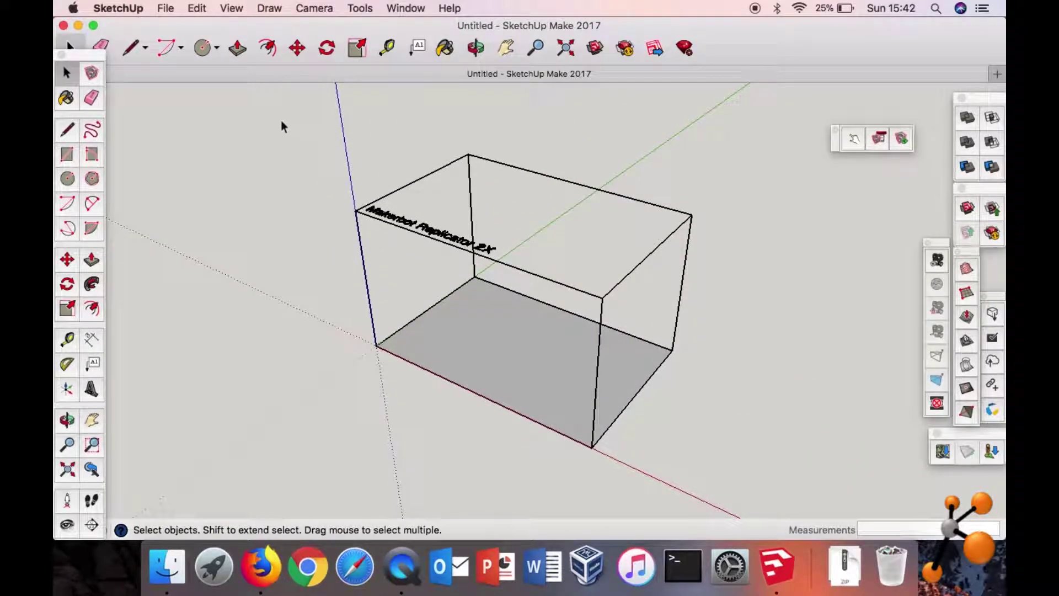
drag(279, 125, 590, 400)
middle_drag(590, 400, 560, 427)
drag(266, 111, 836, 494)
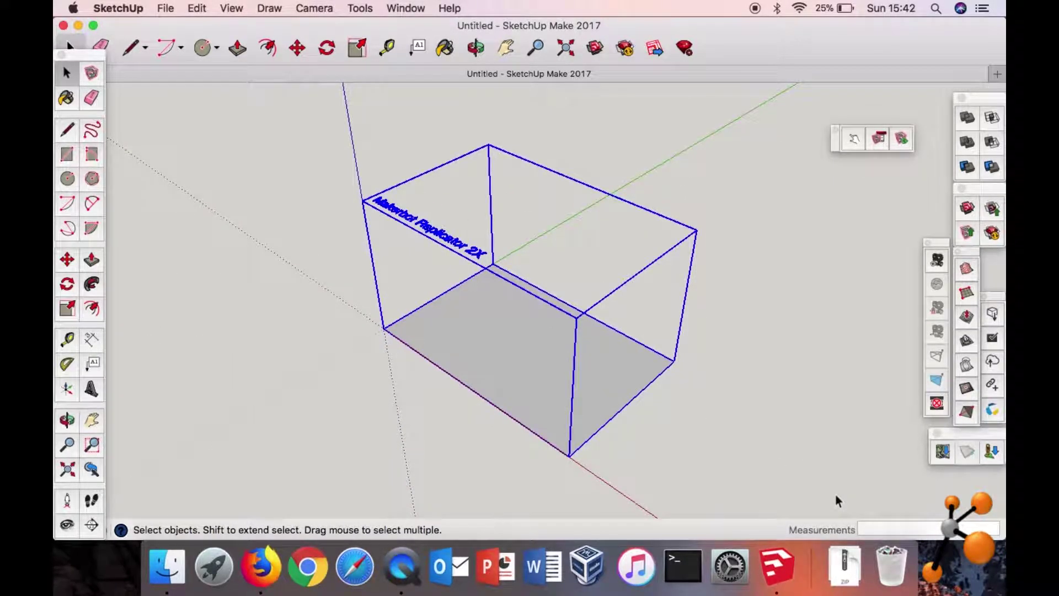
key(Delete)
middle_drag(551, 336, 603, 340)
middle_drag(317, 249, 389, 243)
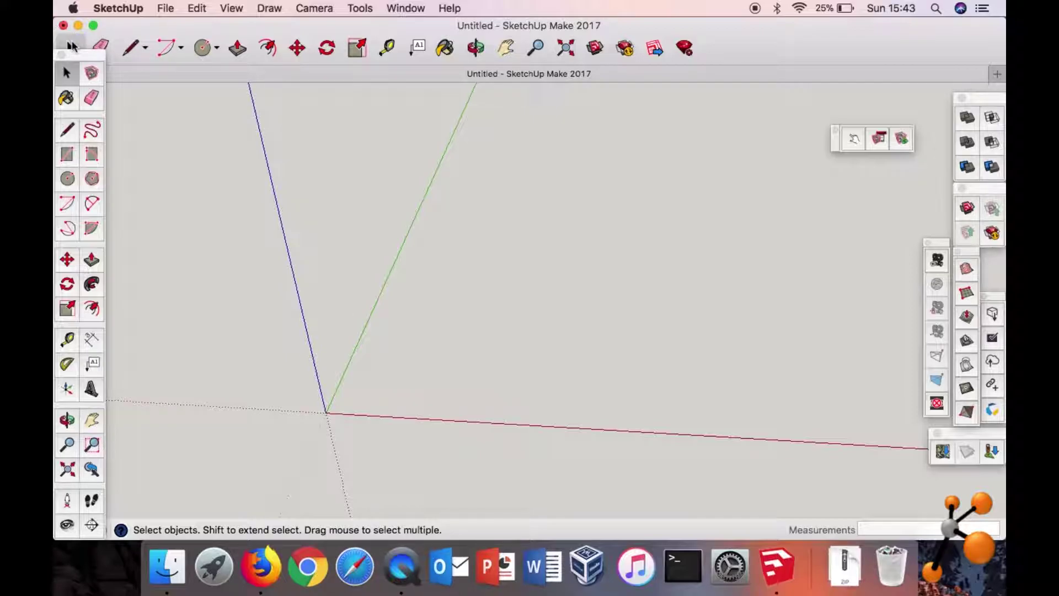
drag(77, 55, 77, 96)
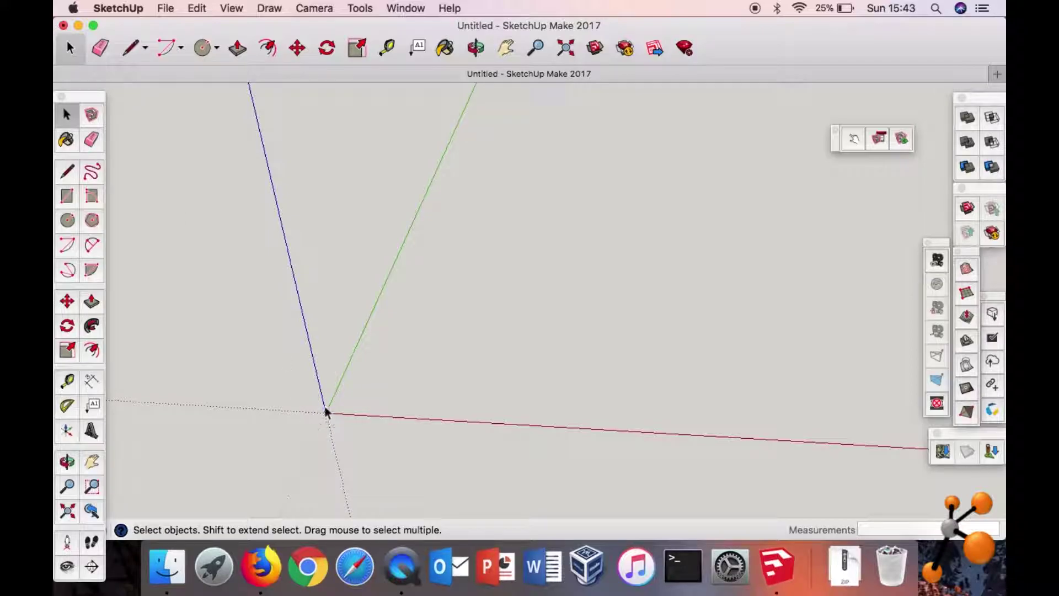
click(219, 49)
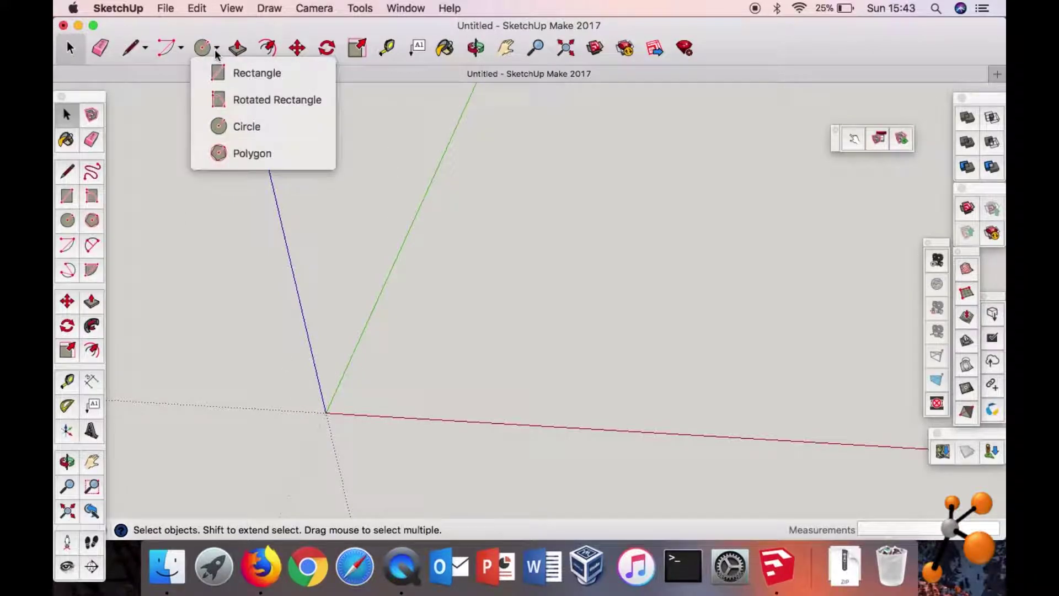
click(246, 73)
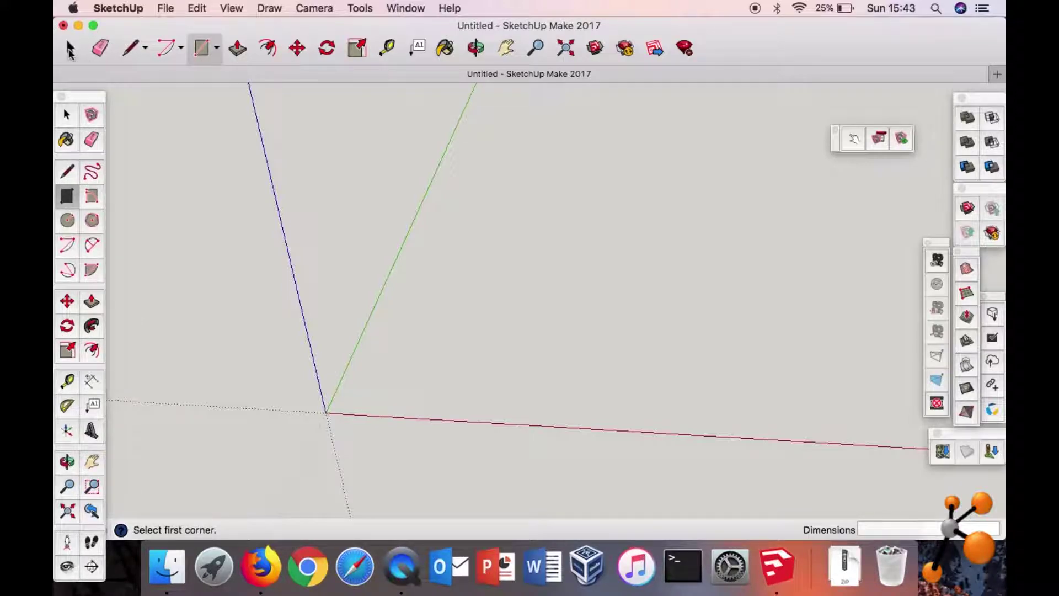
click(70, 49)
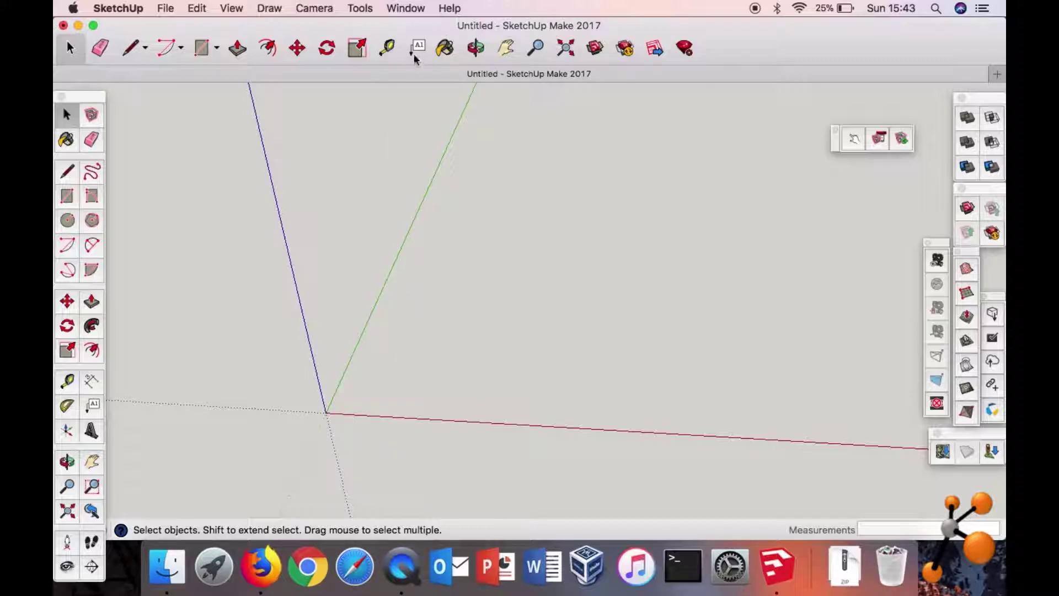
Place a Tape Measure guide point on the red axis 20 mm from the origin.
click(387, 48)
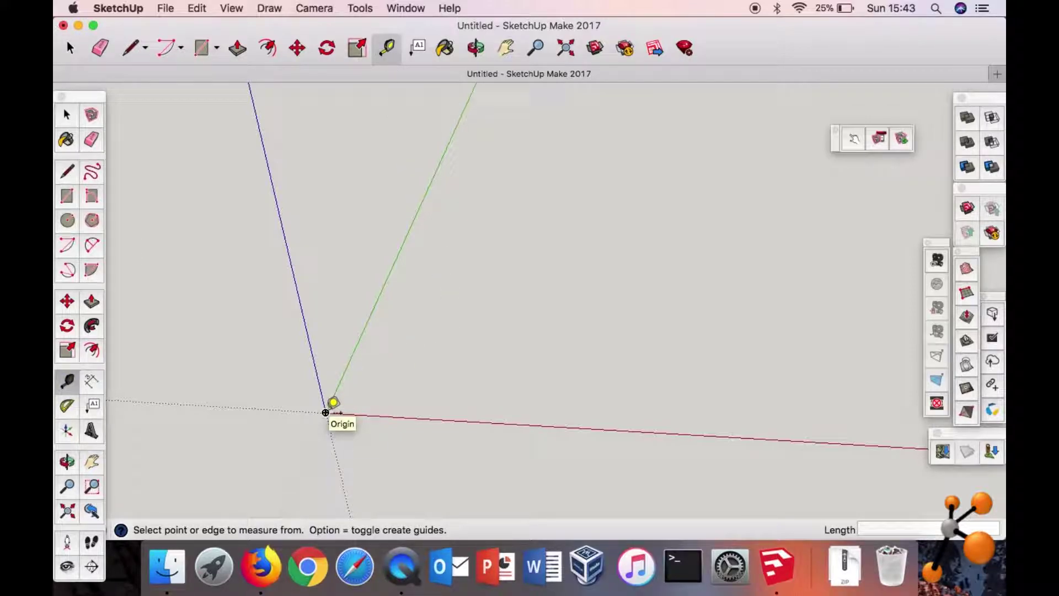
click(333, 402)
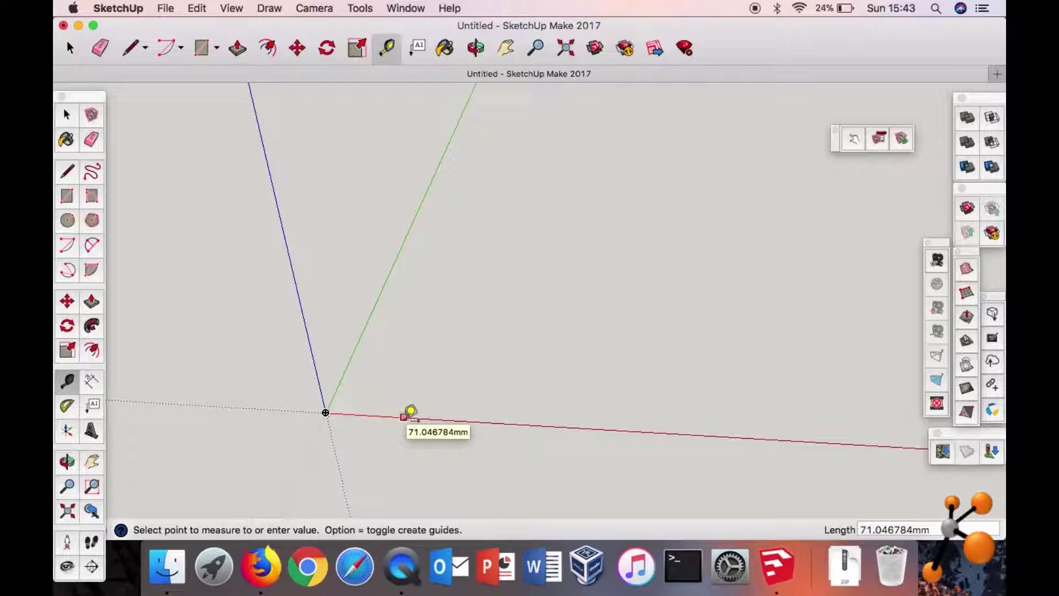
text(20)
key(Return)
scroll(337, 421, up, 6)
scroll(337, 415, up, 7)
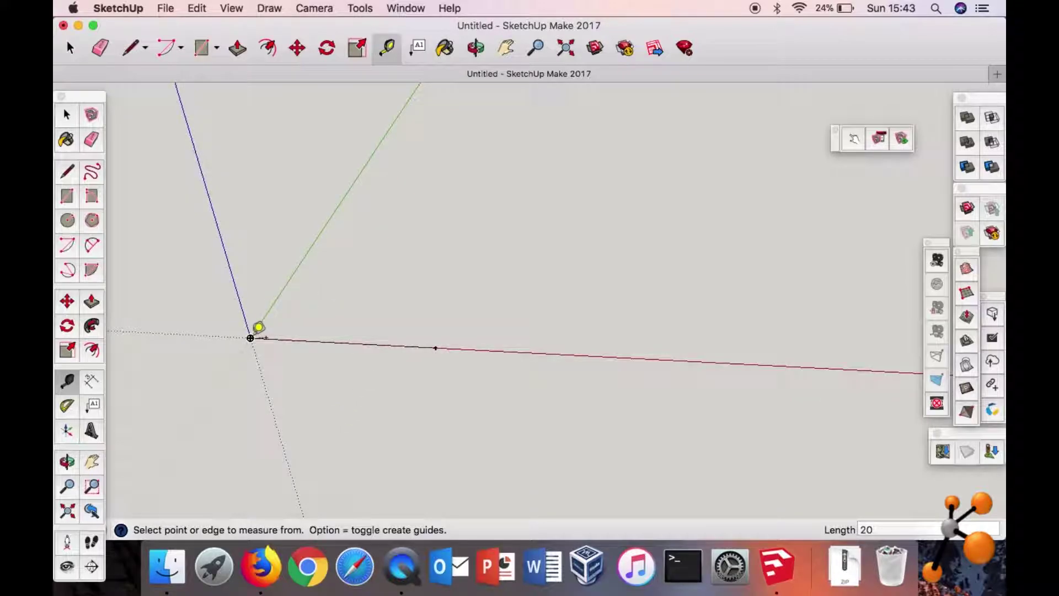
Create a 20 mm guide line parallel to the green axis, starting at the guide point on the red axis.
click(251, 336)
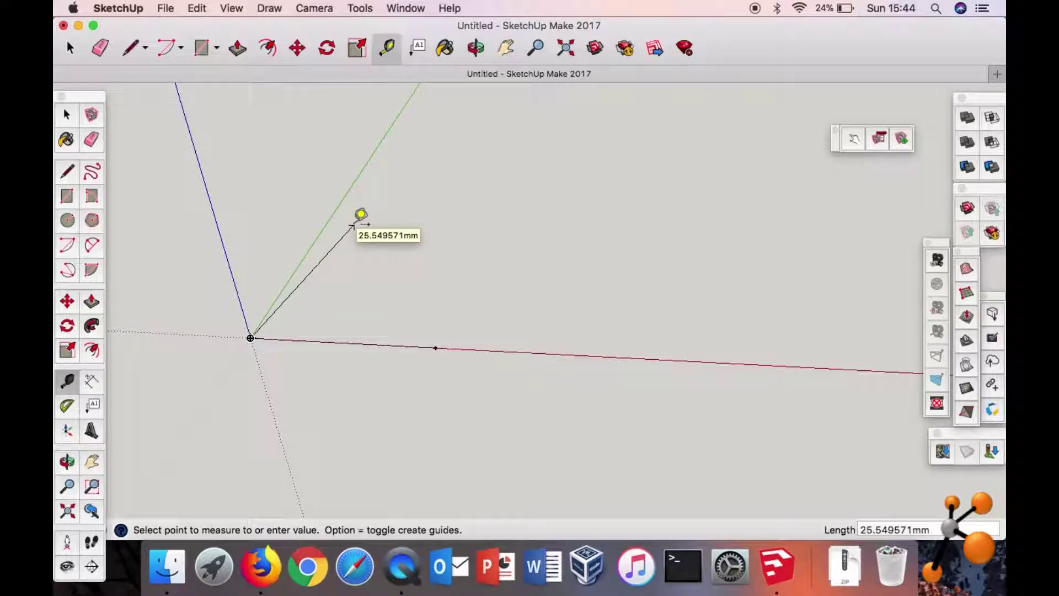
click(354, 224)
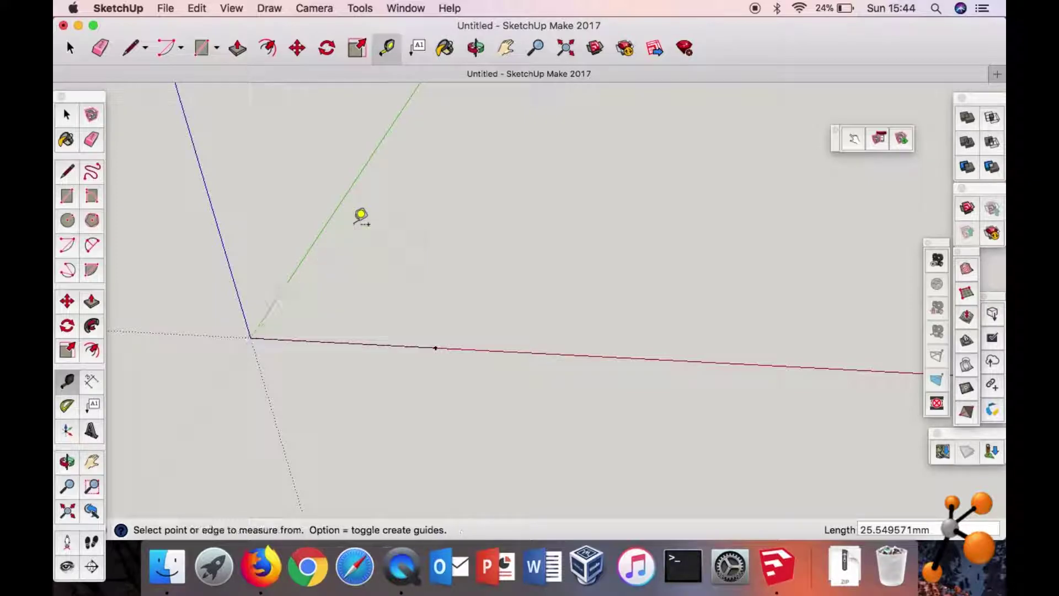
click(435, 347)
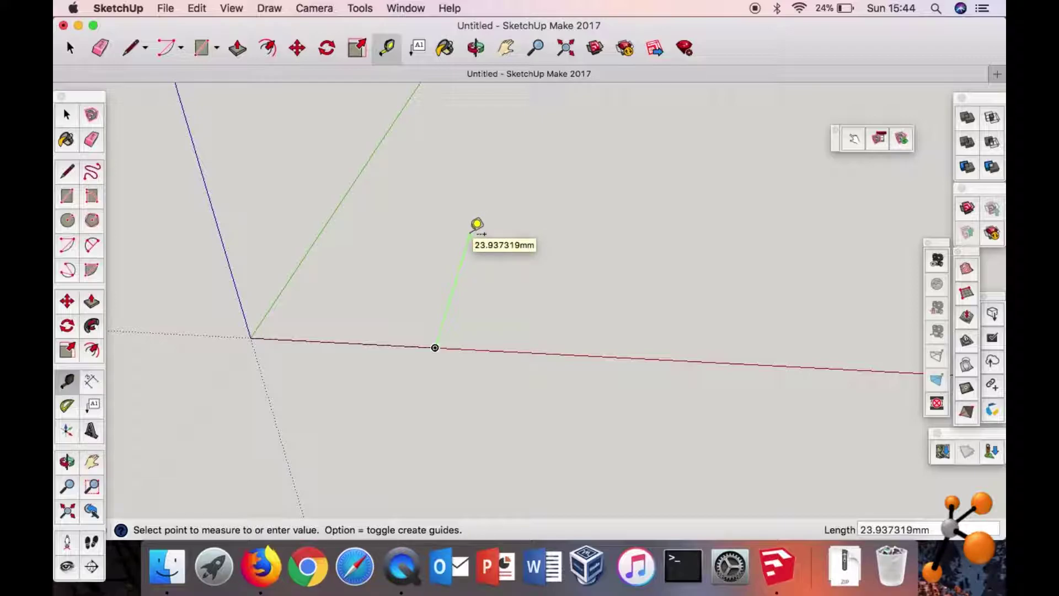
text(2)
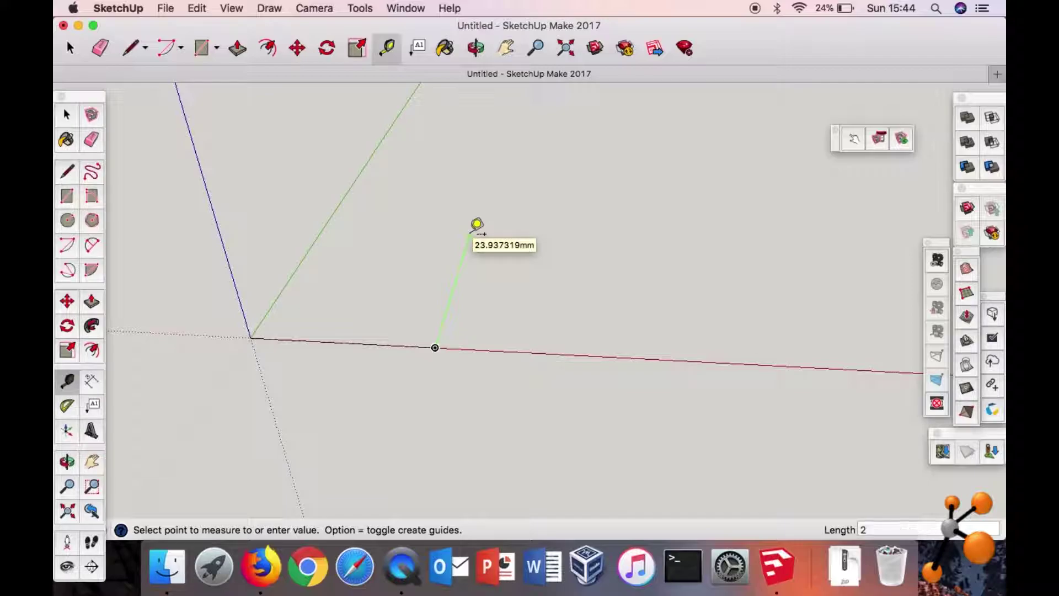
key(Return)
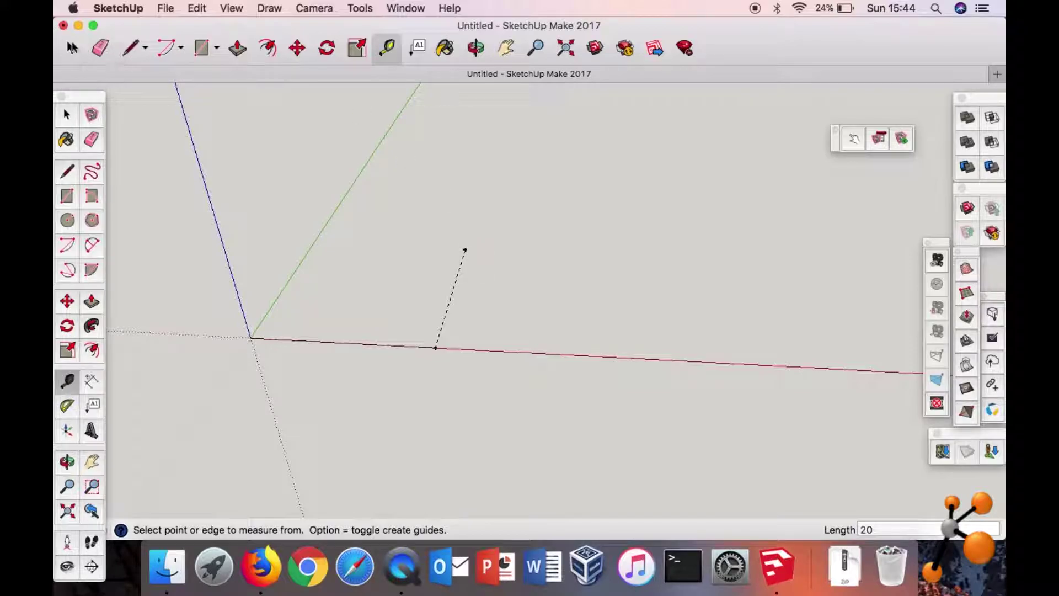
Draw a 15 by 15 mm rectangle on the ground plane with its first corner at the free end of the guide line.
click(71, 47)
click(217, 48)
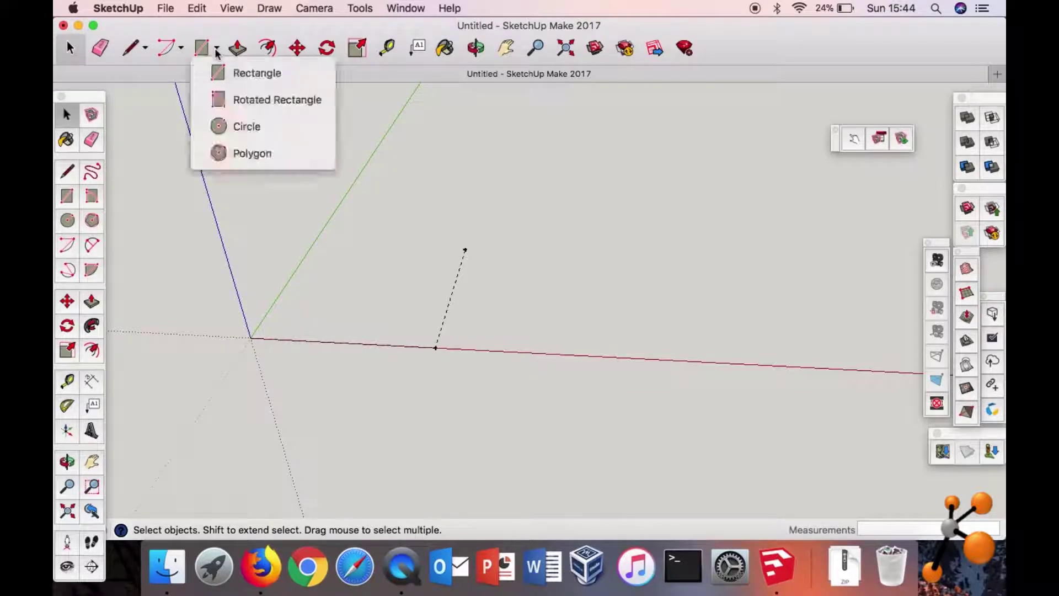
click(243, 72)
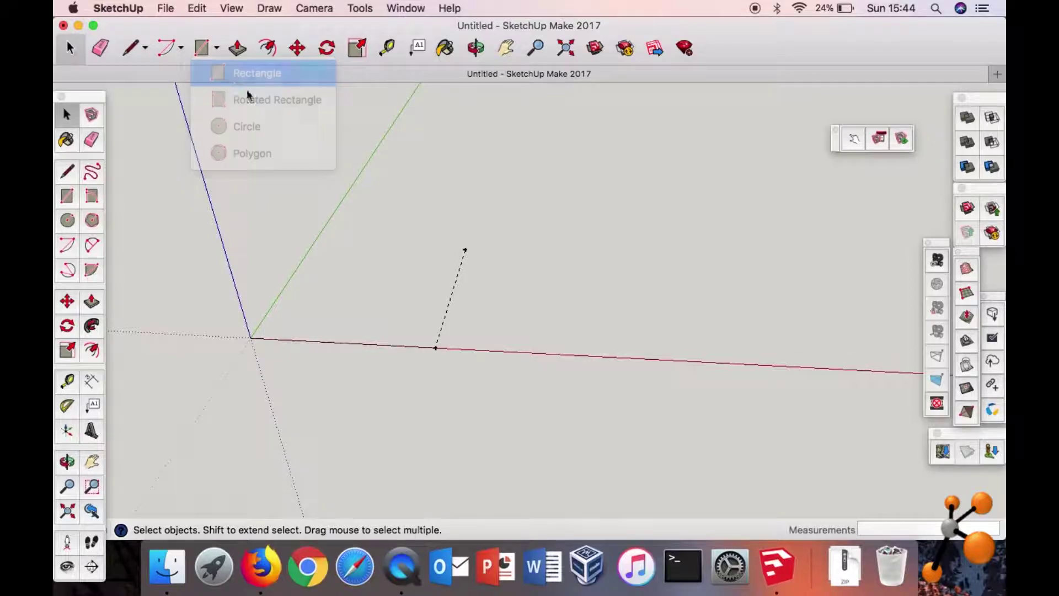
click(465, 248)
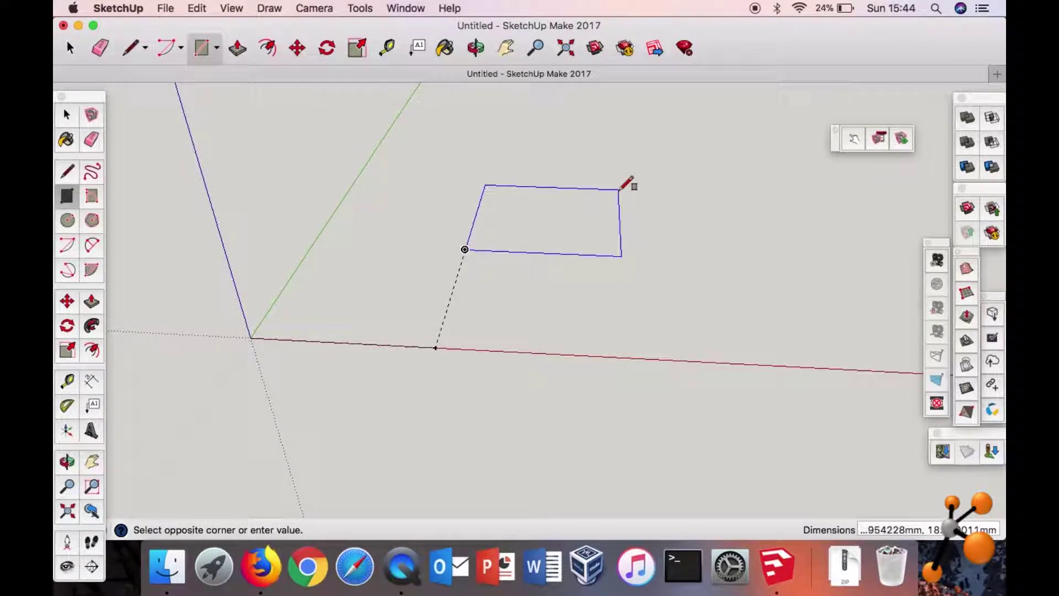
text(1)
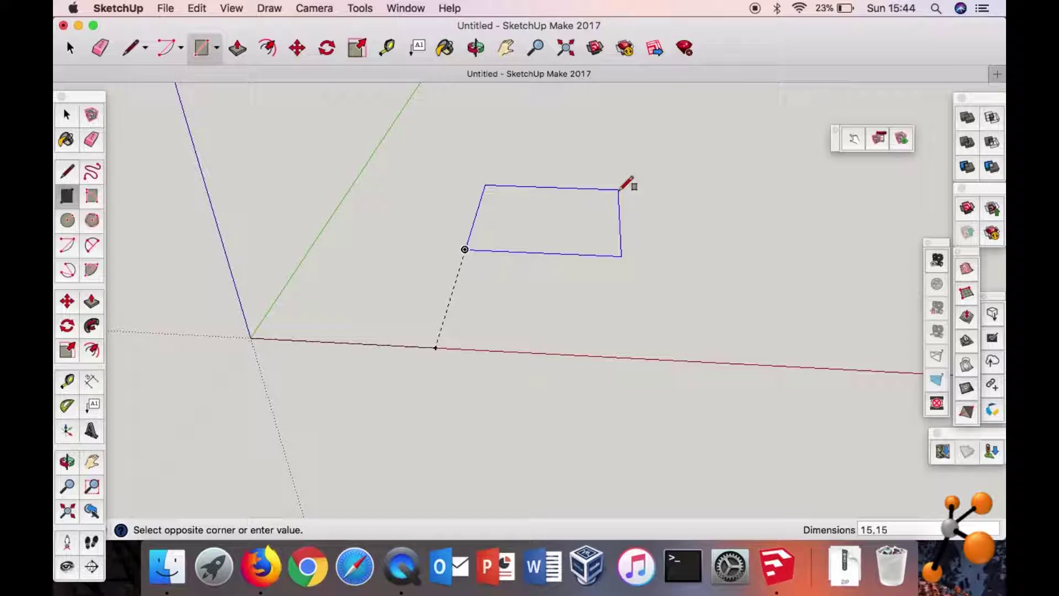
text(5,15)
key(Return)
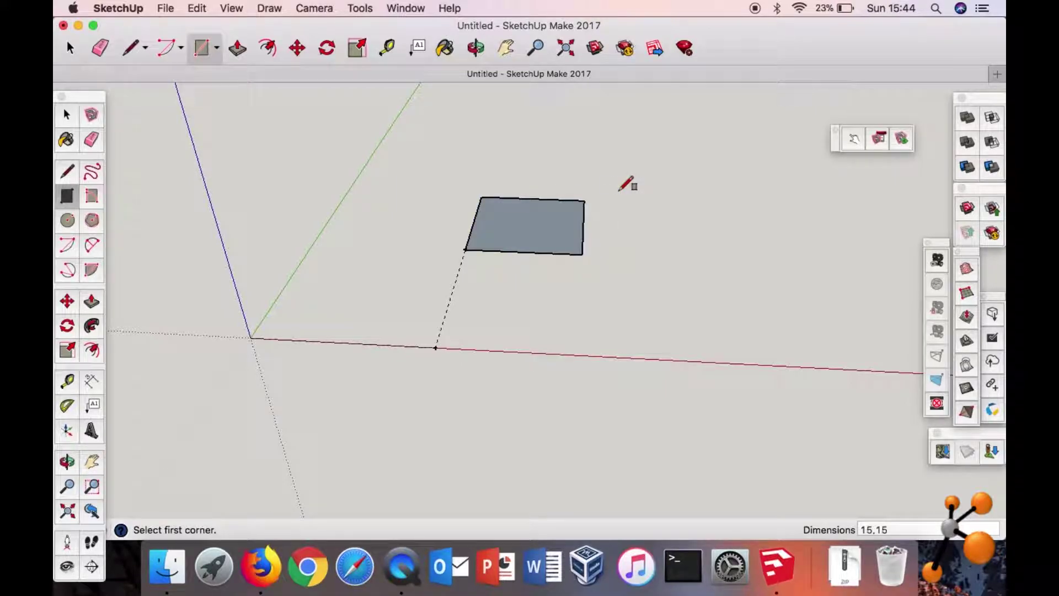
click(69, 48)
right_click(537, 224)
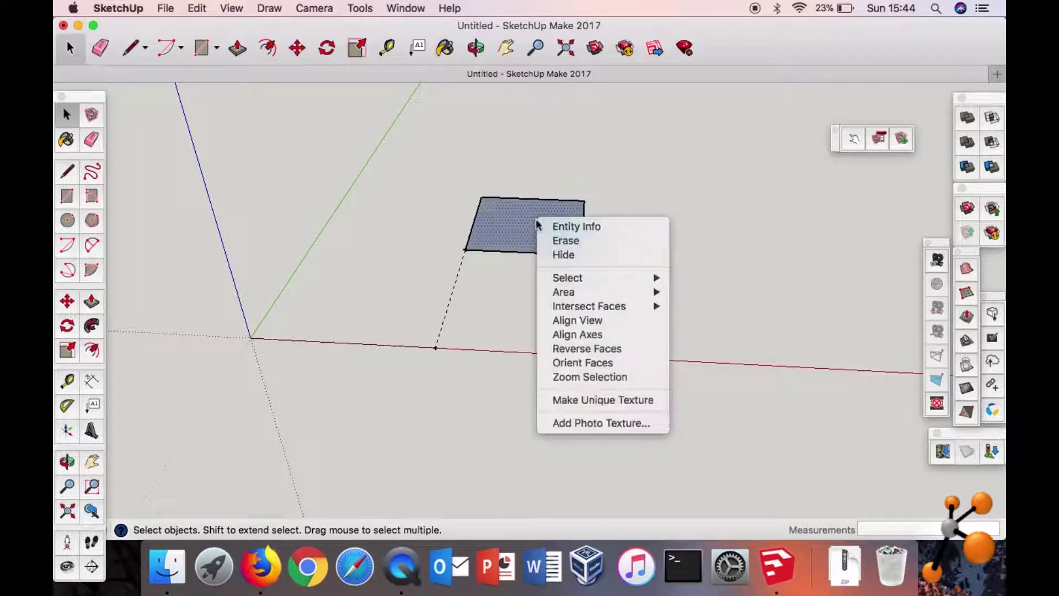
click(505, 280)
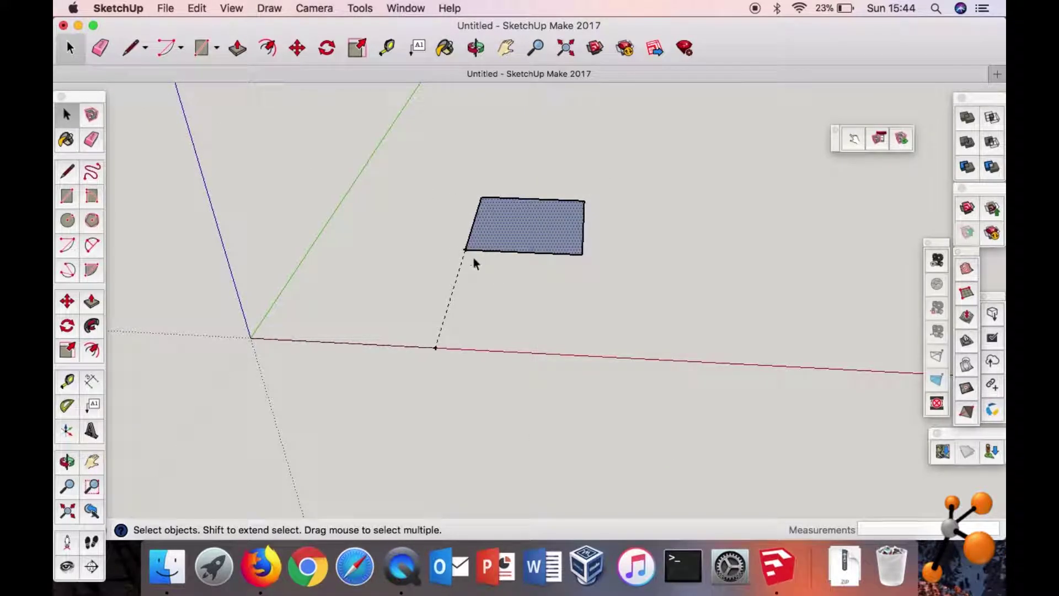
middle_drag(603, 277, 627, 260)
middle_drag(508, 311, 558, 312)
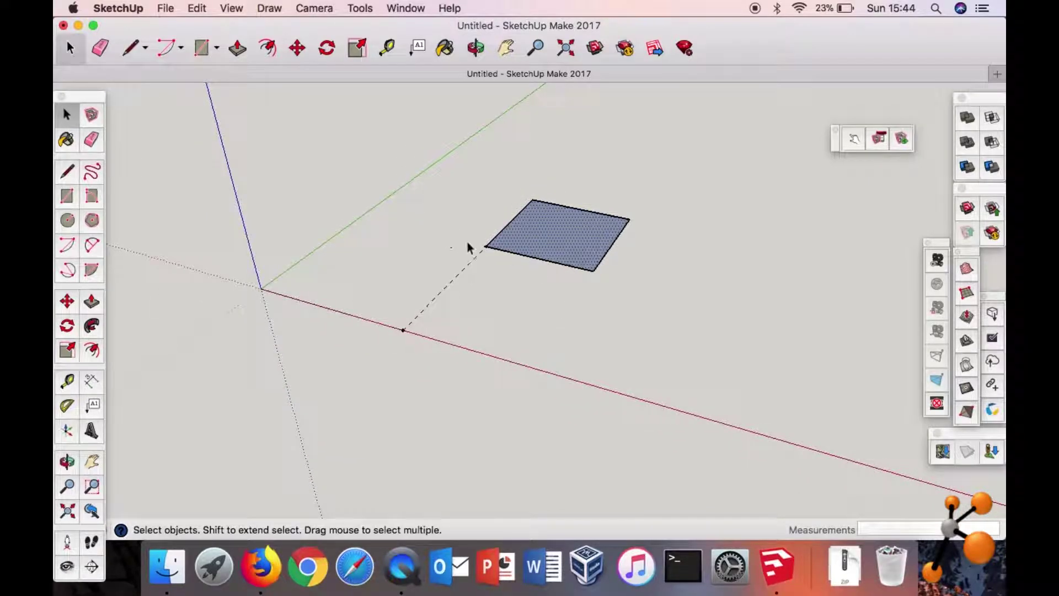
click(445, 216)
mouse_move(552, 220)
middle_down()
mouse_move(543, 217)
mouse_move(560, 233)
mouse_move(524, 251)
mouse_move(554, 232)
middle_up()
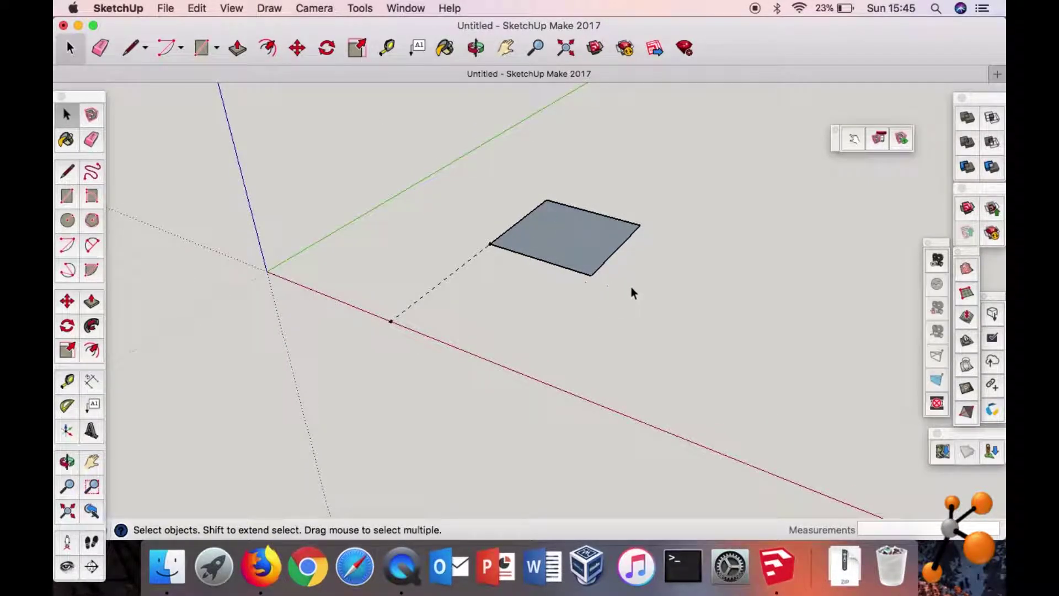
middle_drag(656, 298, 678, 315)
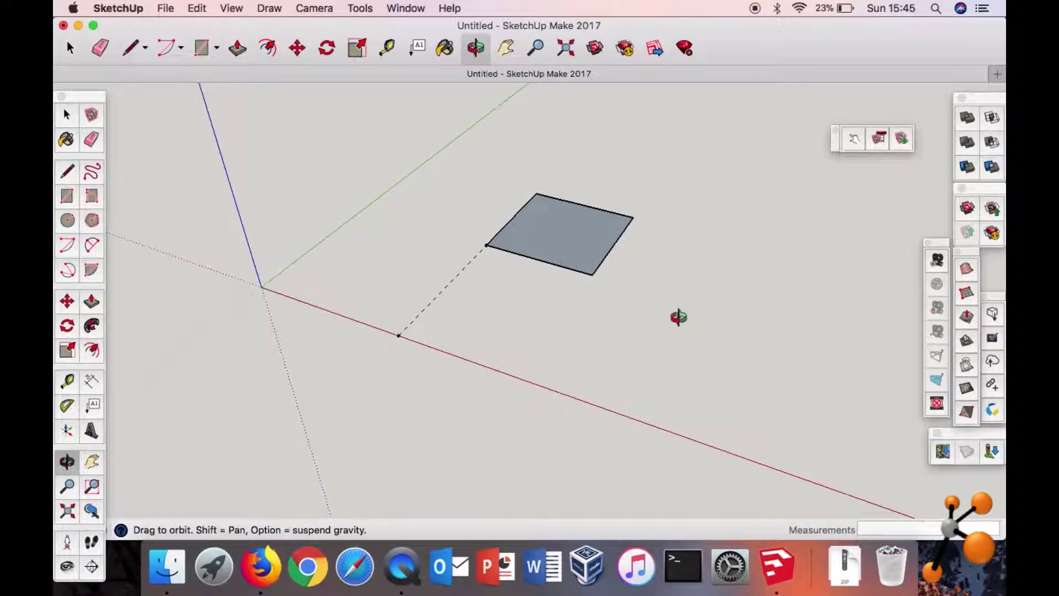
middle_drag(654, 266, 622, 309)
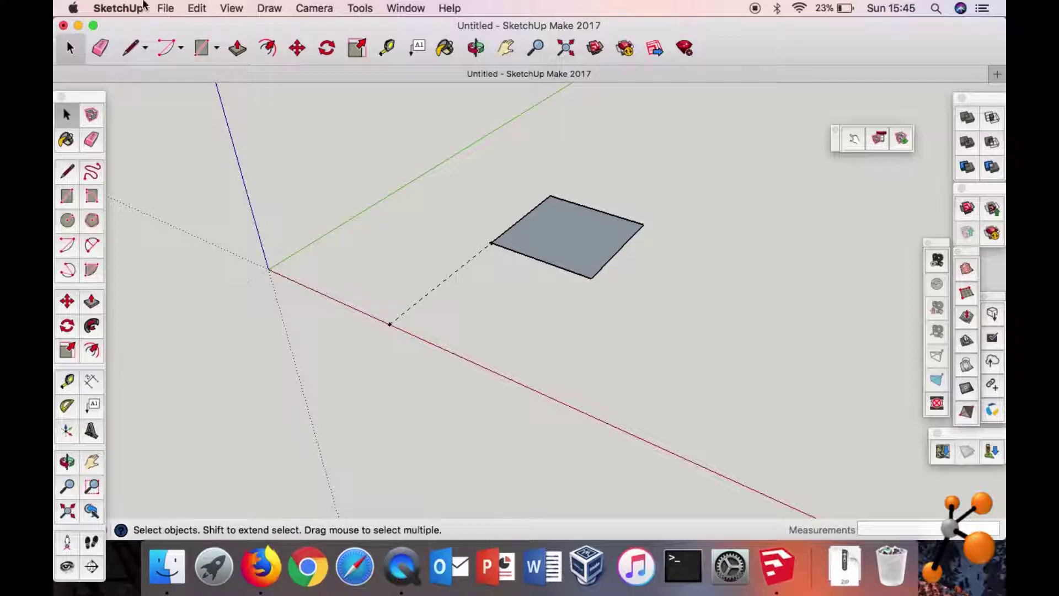
middle_drag(659, 251, 623, 217)
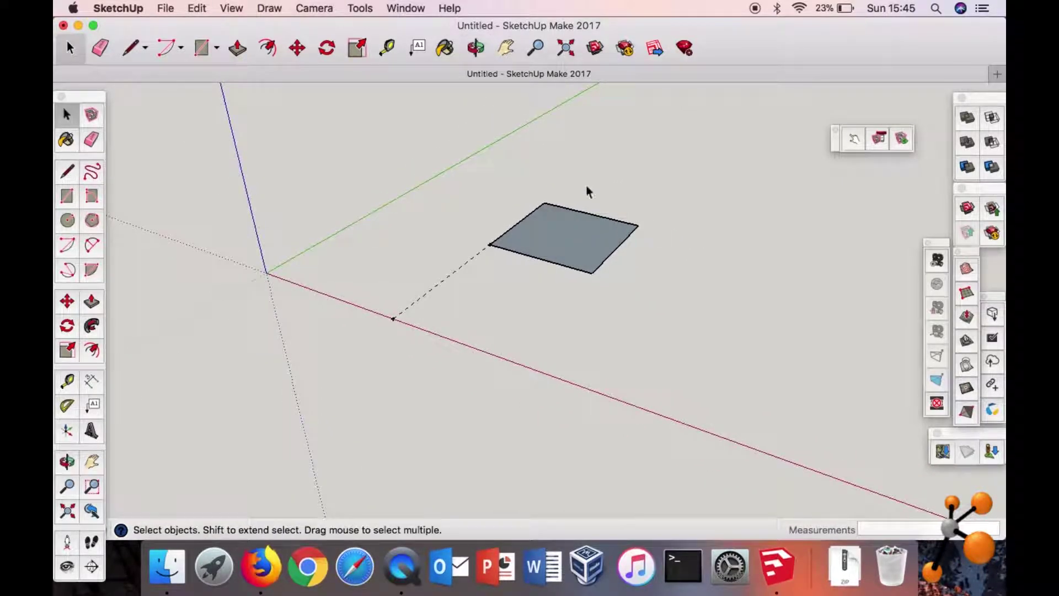
Draw a vertical 15 by 15 mm square face with lines along the base edge that starts at the guide's end and runs parallel to the green axis.
click(69, 173)
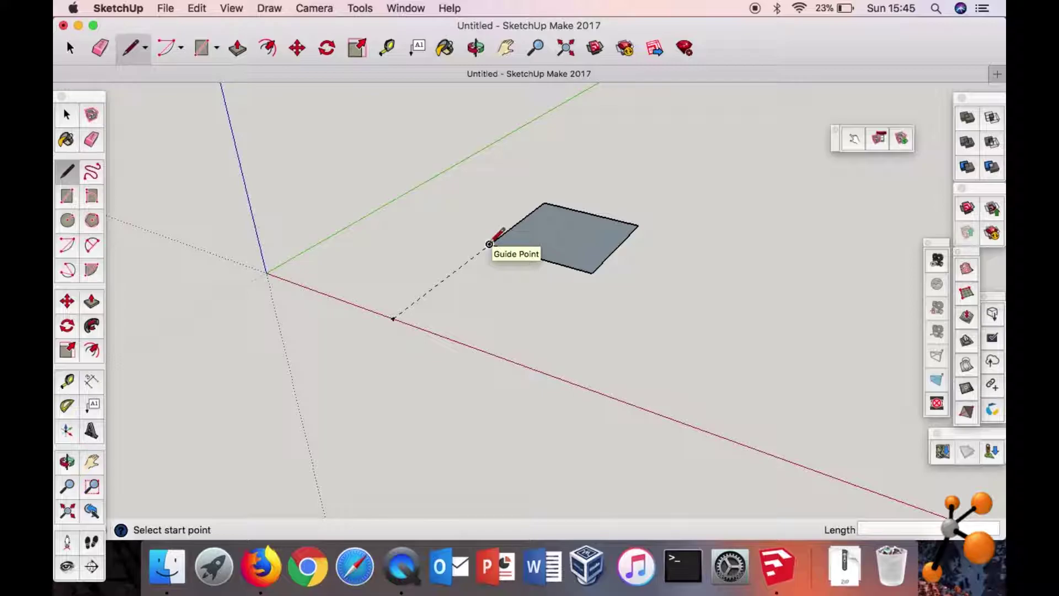
click(489, 243)
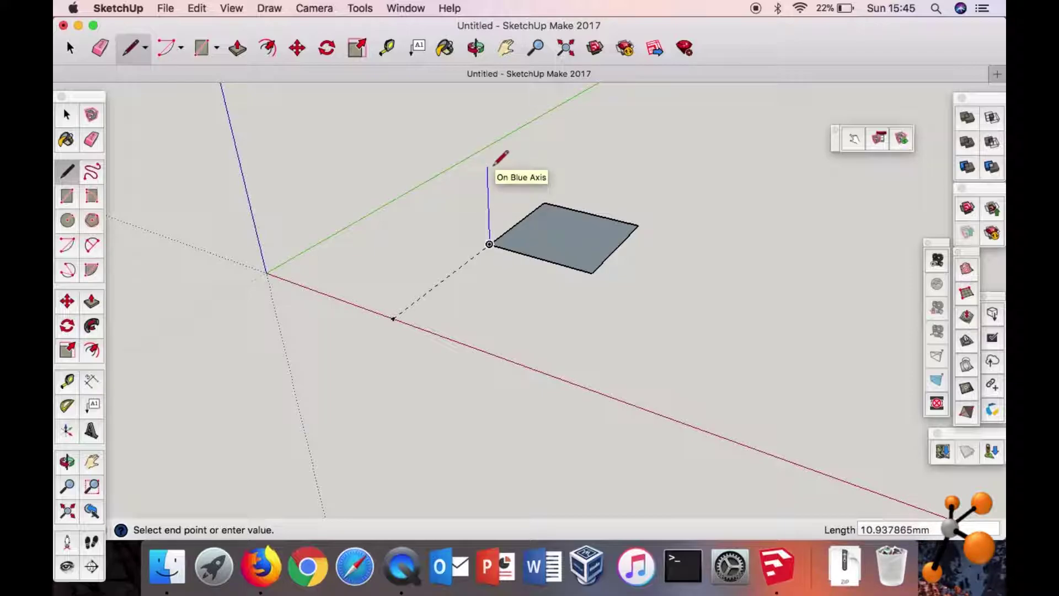
key(Return)
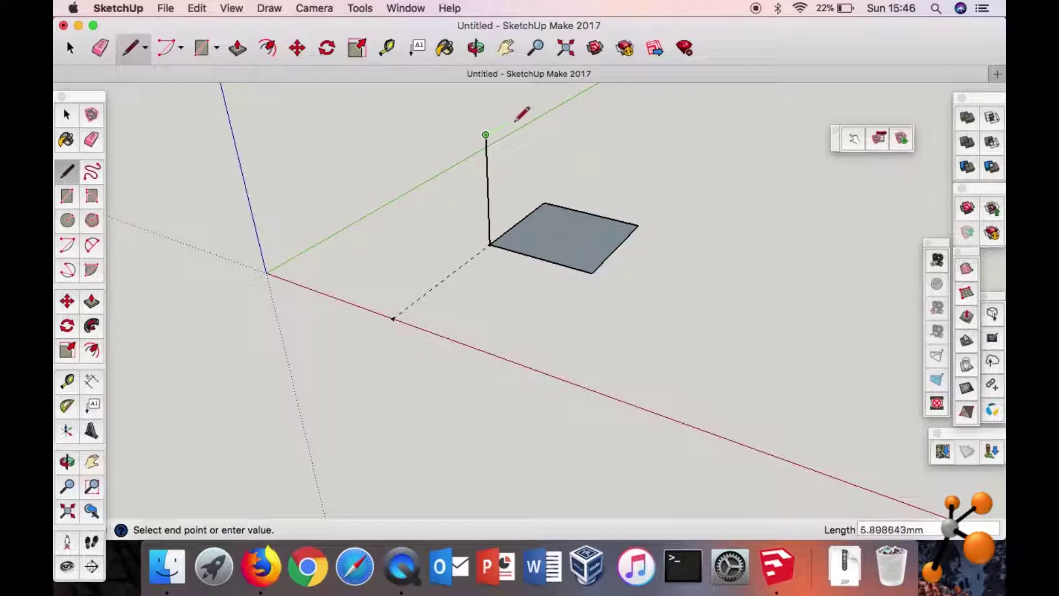
mouse_move(530, 110)
middle_down()
mouse_move(496, 229)
mouse_move(491, 134)
mouse_move(468, 95)
middle_up()
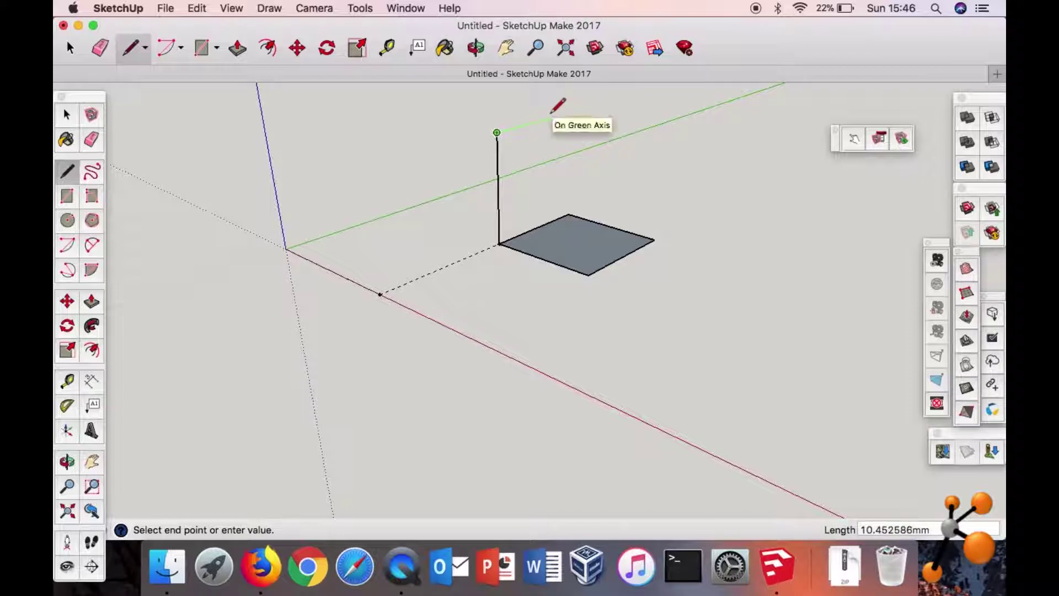
text(15)
key(Return)
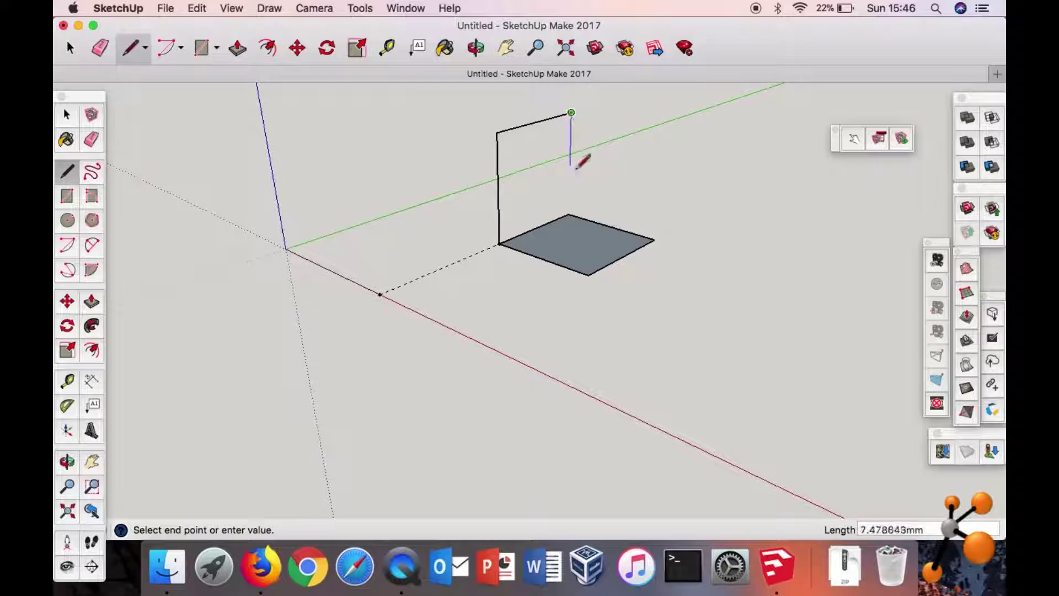
click(570, 215)
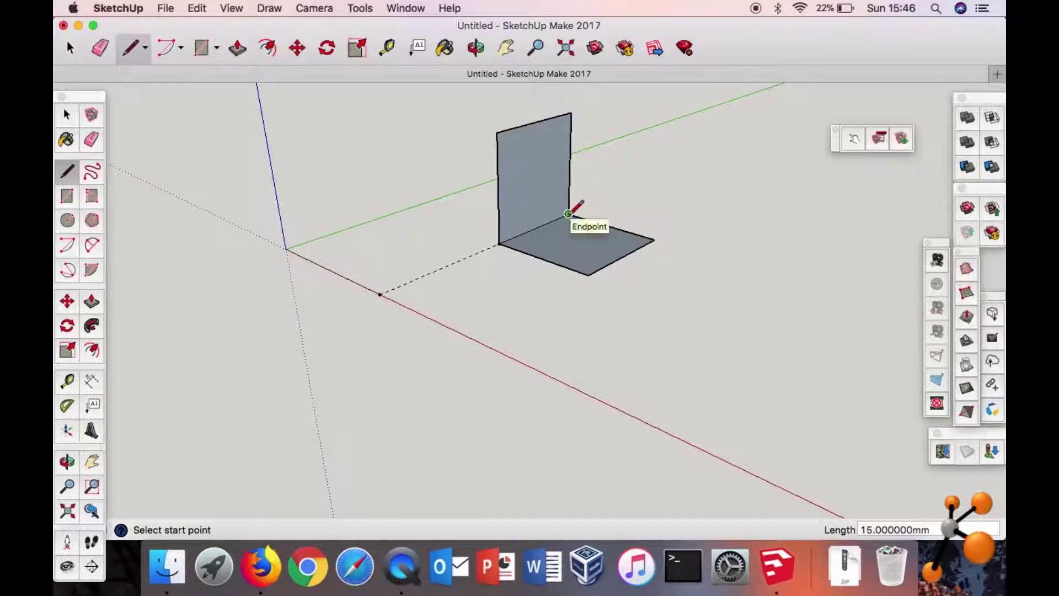
Draw the rear vertical face by adding a 15 mm line along the red axis from the upper rear corner and closing down to the base.
click(571, 112)
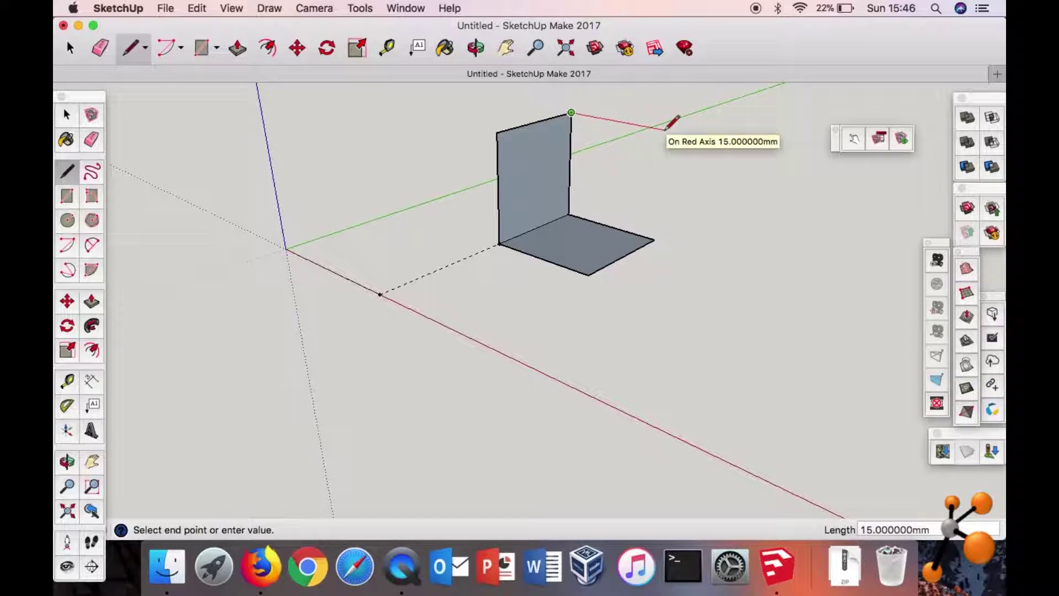
text(15)
key(Return)
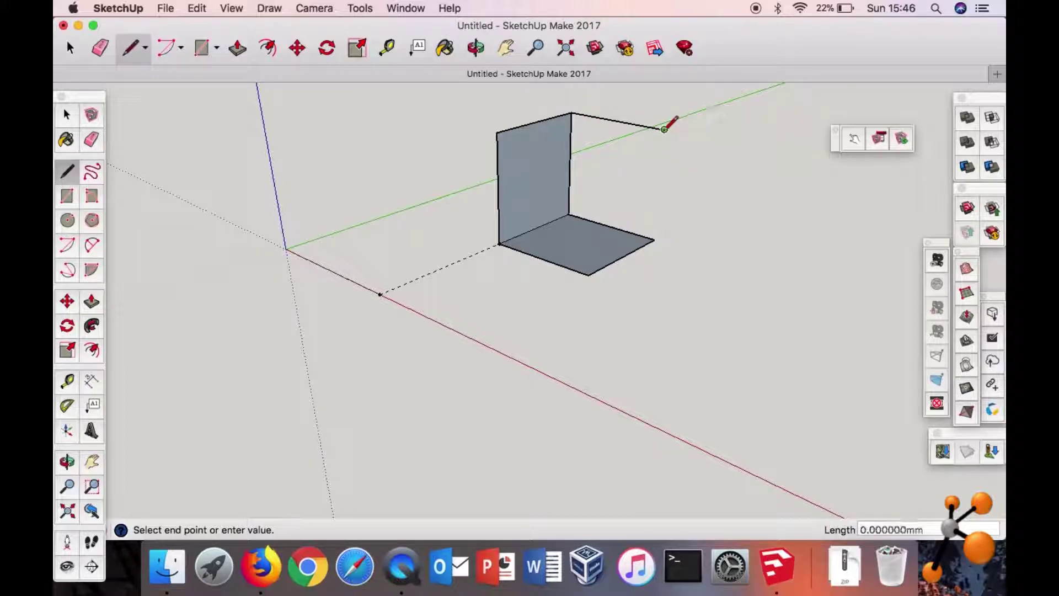
click(654, 240)
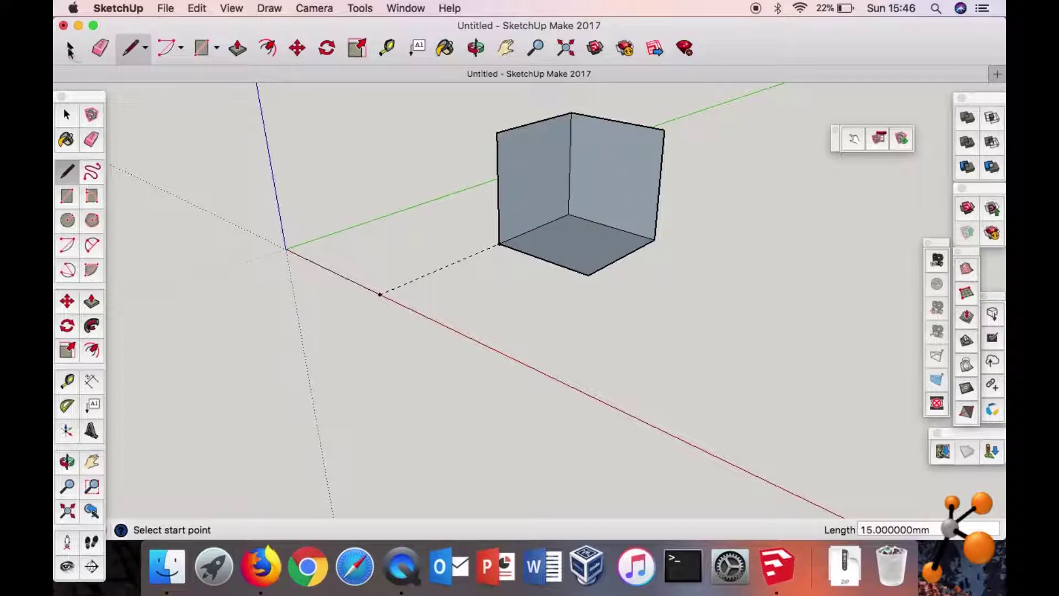
Copy the side face nearest the origin 15 mm along the red axis to form the opposite side of the cube.
click(70, 48)
middle_drag(242, 177, 360, 181)
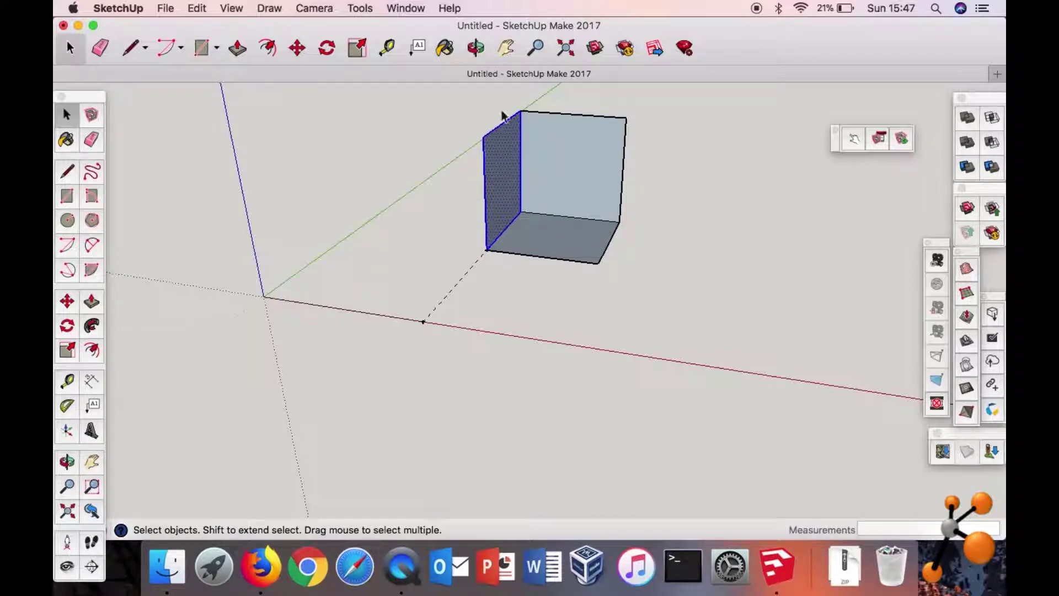
click(296, 48)
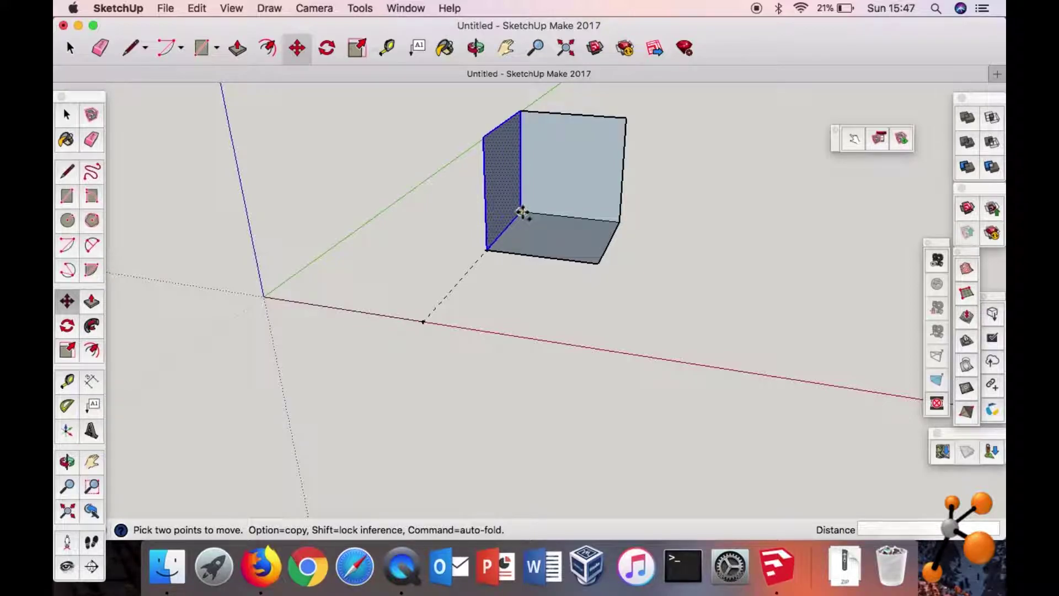
alt+click(520, 110)
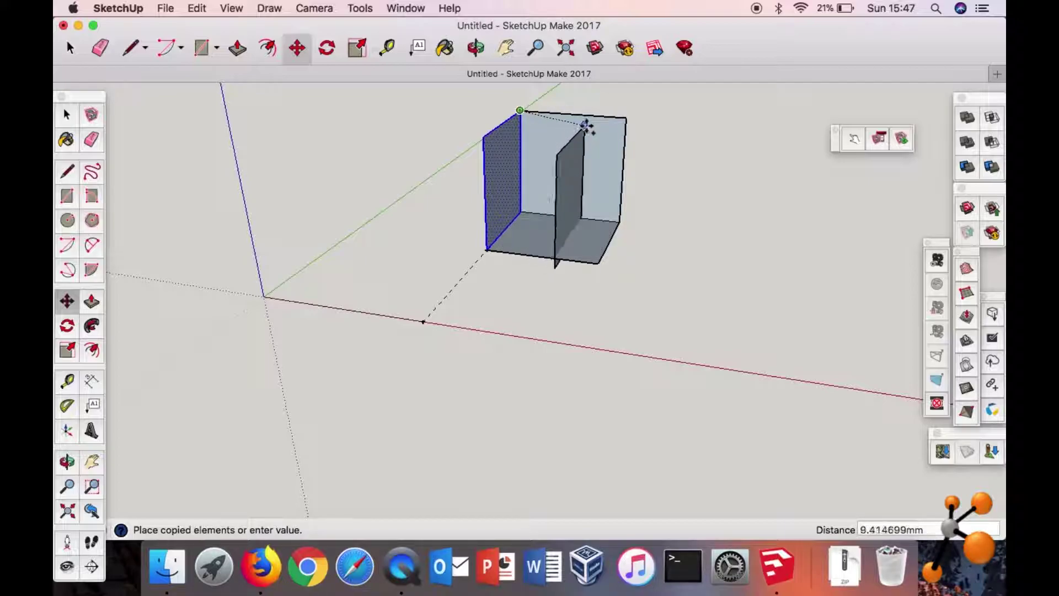
click(624, 119)
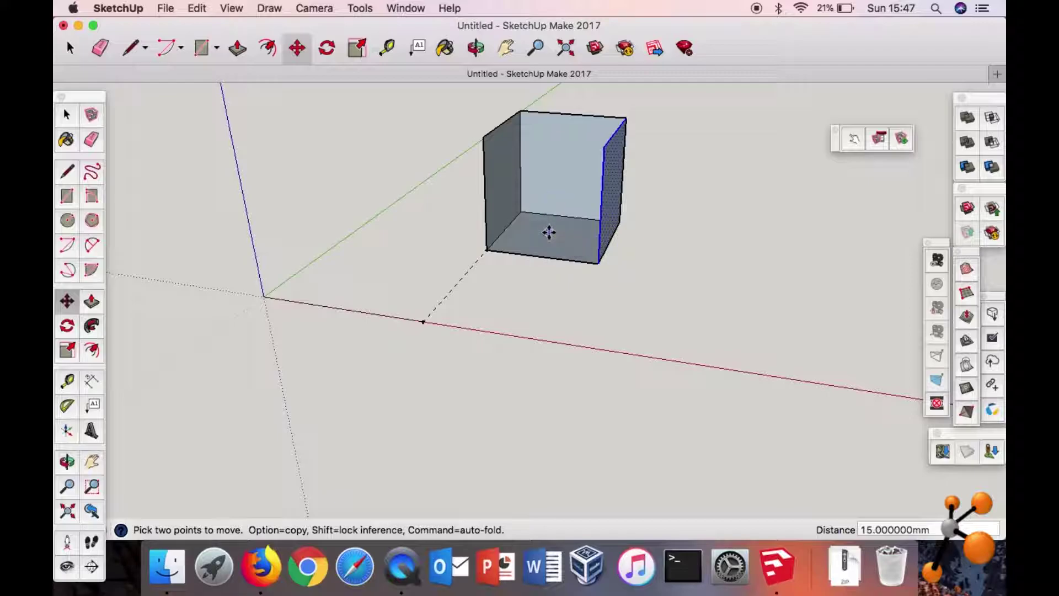
Copy the base face straight up 15 mm, corner to corner, to close the top of the cube.
click(70, 49)
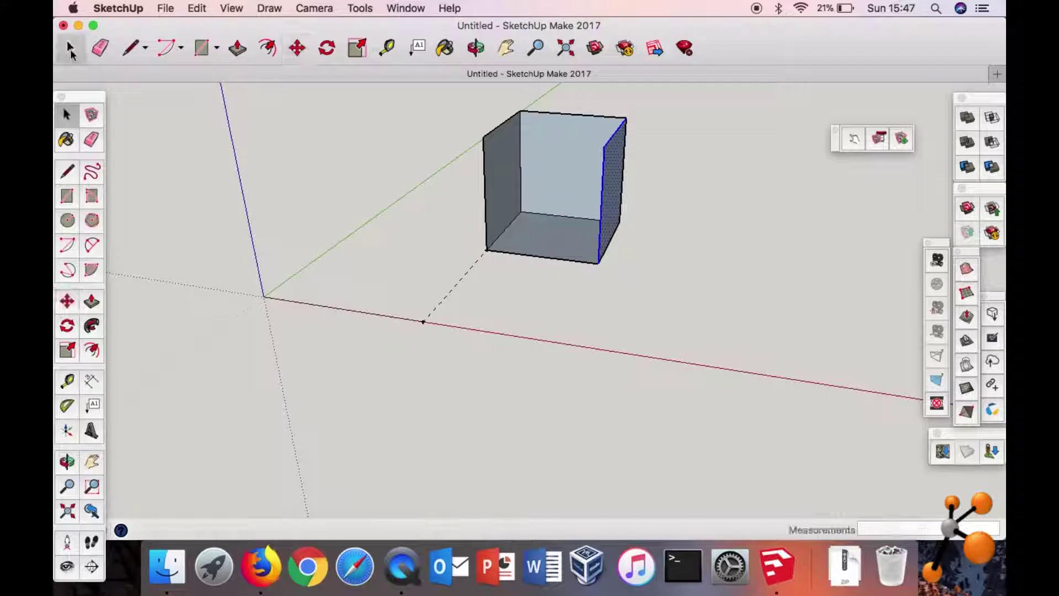
click(555, 233)
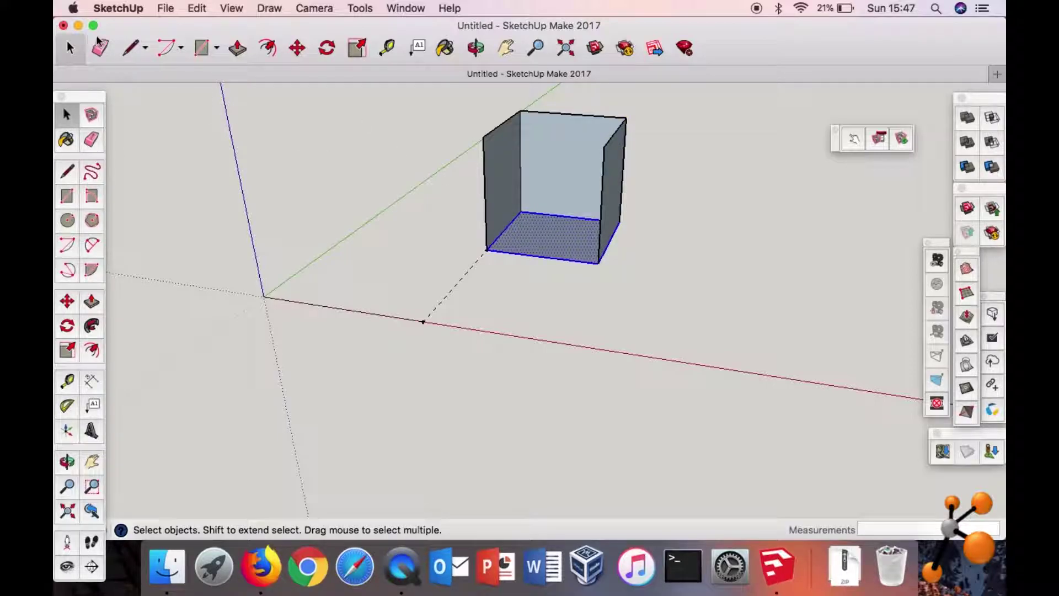
click(296, 48)
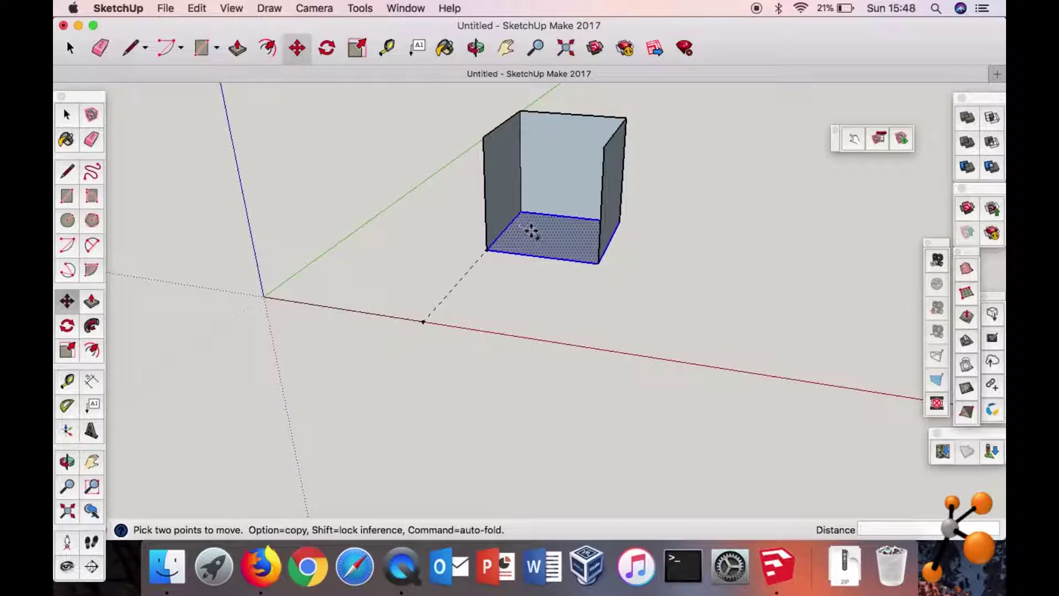
alt+click(487, 250)
click(483, 138)
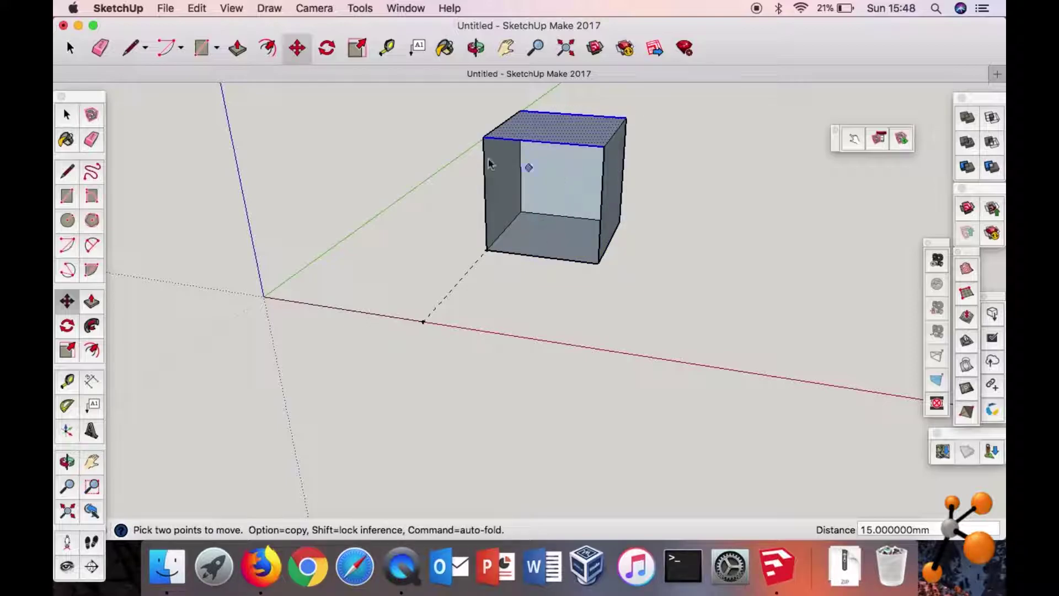
Copy the rear face 15 mm forward along the green axis onto the cube's open front.
click(69, 48)
click(568, 190)
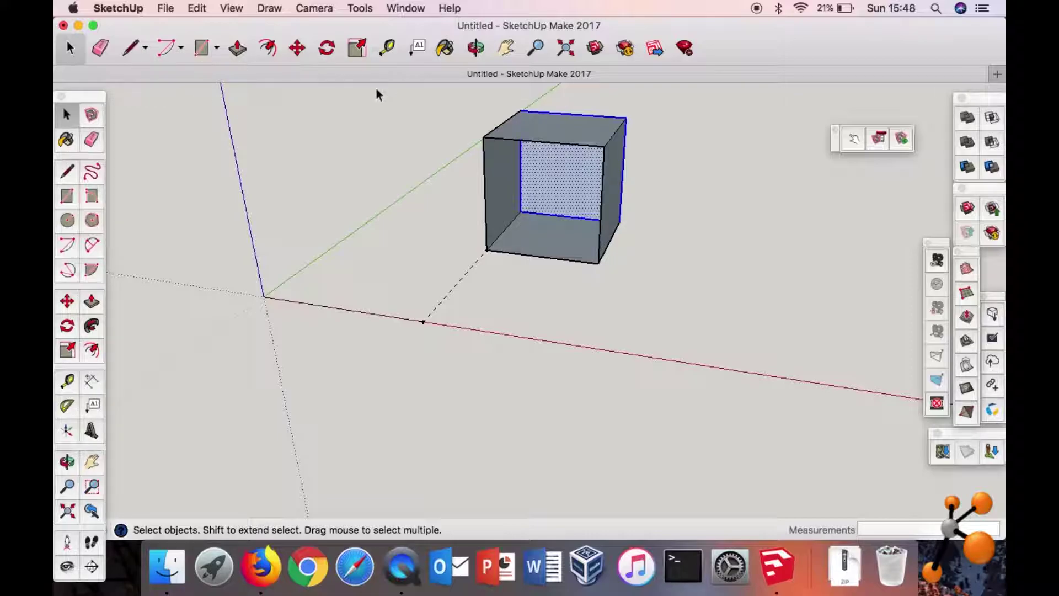
click(301, 51)
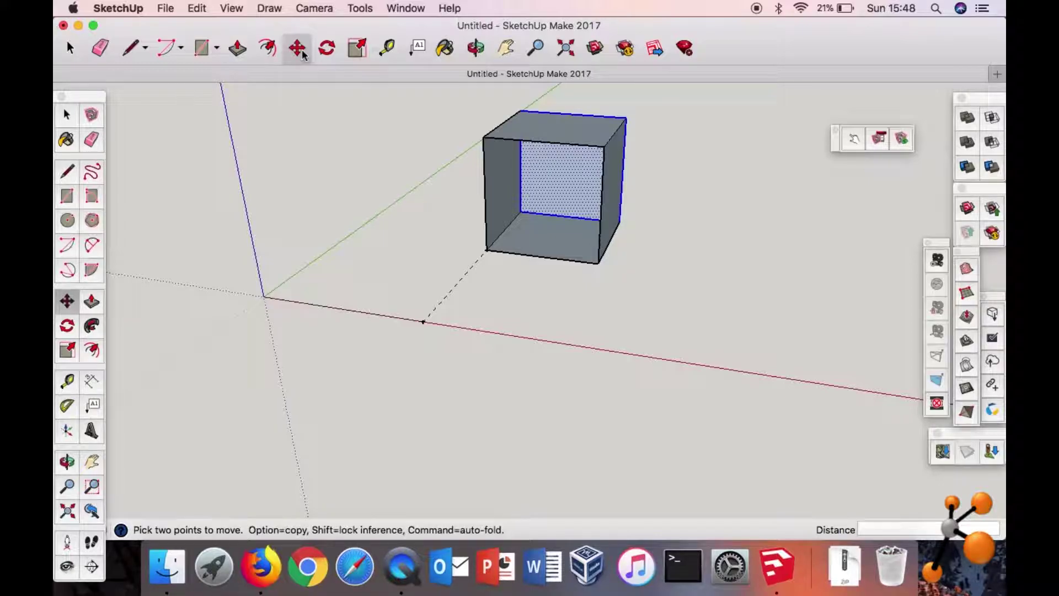
key(alt)
click(524, 212)
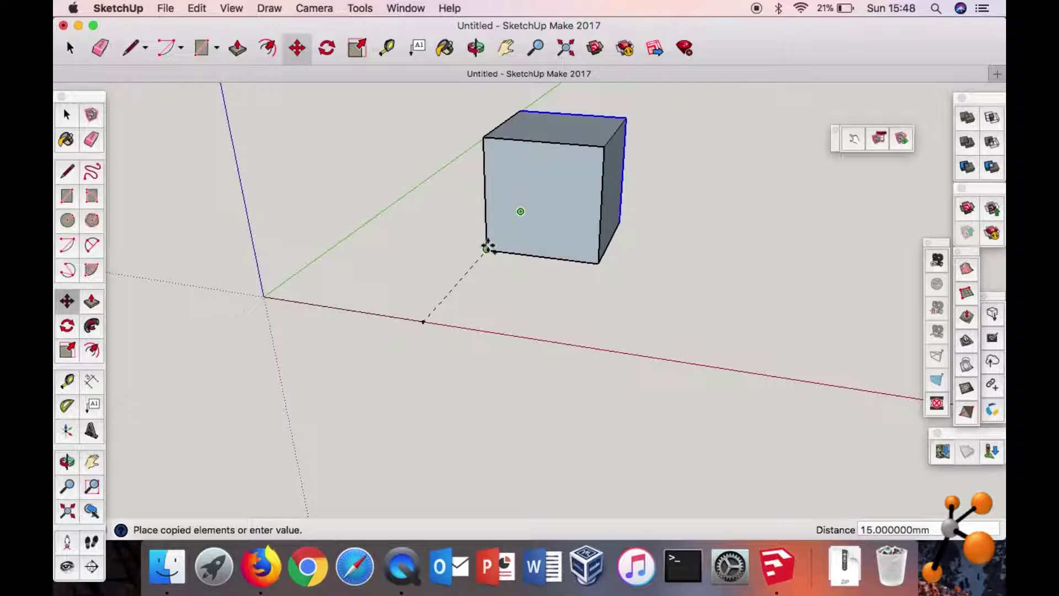
click(487, 247)
click(69, 54)
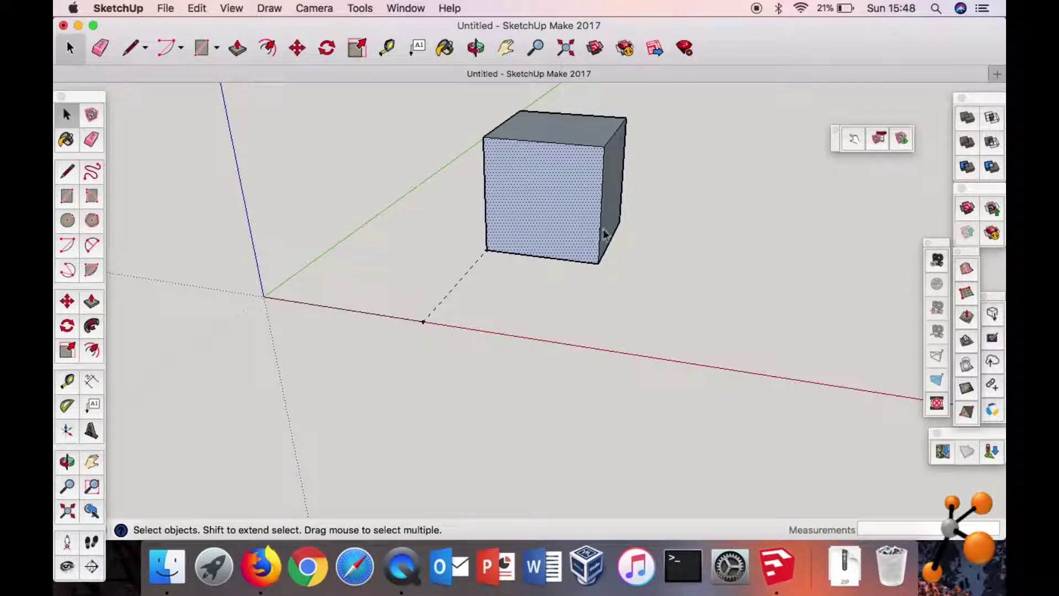
middle_drag(621, 234, 602, 255)
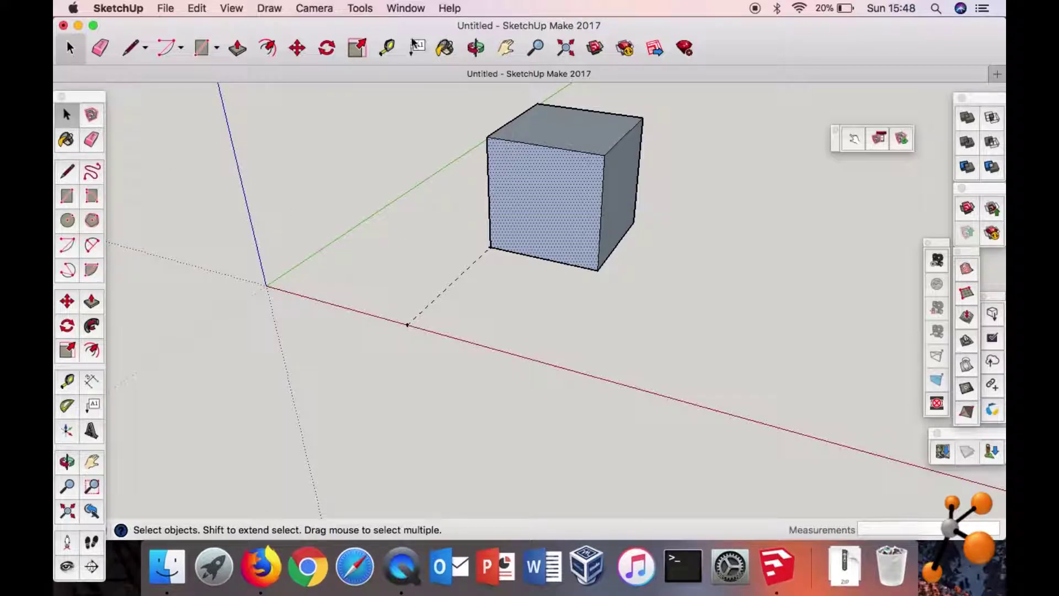
click(387, 48)
click(597, 269)
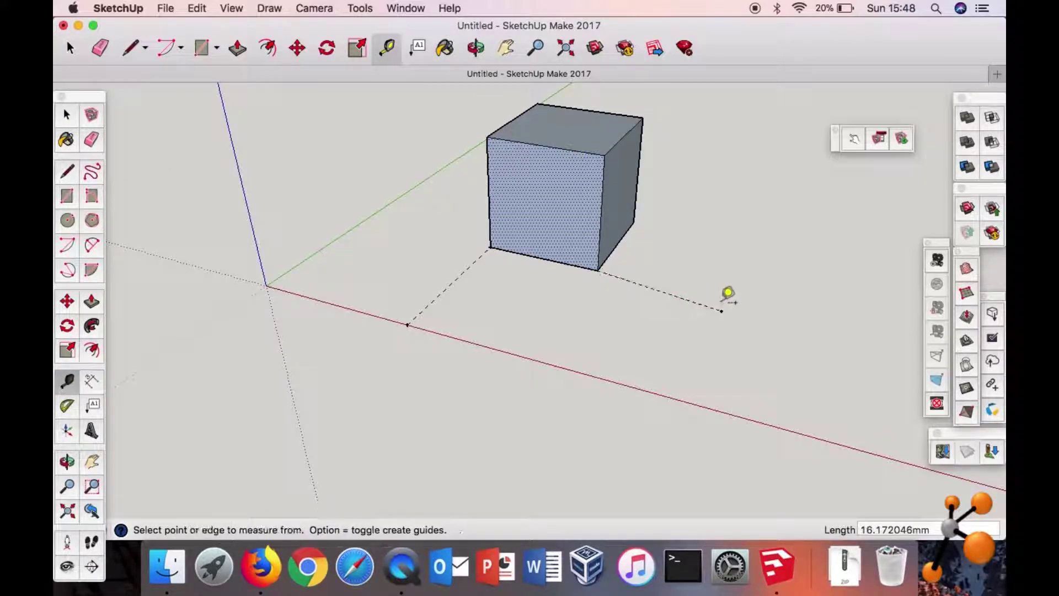
click(721, 311)
click(166, 8)
mouse_move(197, 8)
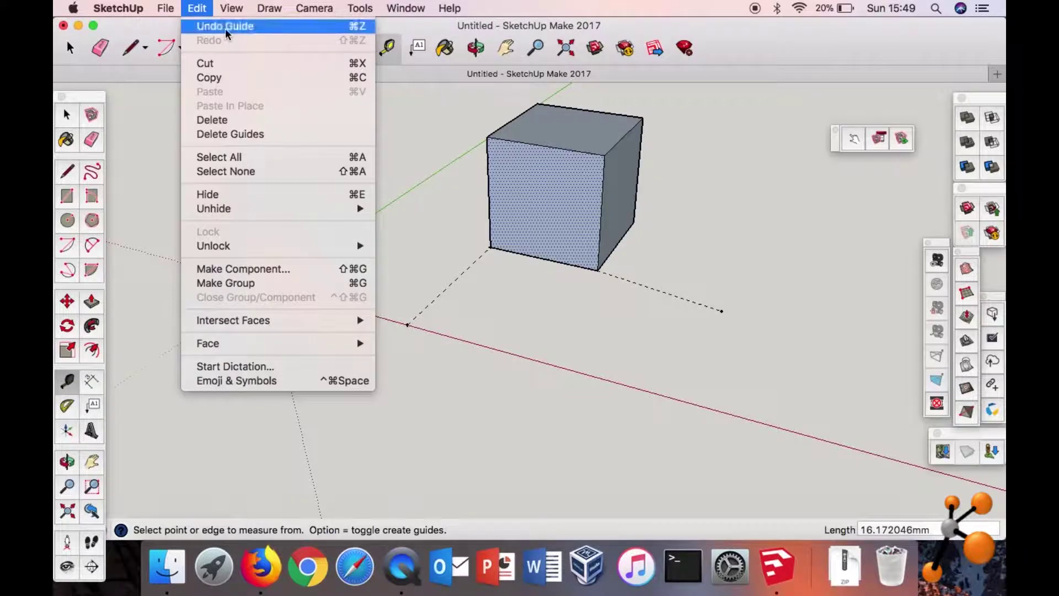
click(225, 27)
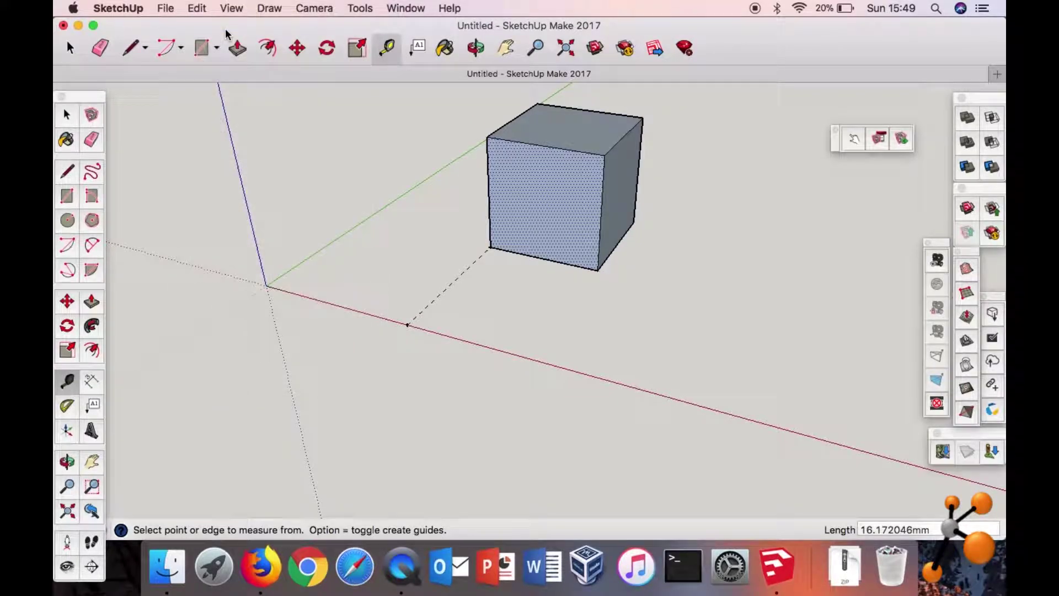
Create a Tape Measure guide about 13 mm long from the cube's lower front corner, parallel to the red axis and away from the cube.
click(597, 269)
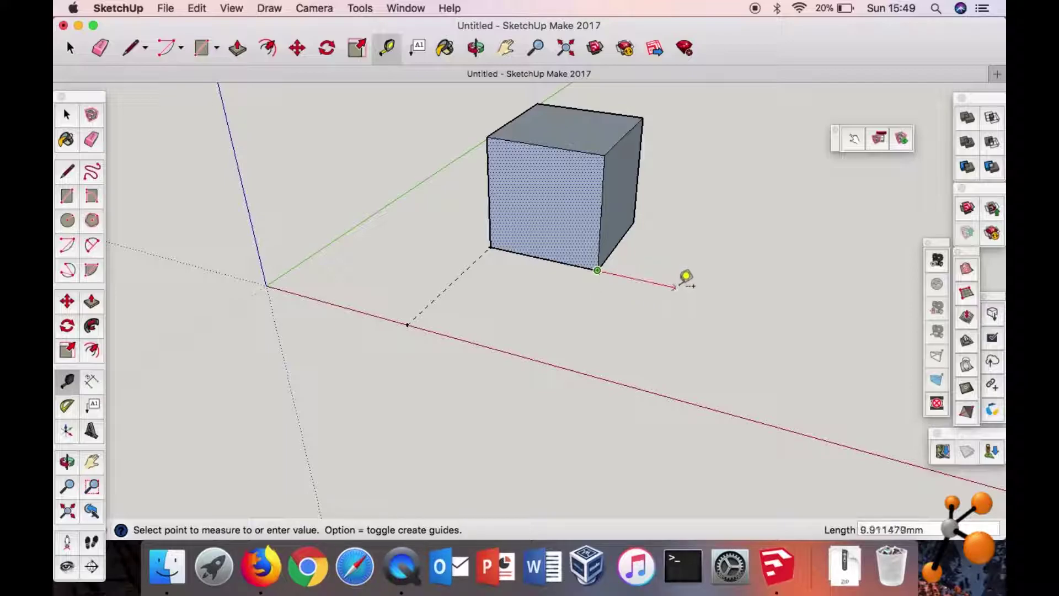
click(701, 293)
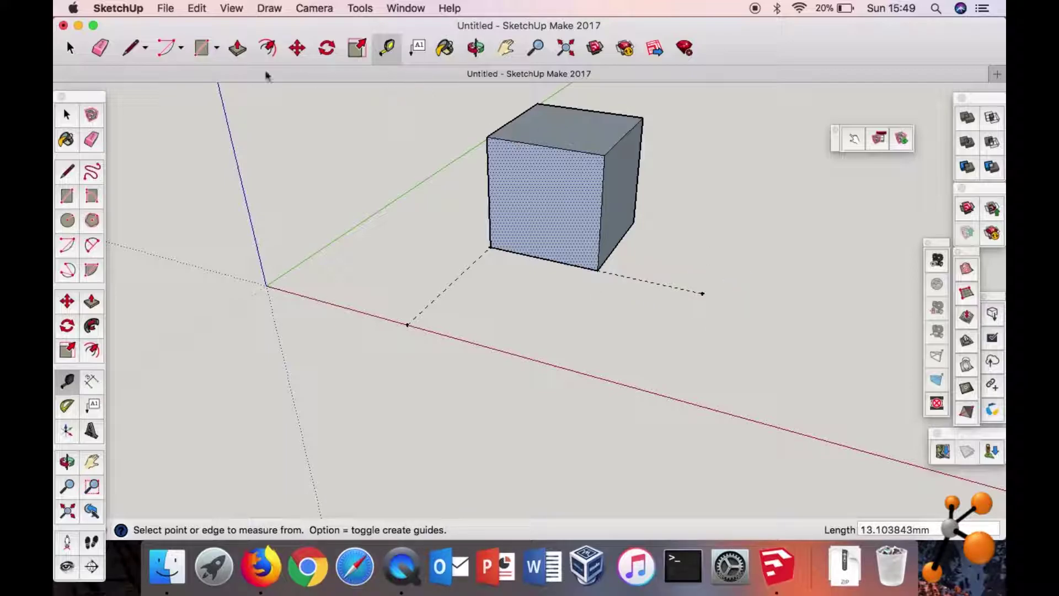
click(68, 48)
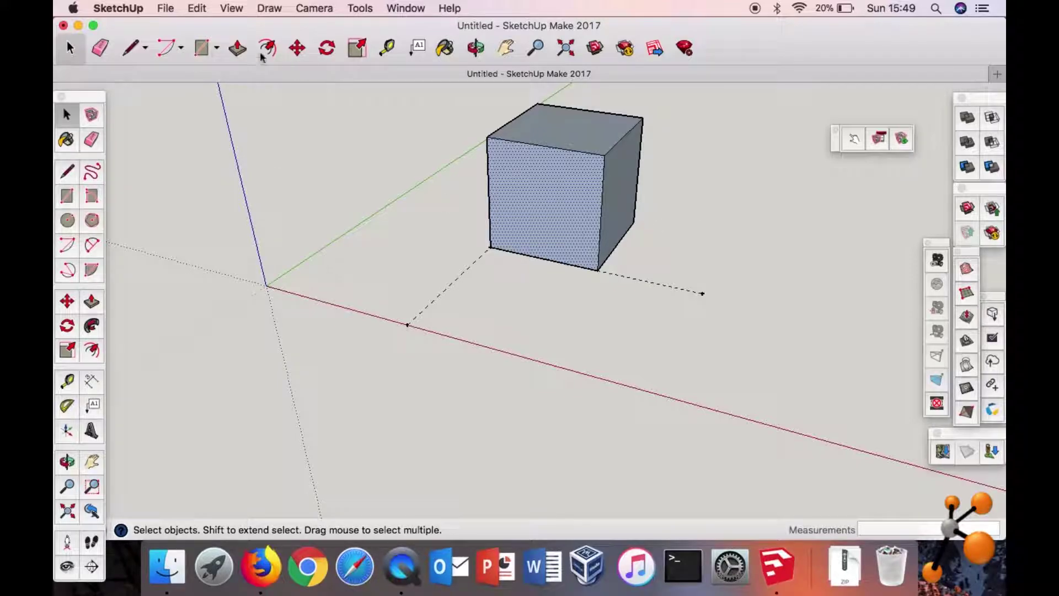
Draw a freehand rectangle on the ground plane beside the cube, with its first corner at the new guide's free end.
click(216, 47)
click(227, 74)
click(702, 292)
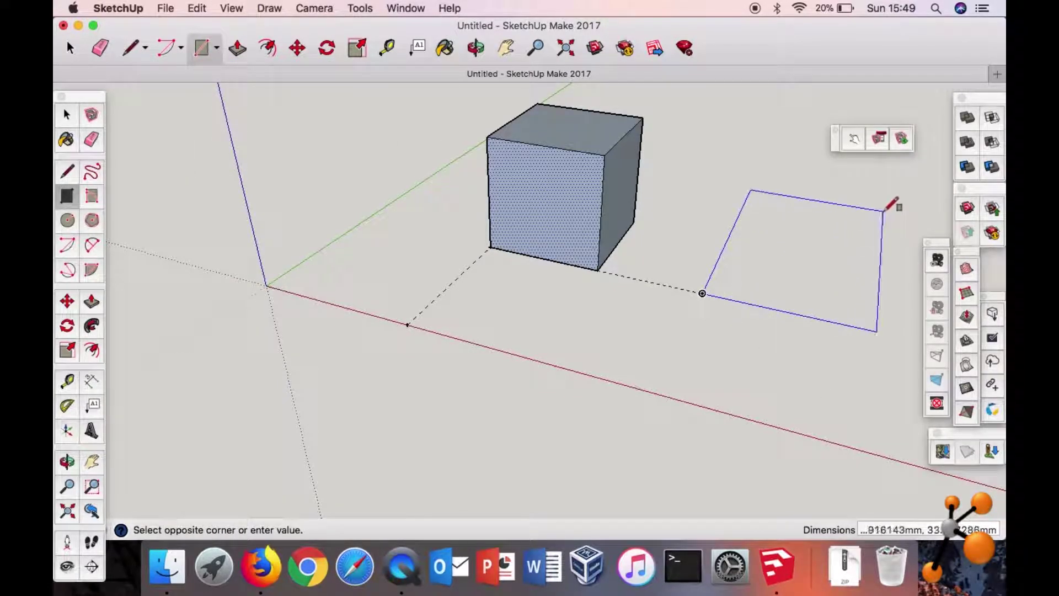
click(883, 210)
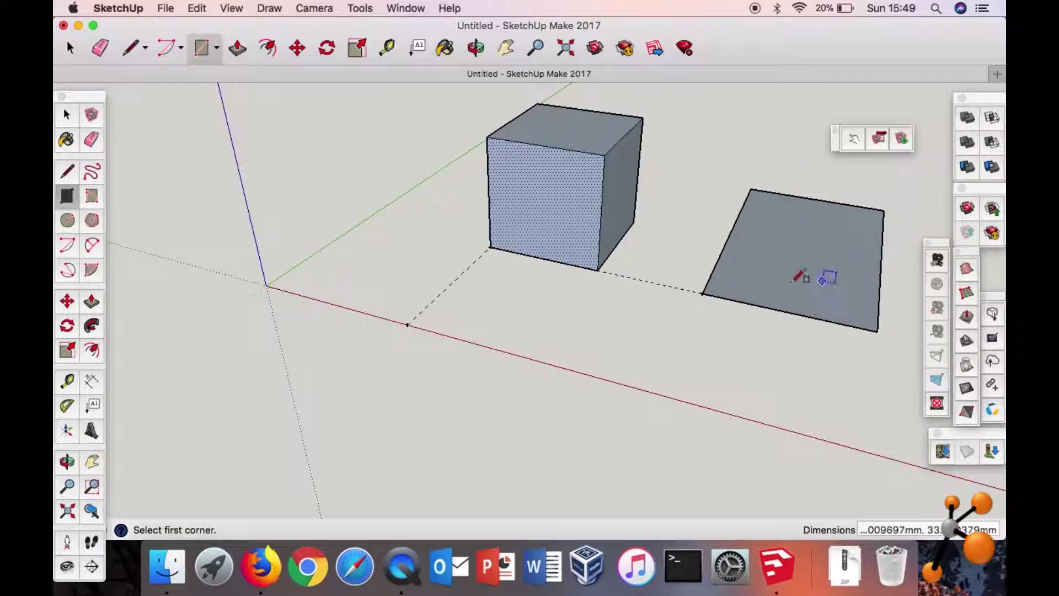
Place a Tape Measure guide point on the new rectangle's front edge, 15 mm from the corner where the guide line ends.
middle_drag(672, 301, 644, 420)
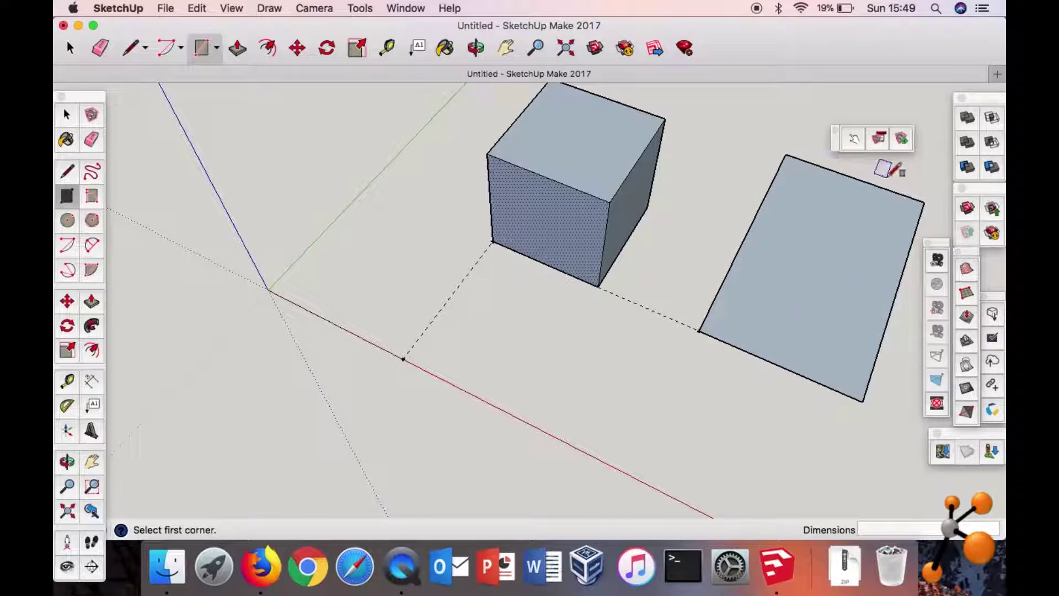
click(387, 49)
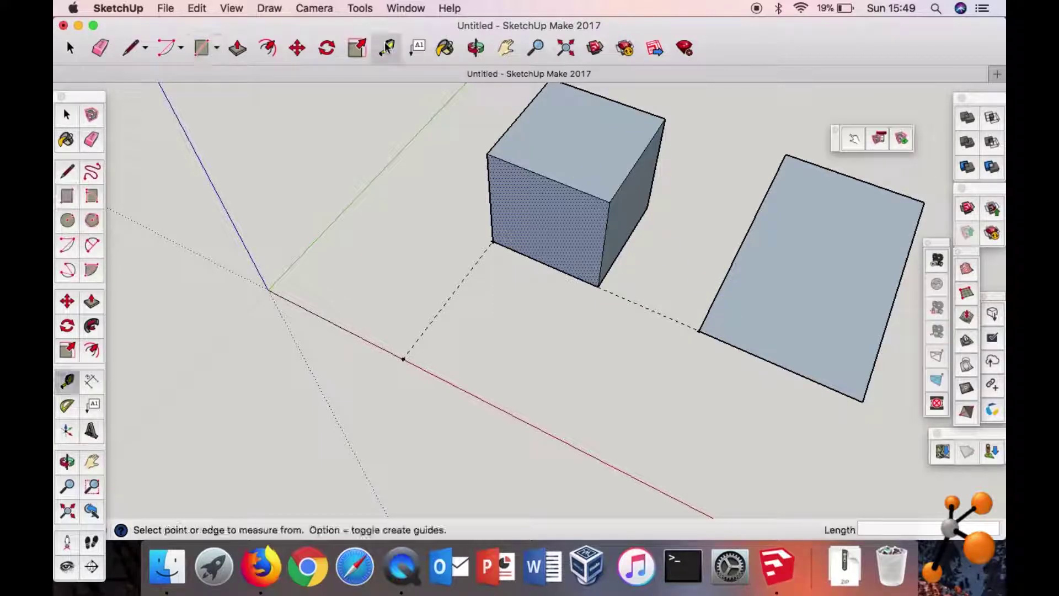
click(700, 330)
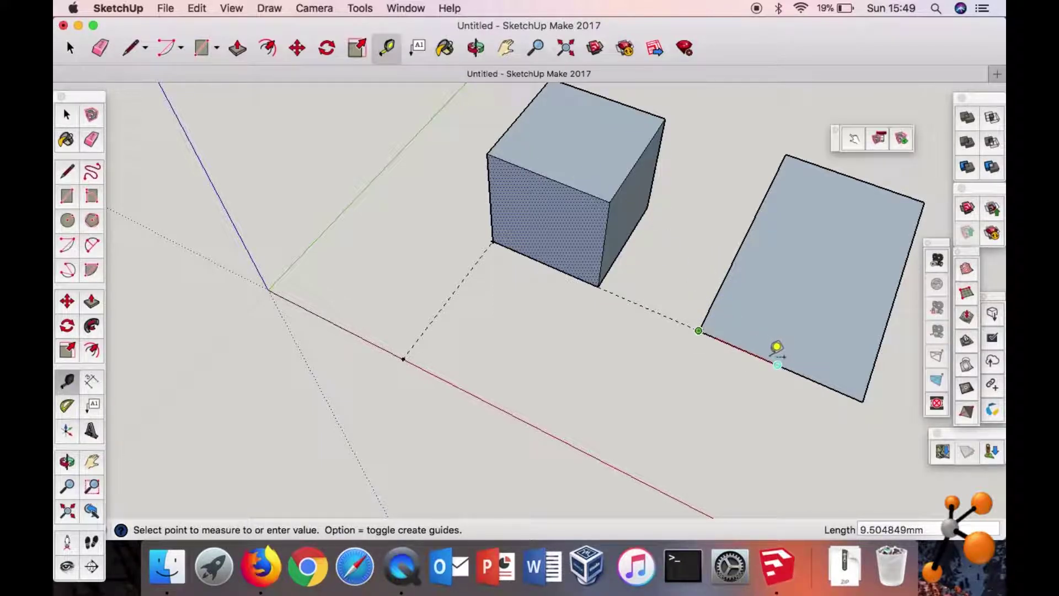
text(15)
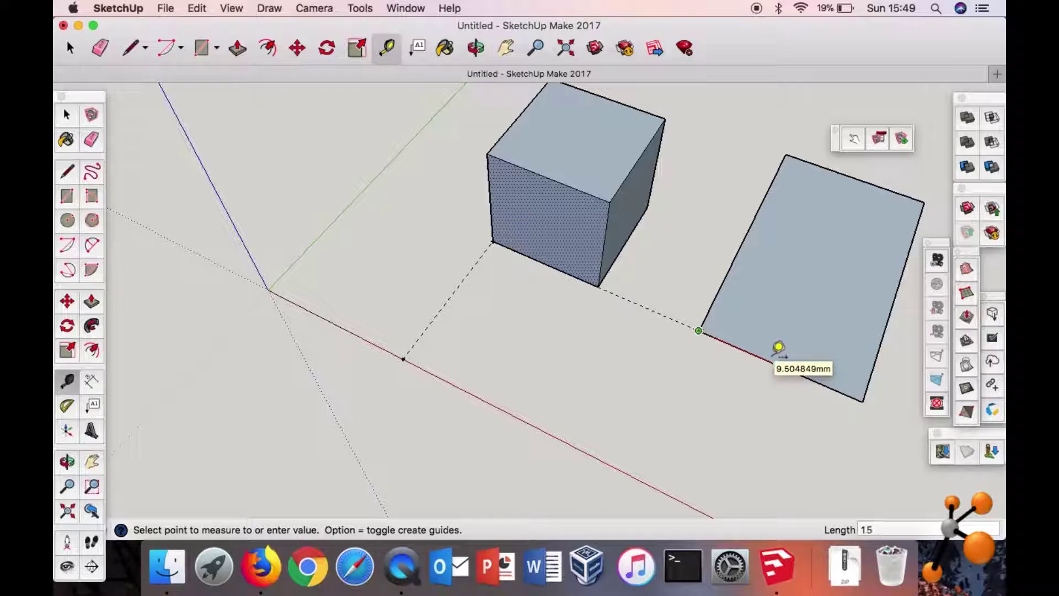
key(Return)
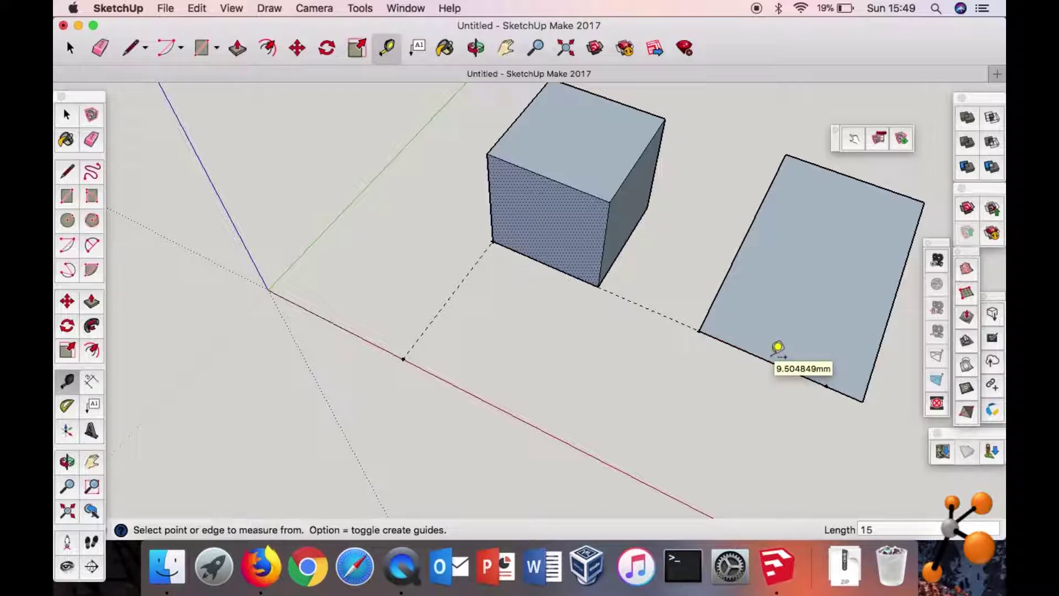
Place a Tape Measure guide point on the rectangle's side edge facing the cube, 15 mm from the corner where the guide line ends.
click(706, 320)
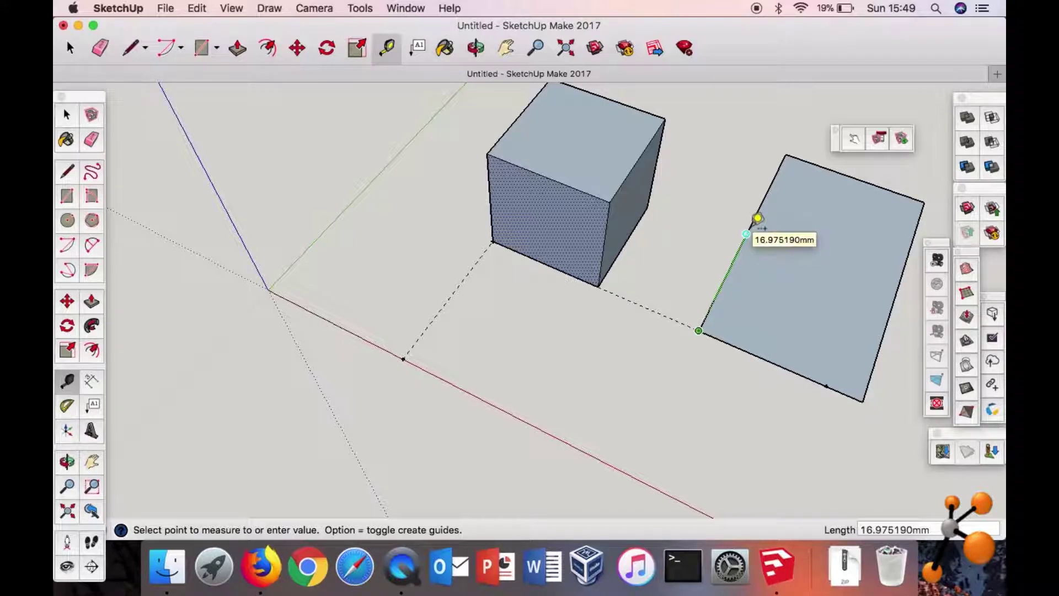
text(15)
key(Return)
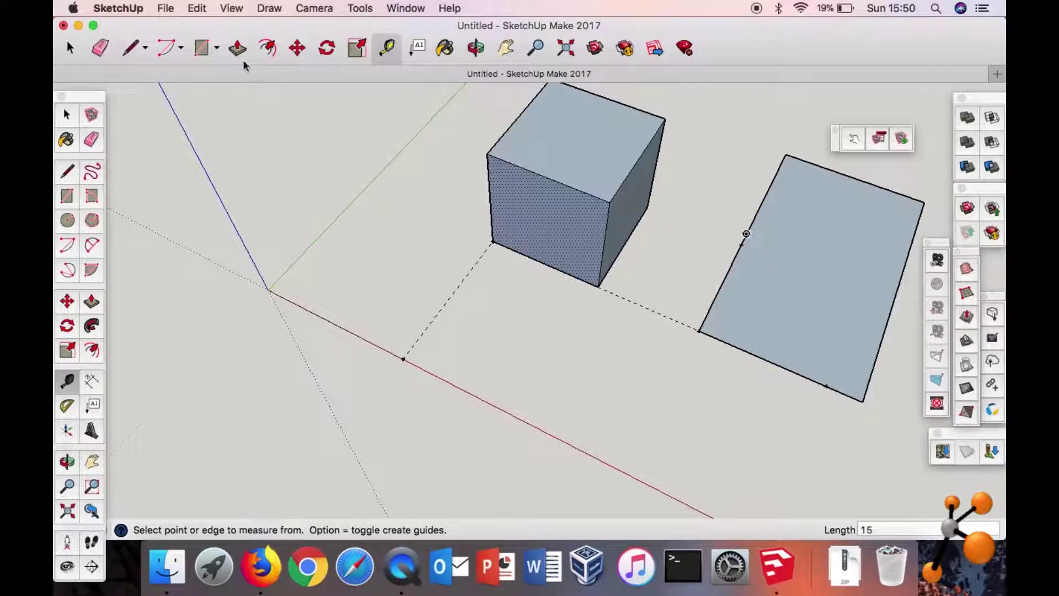
click(71, 49)
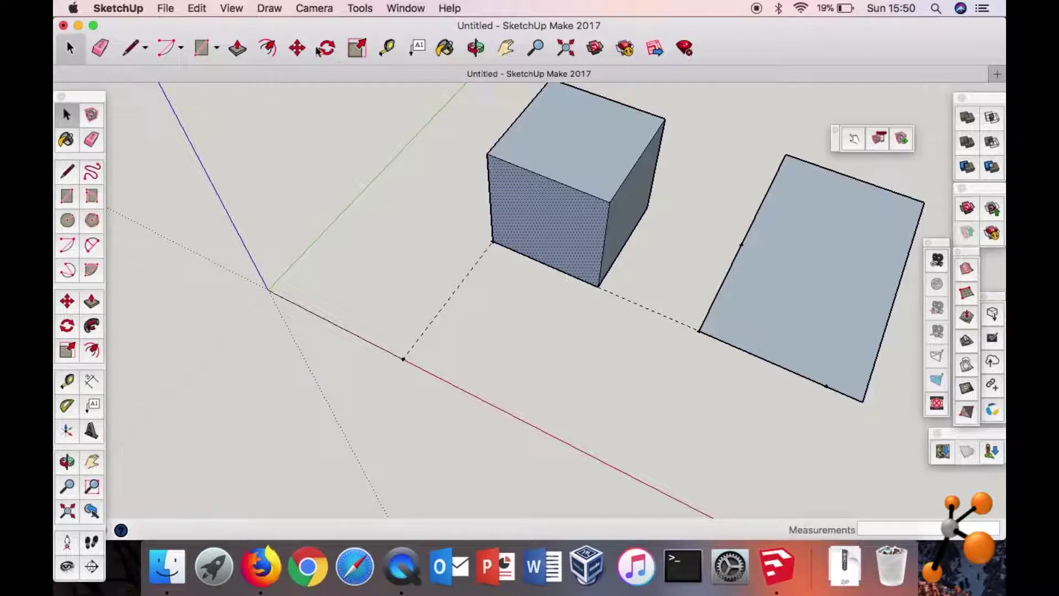
click(298, 49)
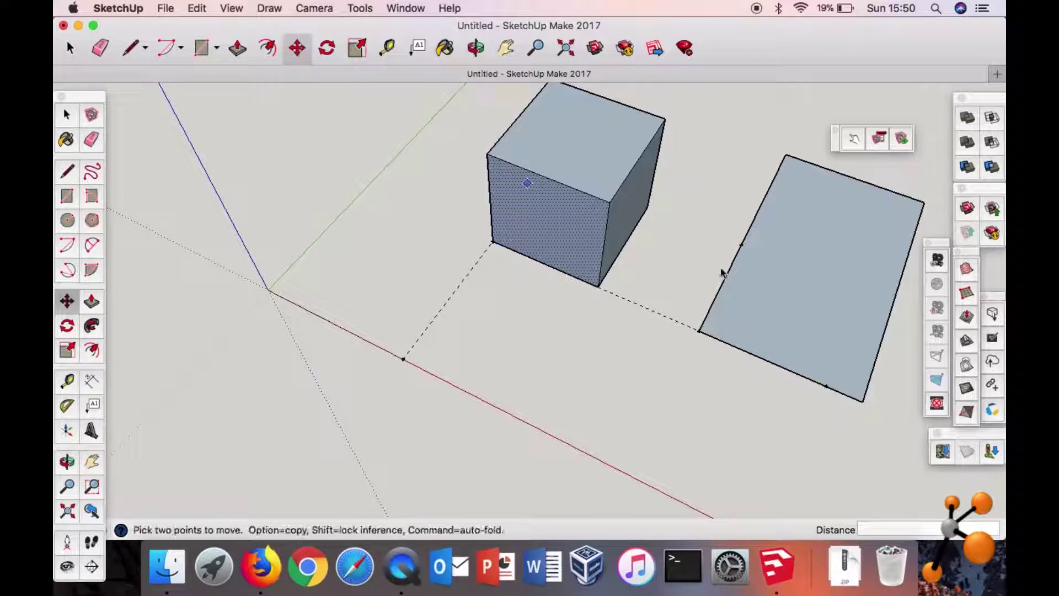
click(864, 400)
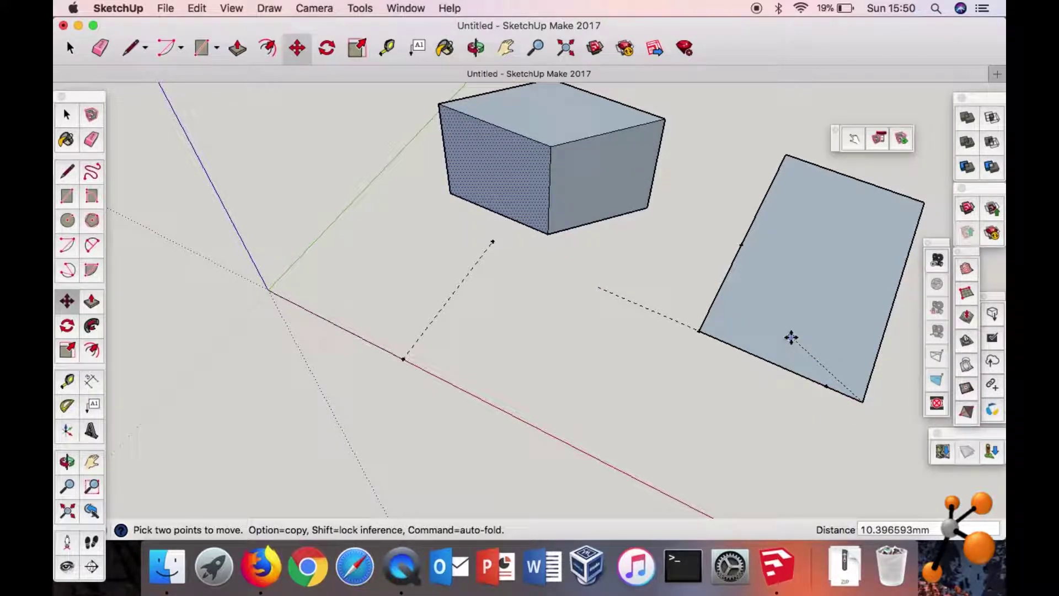
key(Escape)
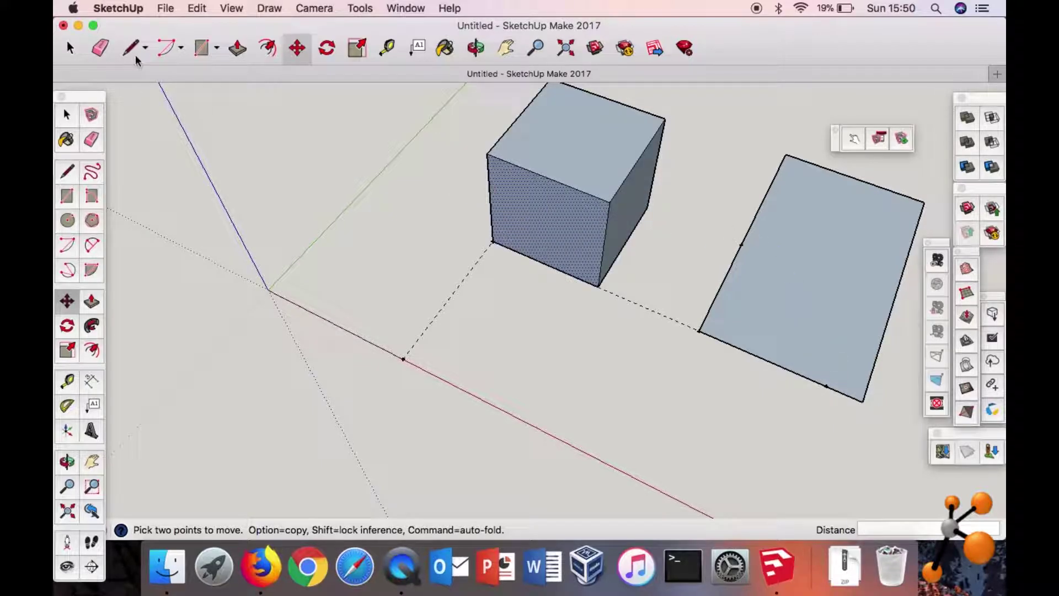
Move the rectangle's side edge farthest from the cube onto the guide point on the front edge.
click(77, 49)
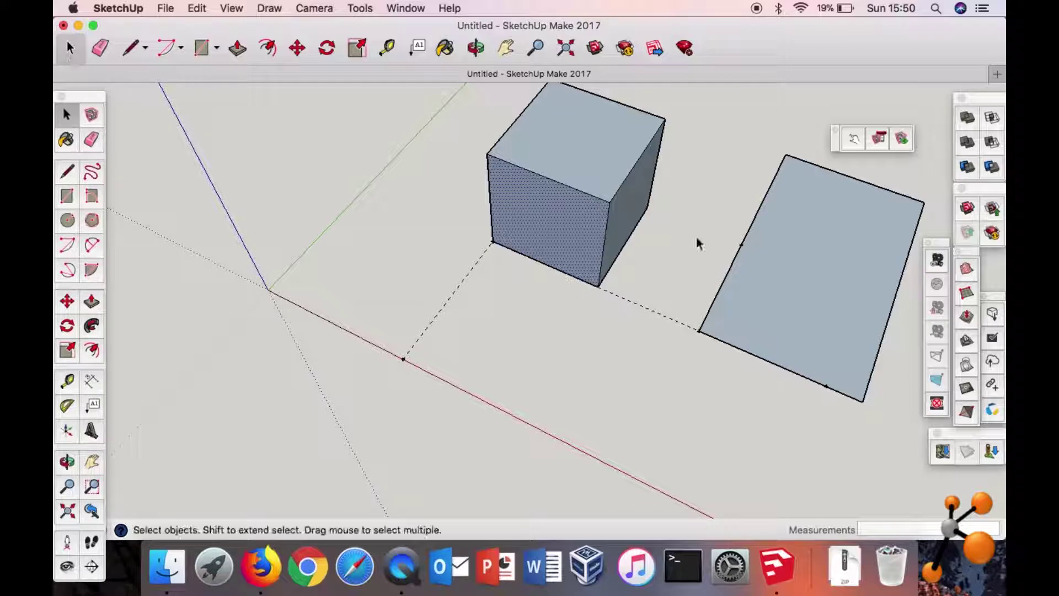
double_click(891, 309)
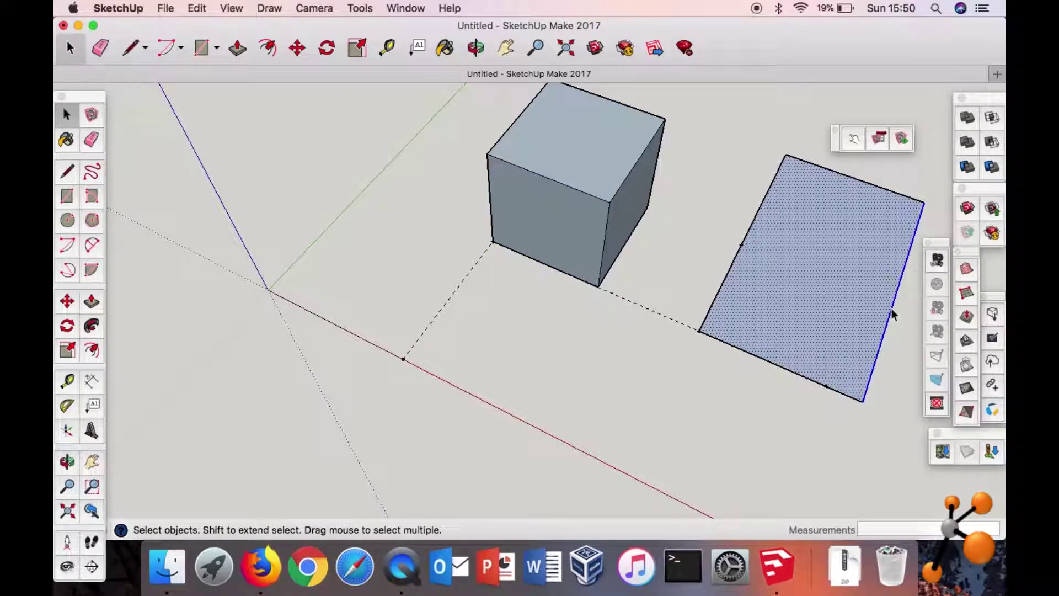
click(909, 351)
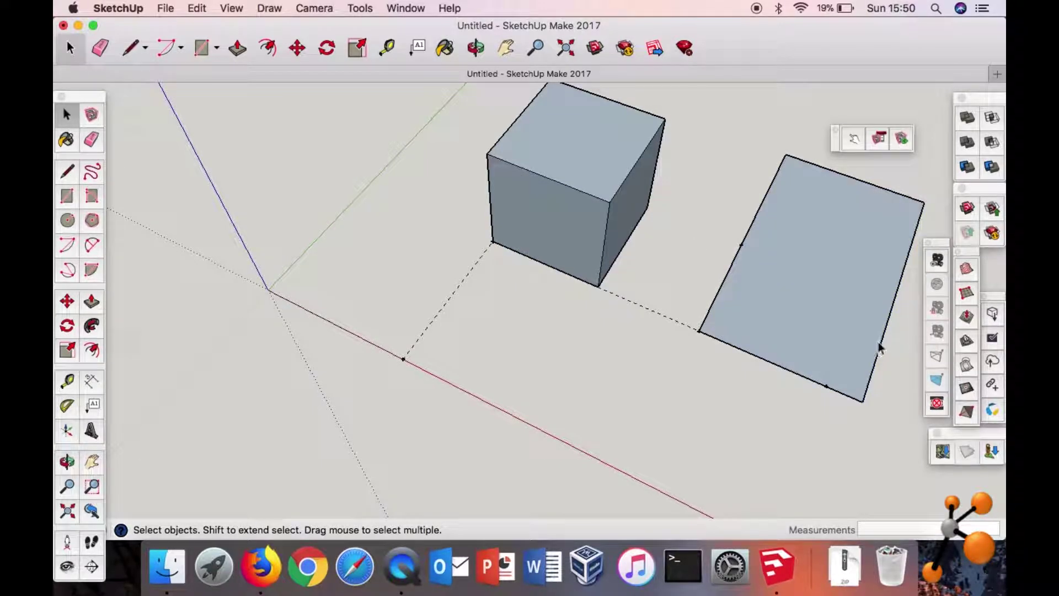
click(881, 342)
click(297, 48)
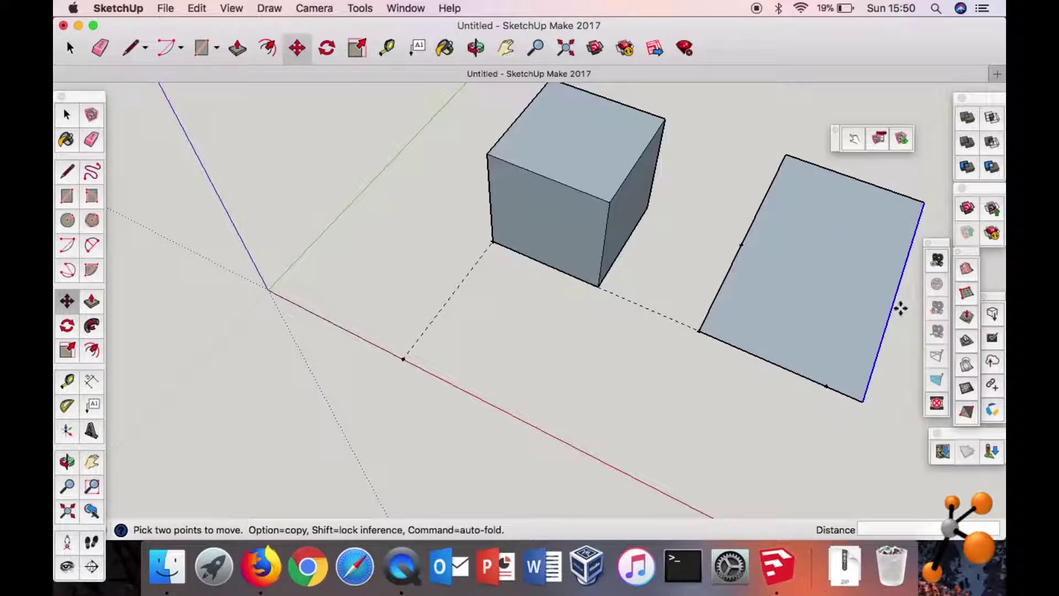
middle_drag(899, 307, 867, 388)
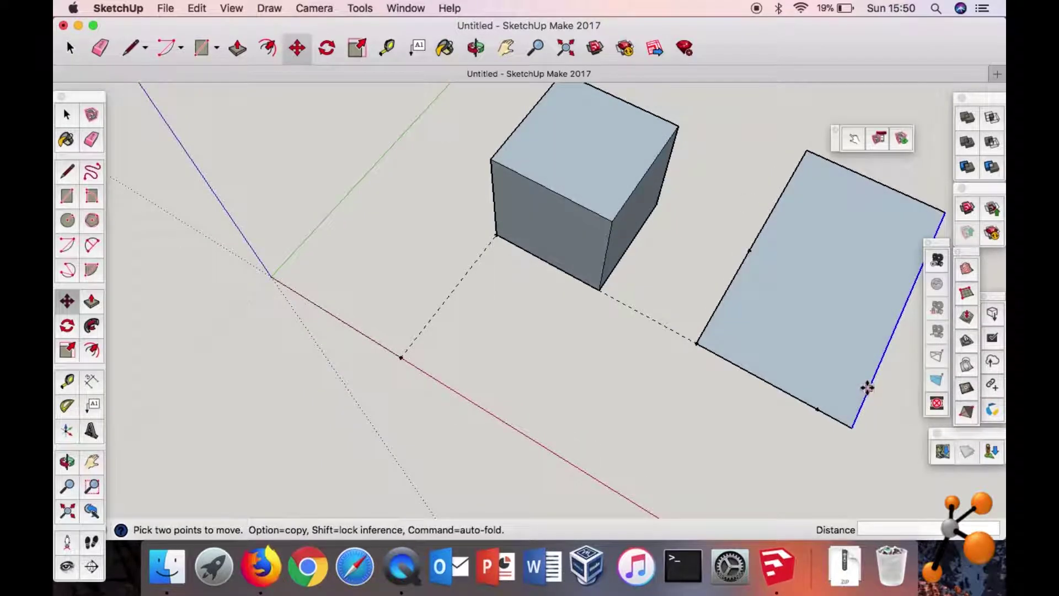
click(851, 428)
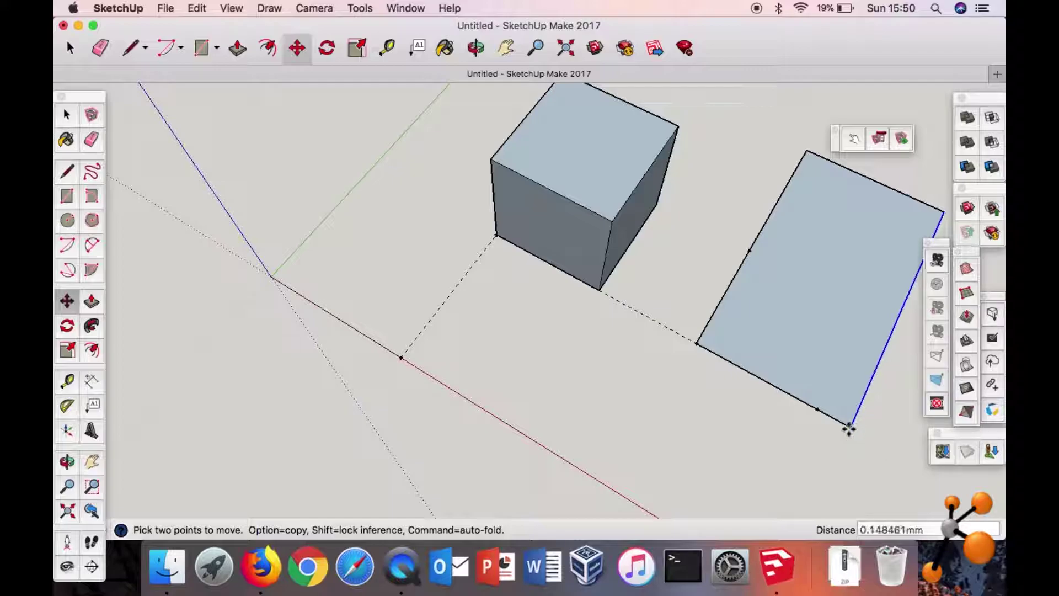
click(817, 409)
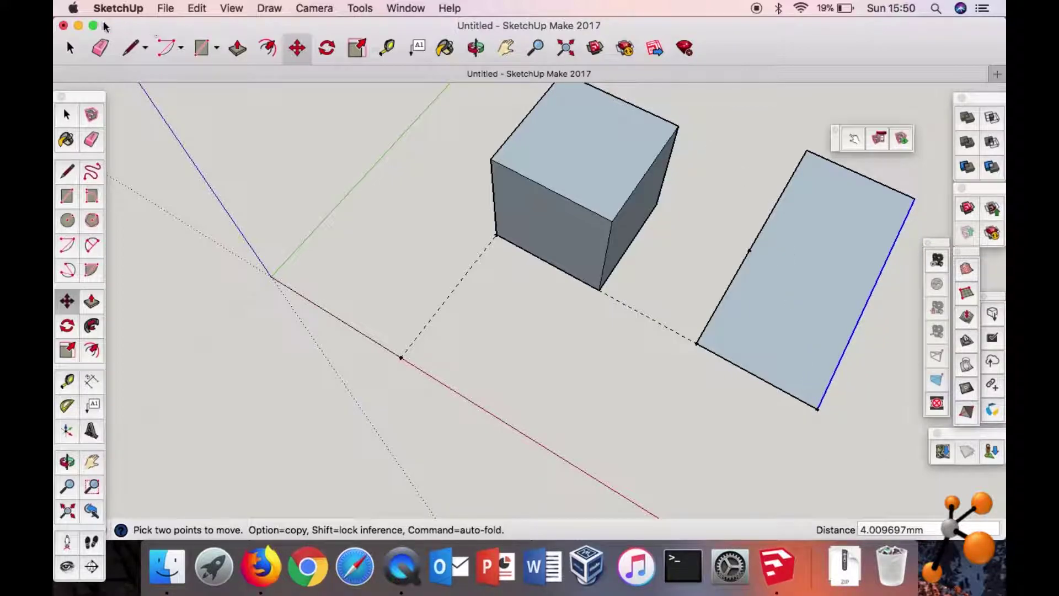
Move the rectangle's back edge along the green axis onto the guide point on its side edge, and clear the selection.
click(70, 48)
click(857, 176)
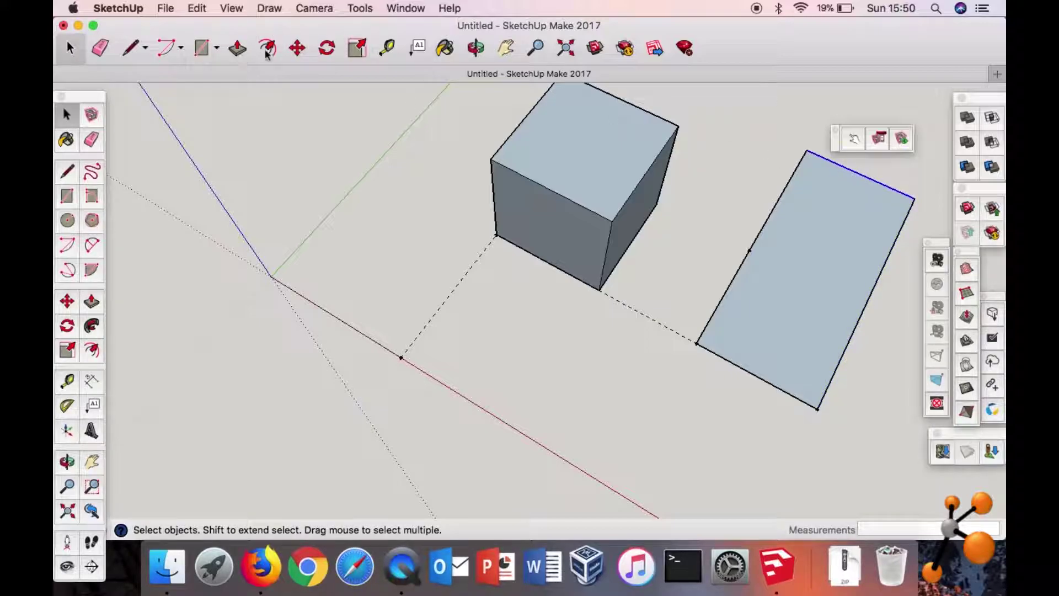
click(297, 49)
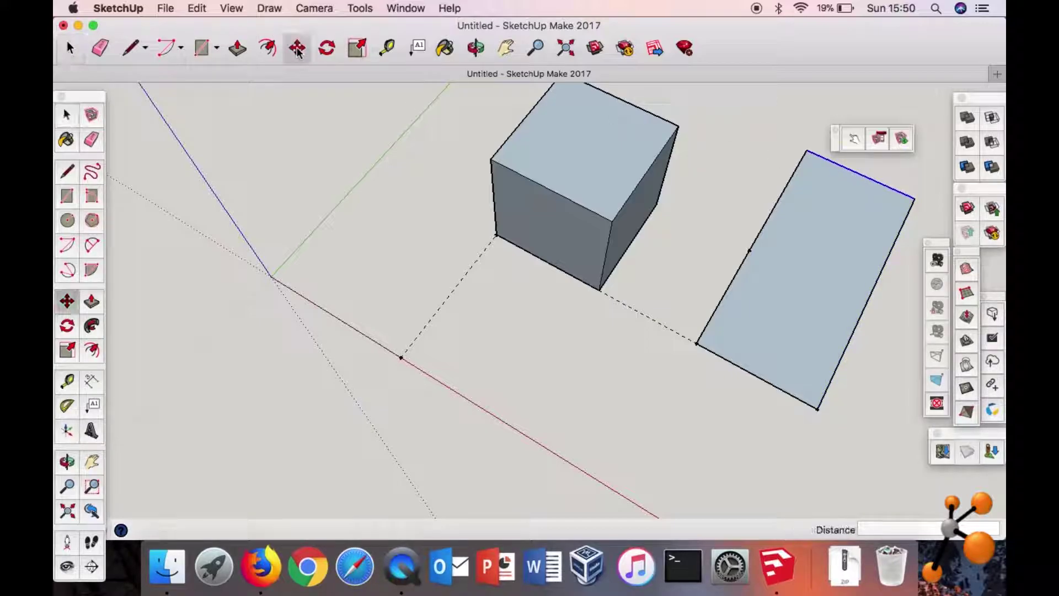
click(806, 150)
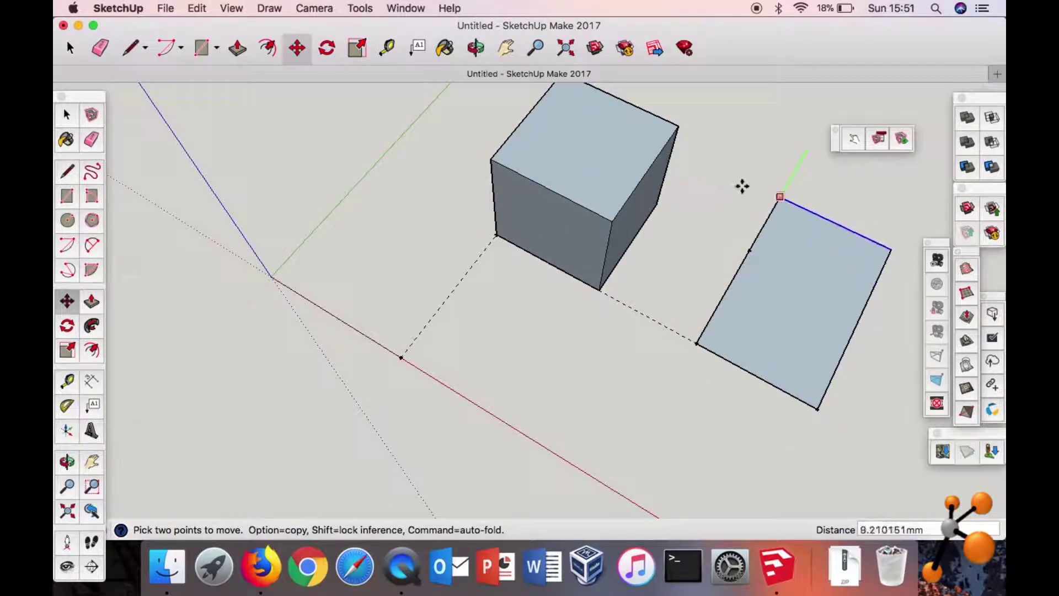
click(749, 251)
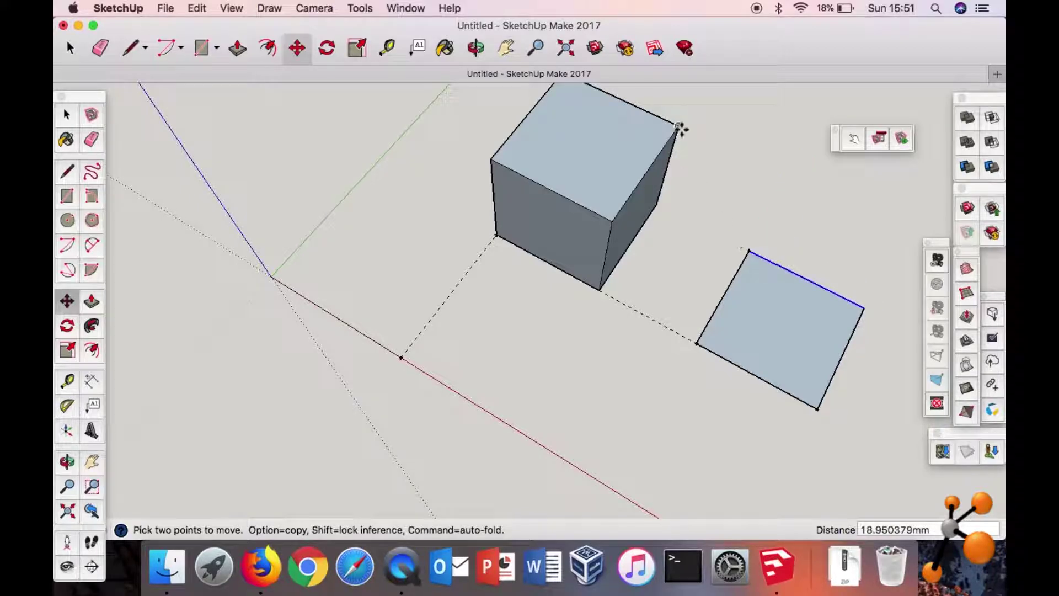
click(70, 48)
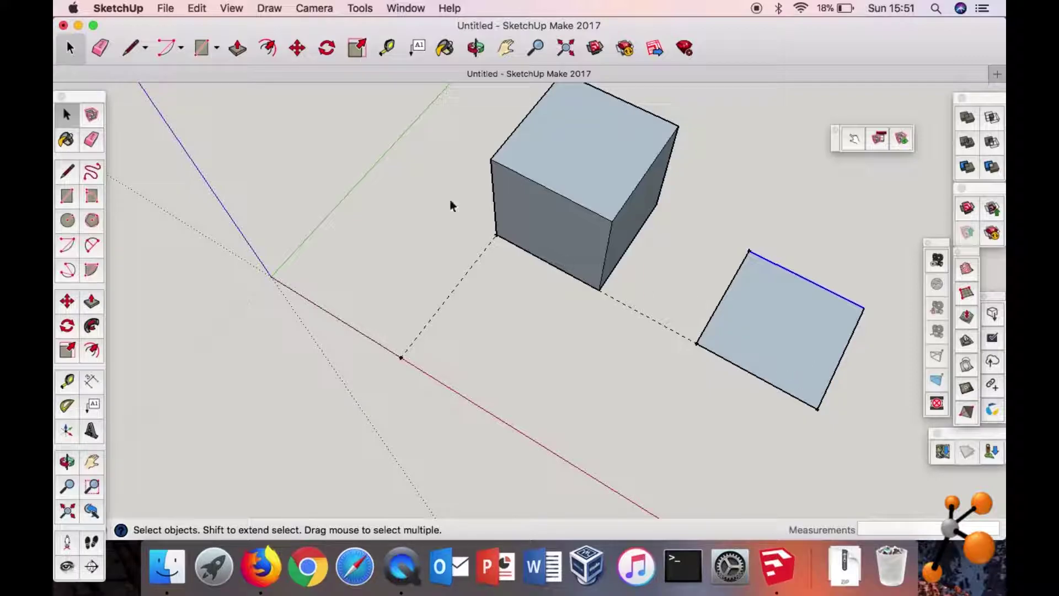
click(353, 186)
Delete the resized rectangle beside the cube together with the dashed guide lines.
middle_drag(557, 343, 623, 296)
drag(623, 296, 622, 239)
key(space)
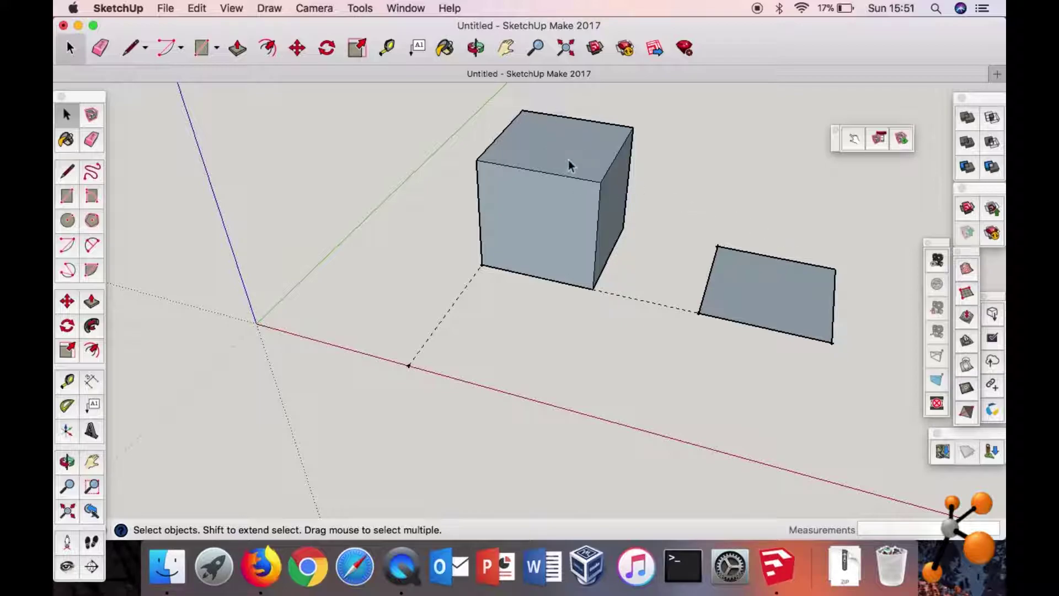
drag(680, 214, 904, 403)
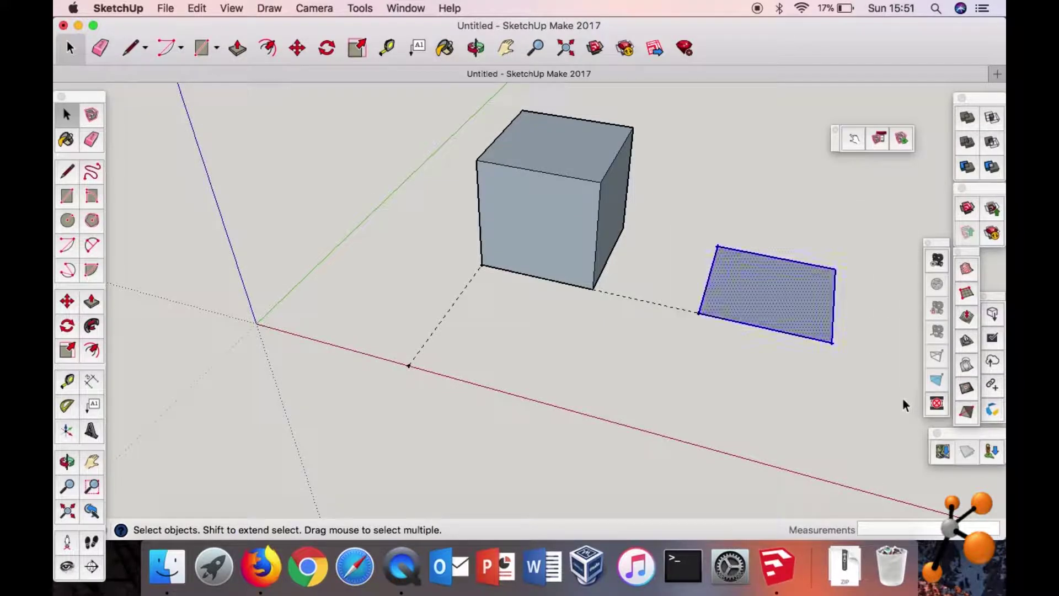
key(Delete)
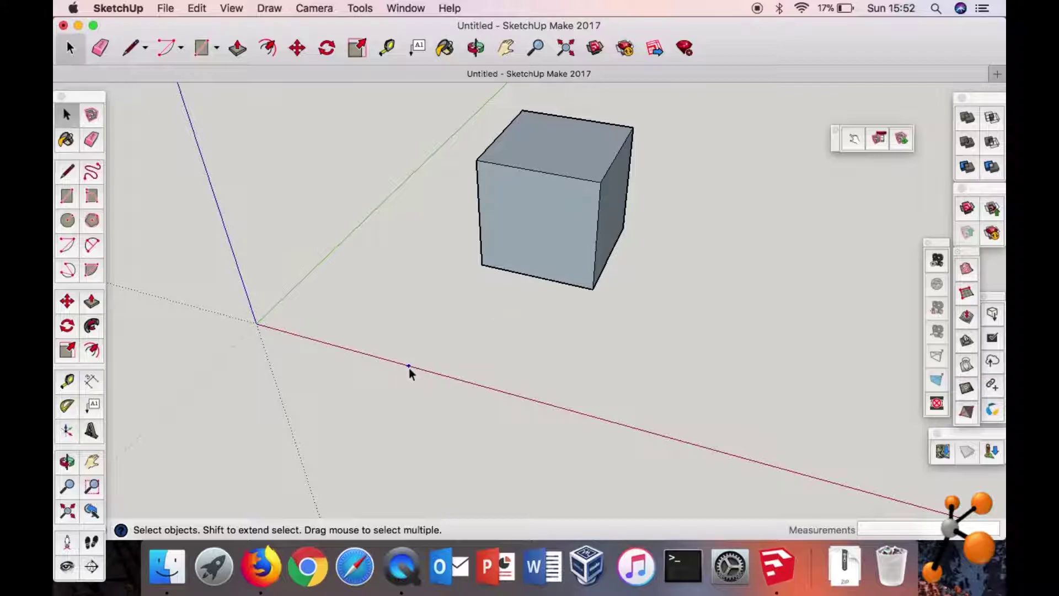
Delete the leftover guide point on the red axis.
drag(390, 336, 426, 395)
click(426, 395)
scroll(412, 370, up, 5)
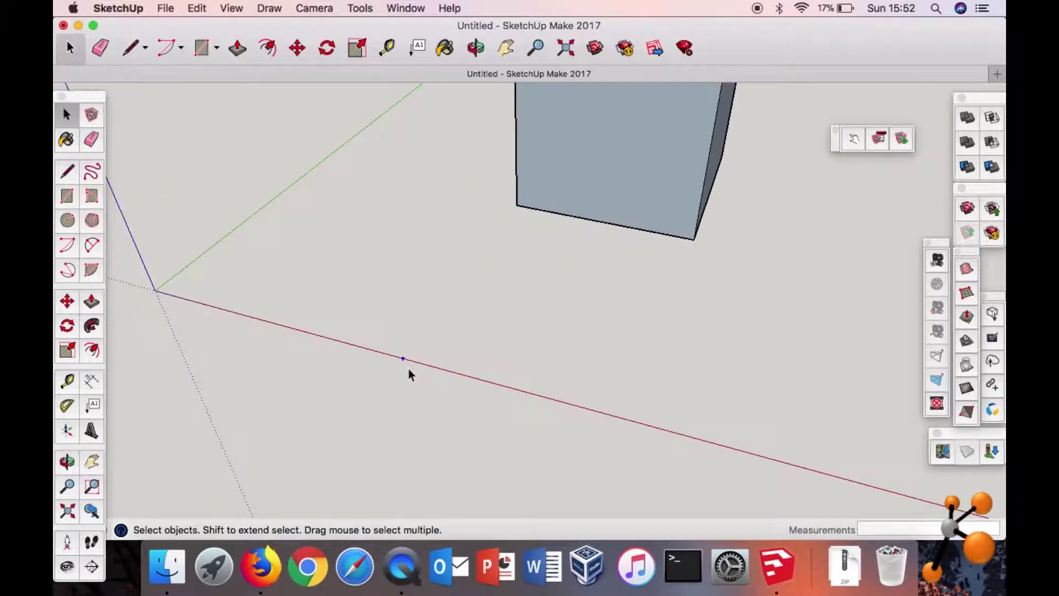
scroll(401, 368, down, 5)
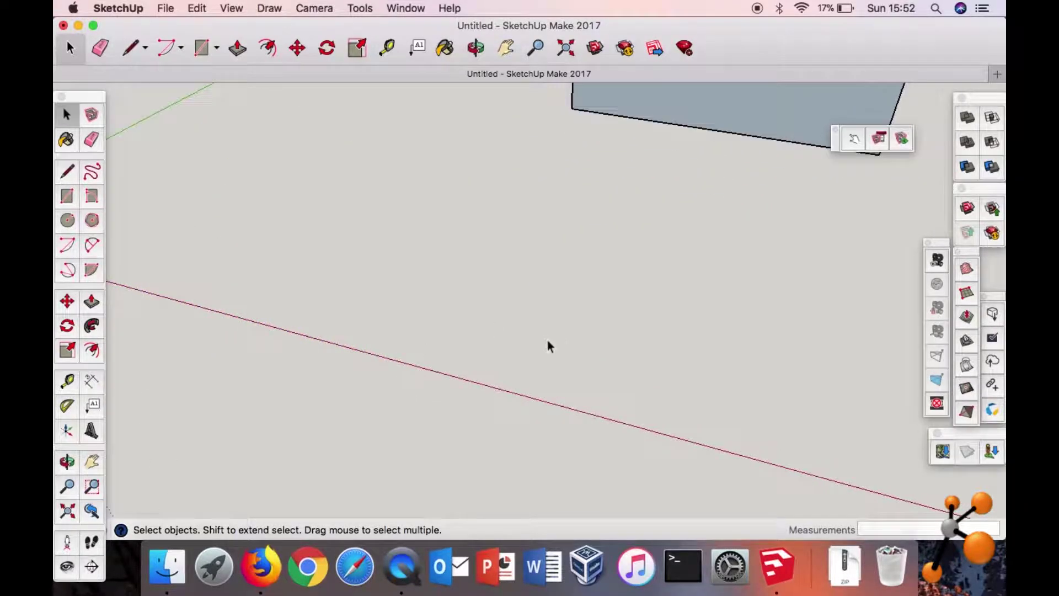
Try drawing a freehand circle around the middle of the cube's top face, and undo it.
middle_drag(640, 281, 513, 324)
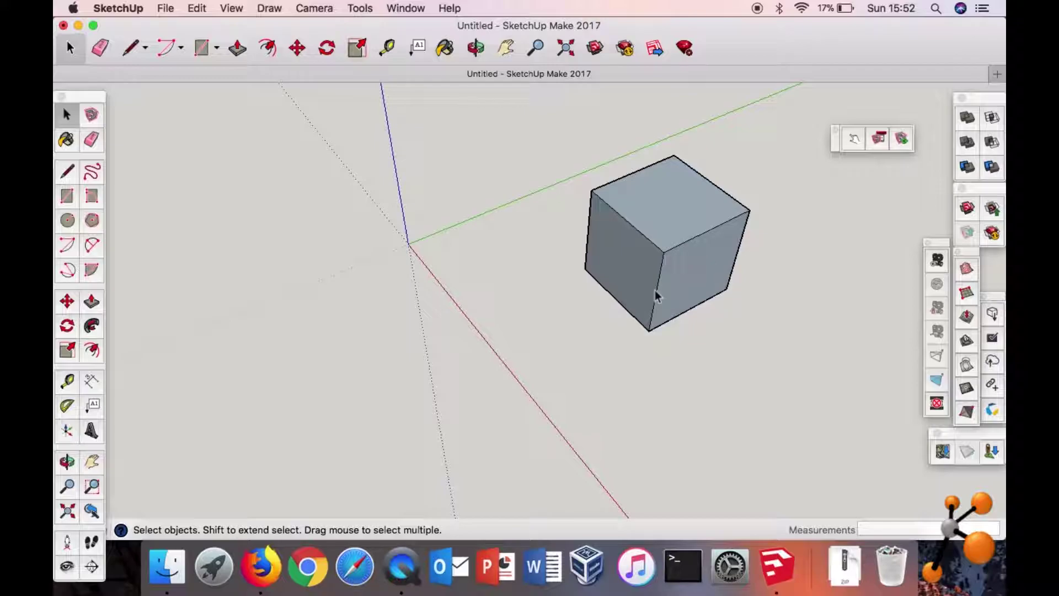
middle_drag(686, 291, 779, 259)
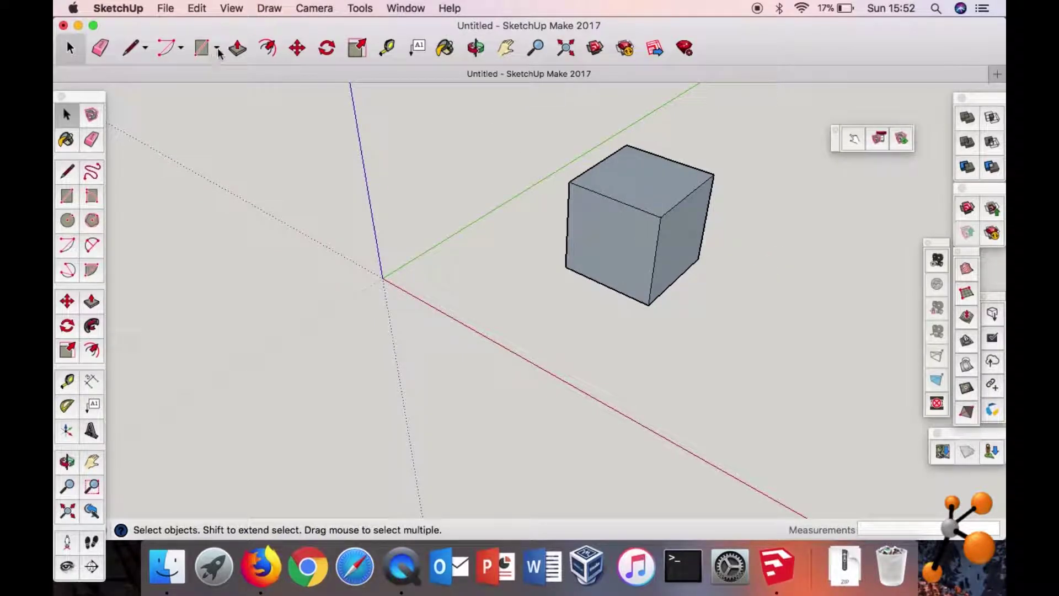
click(217, 48)
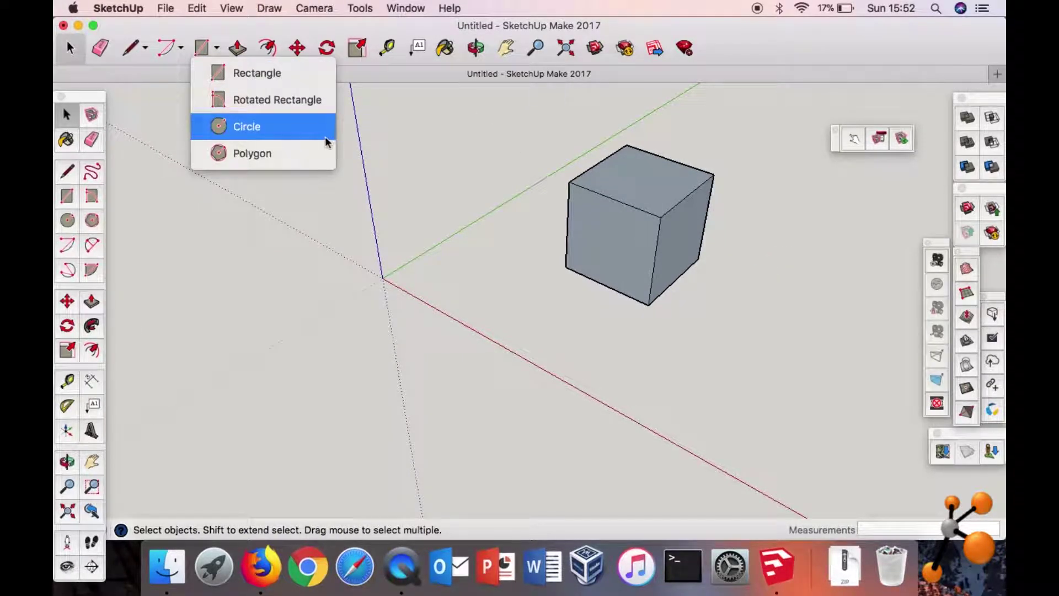
click(301, 129)
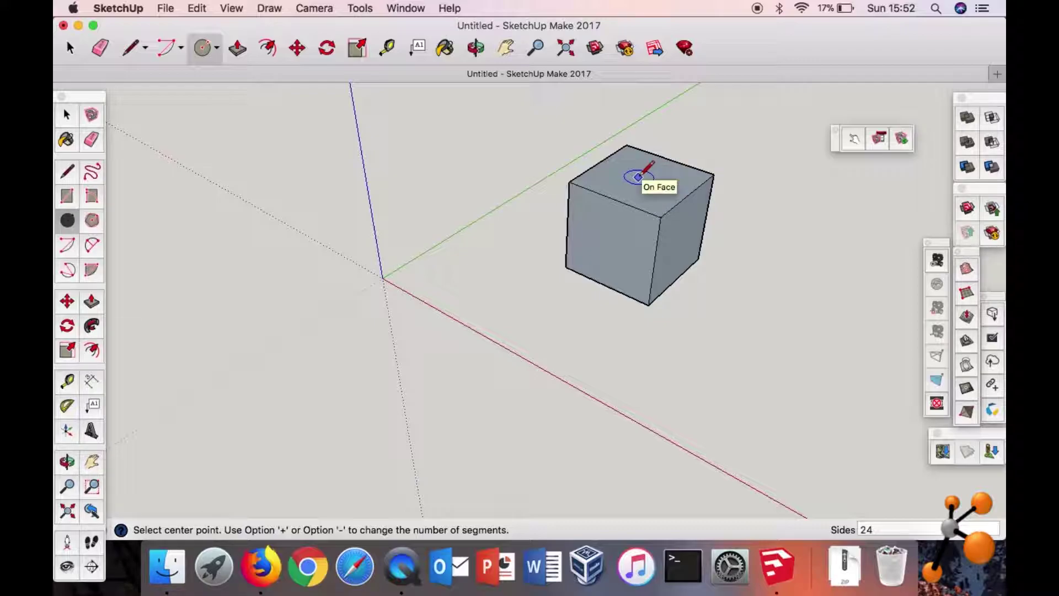
click(638, 178)
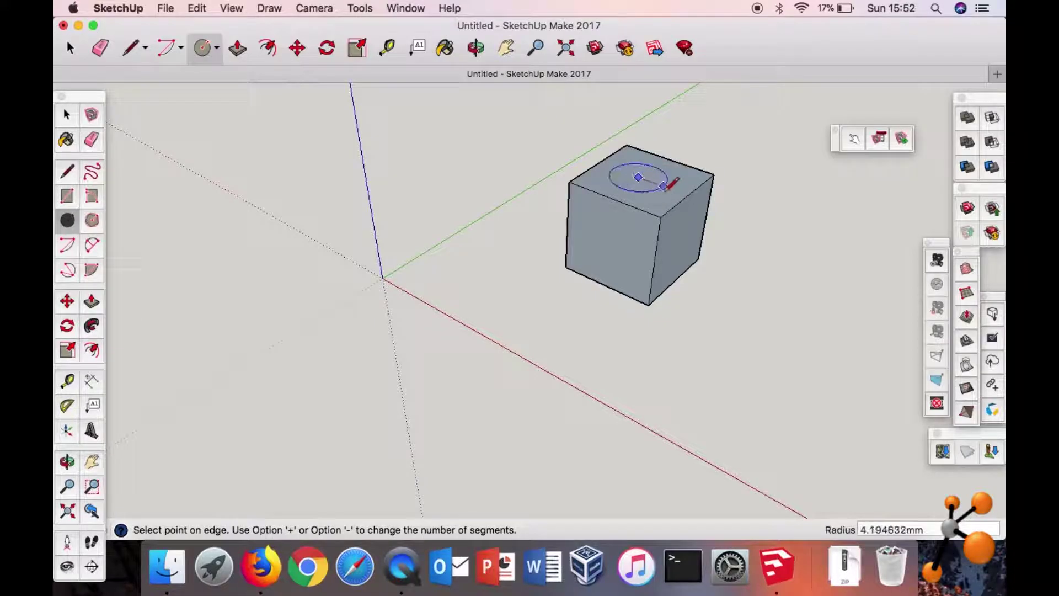
click(669, 196)
middle_drag(670, 197, 728, 243)
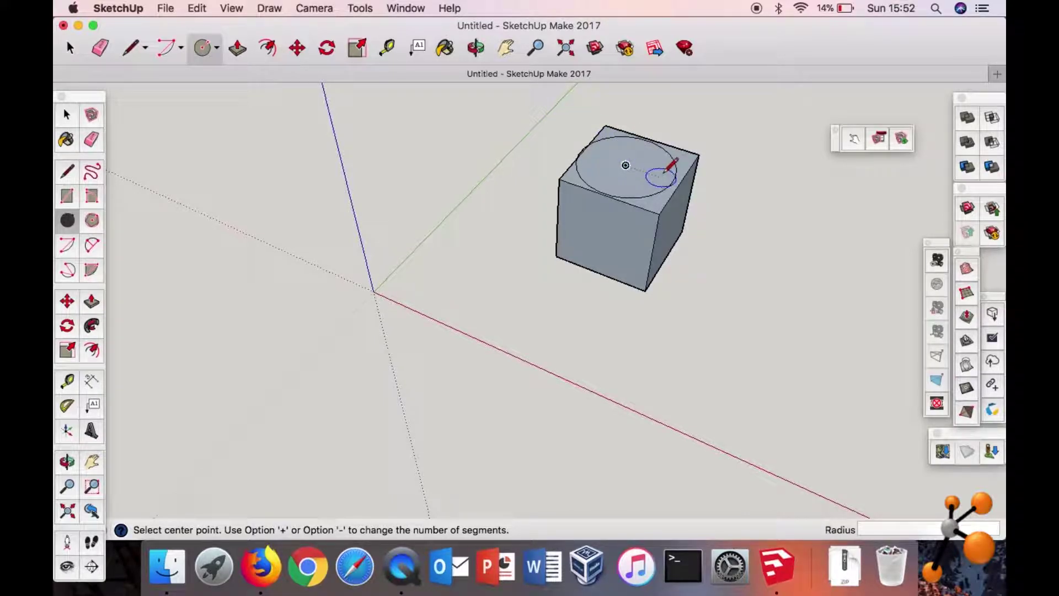
click(191, 10)
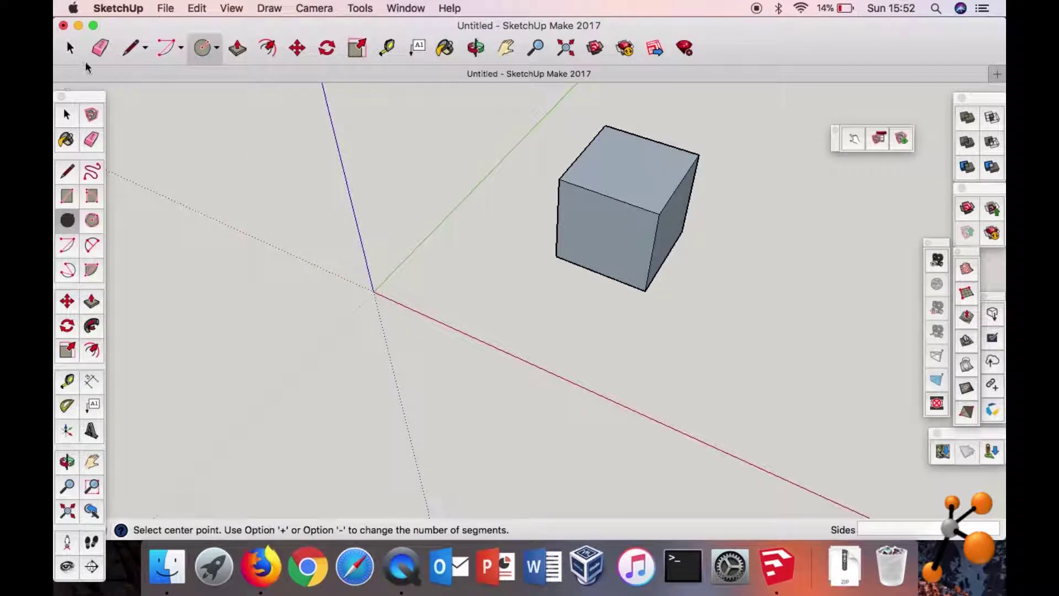
Create two Tape Measure guides along the diagonals of the cube's top face so they cross at its centre.
click(71, 48)
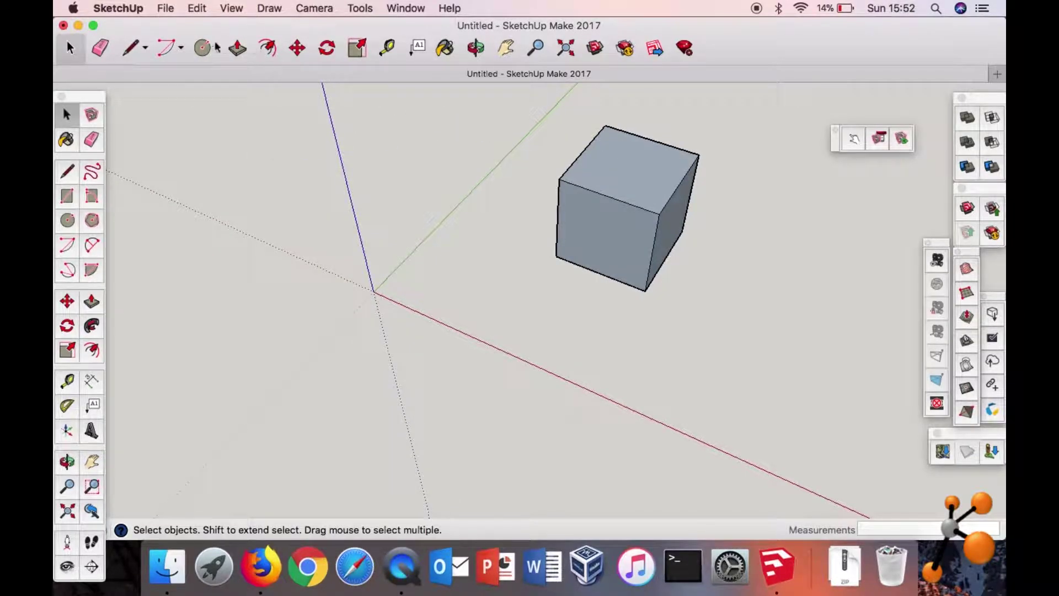
click(387, 49)
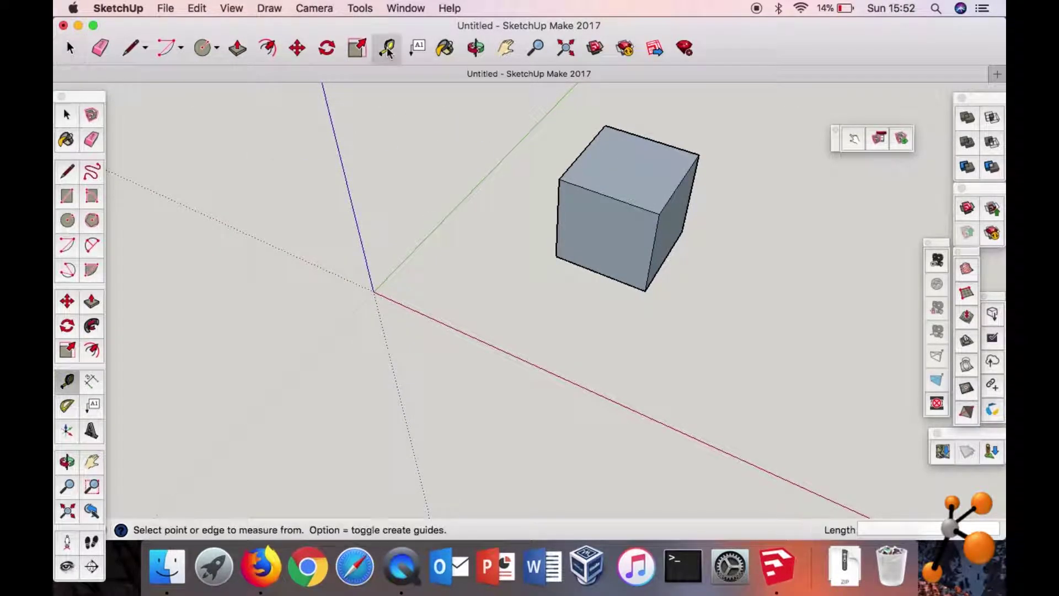
click(559, 179)
click(699, 155)
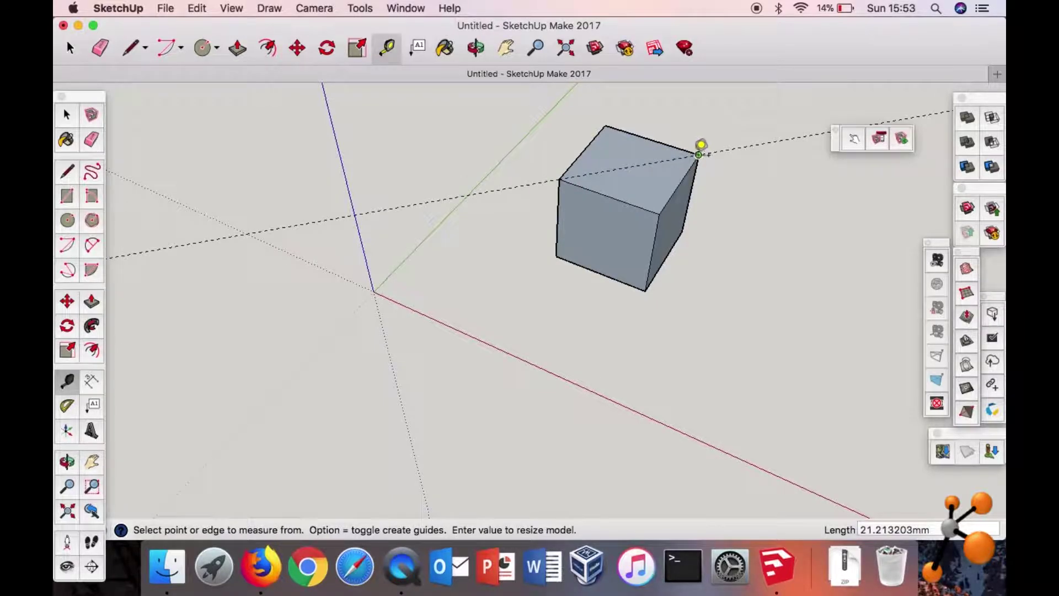
click(605, 126)
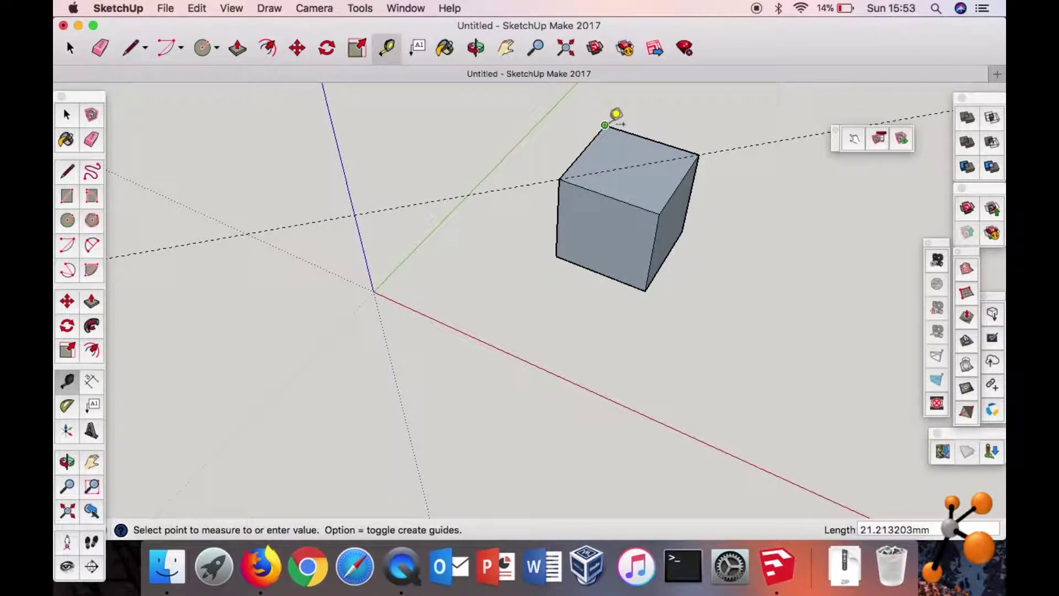
click(659, 213)
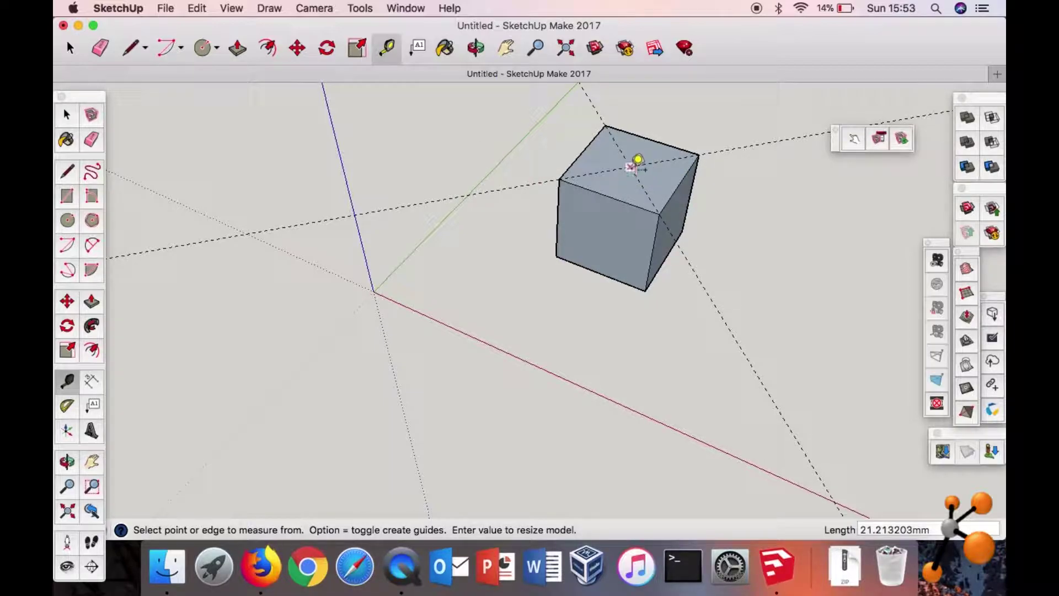
Draw a circle of 7.5 mm radius on the cube's top face, centred on the crossing of the diagonal guides.
click(71, 49)
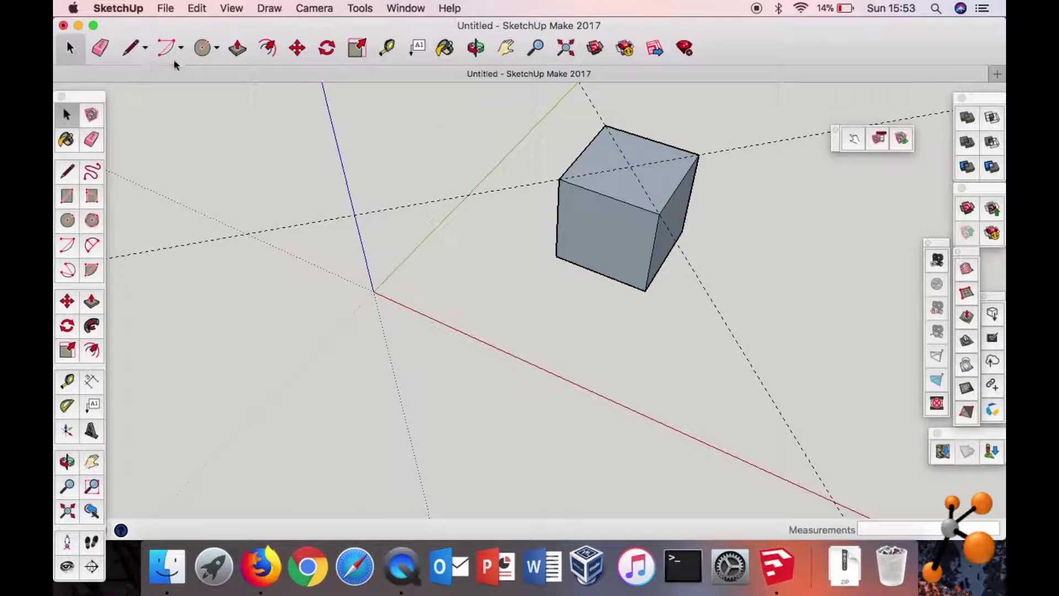
click(218, 51)
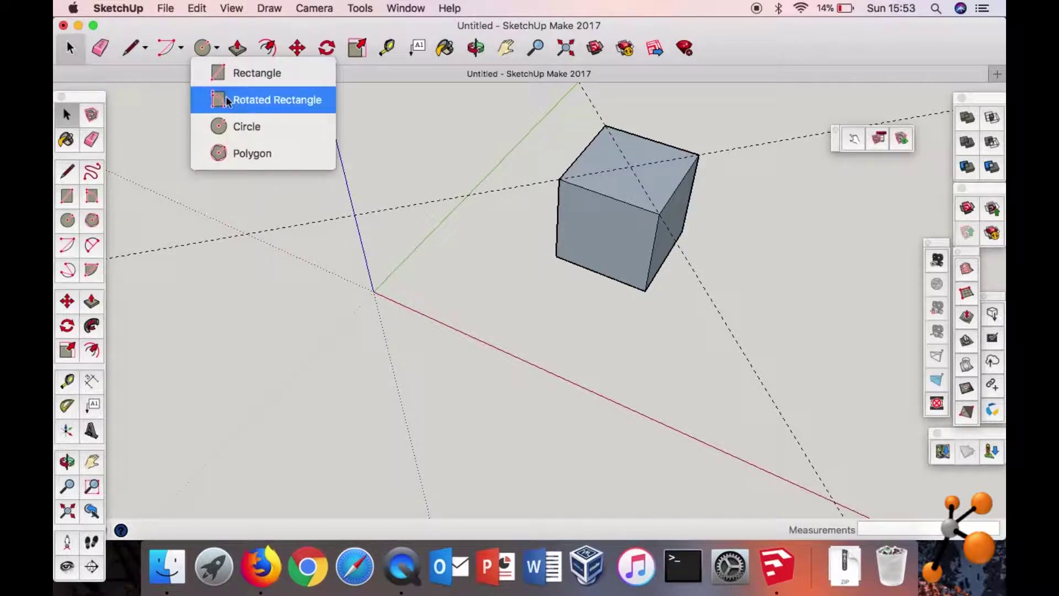
click(246, 126)
click(632, 164)
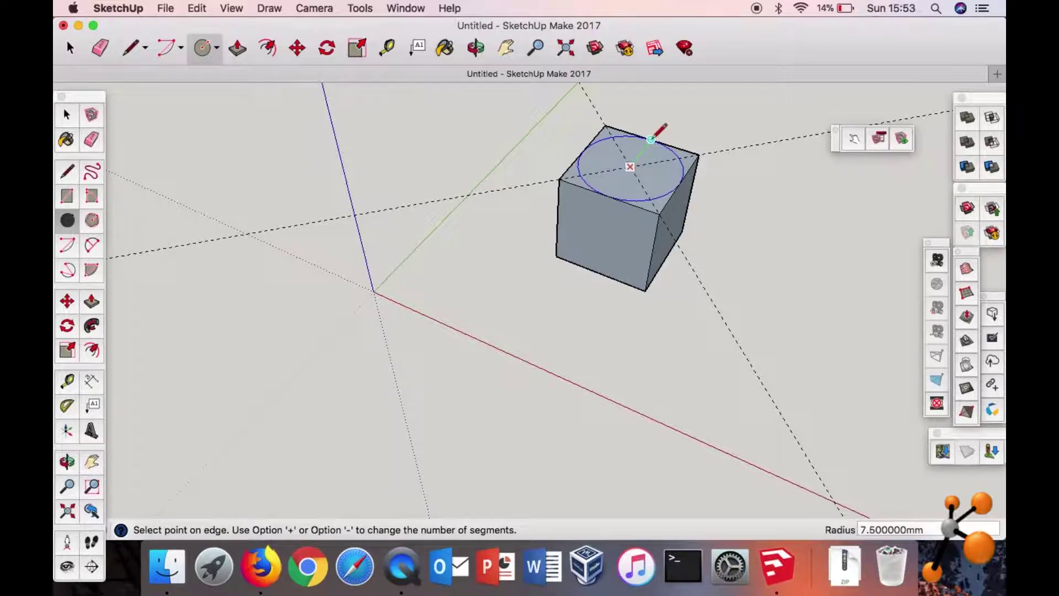
click(652, 138)
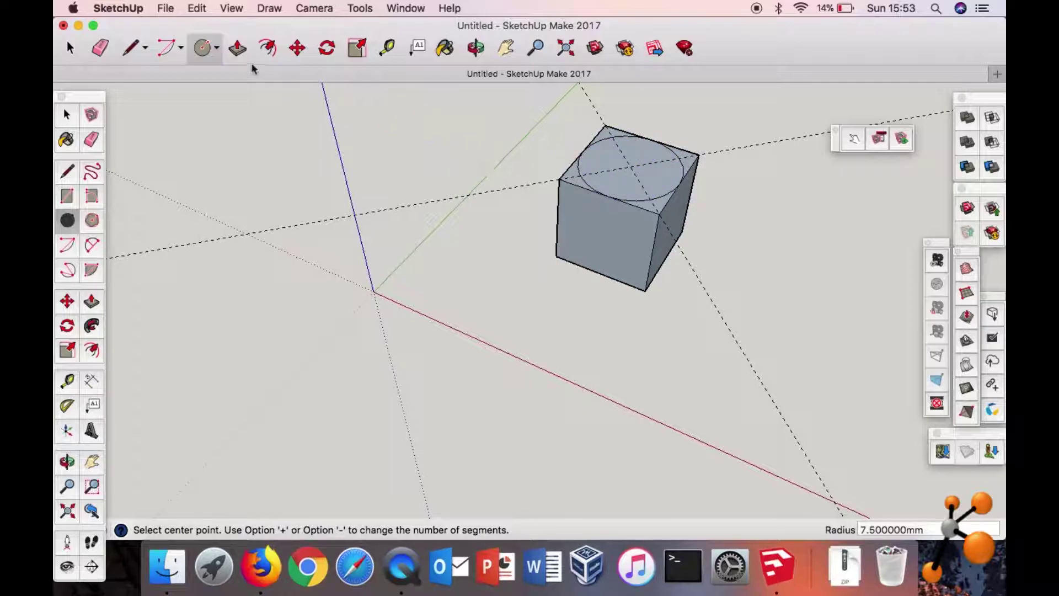
click(70, 48)
Select the circular face together with its edge on top of the cube.
middle_drag(668, 177, 758, 178)
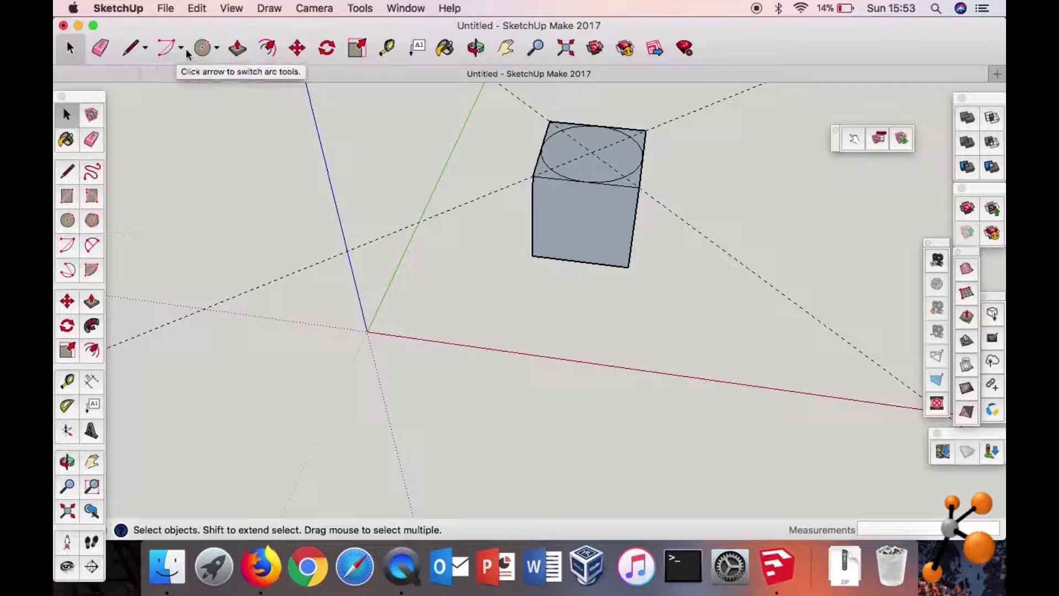
double_click(567, 148)
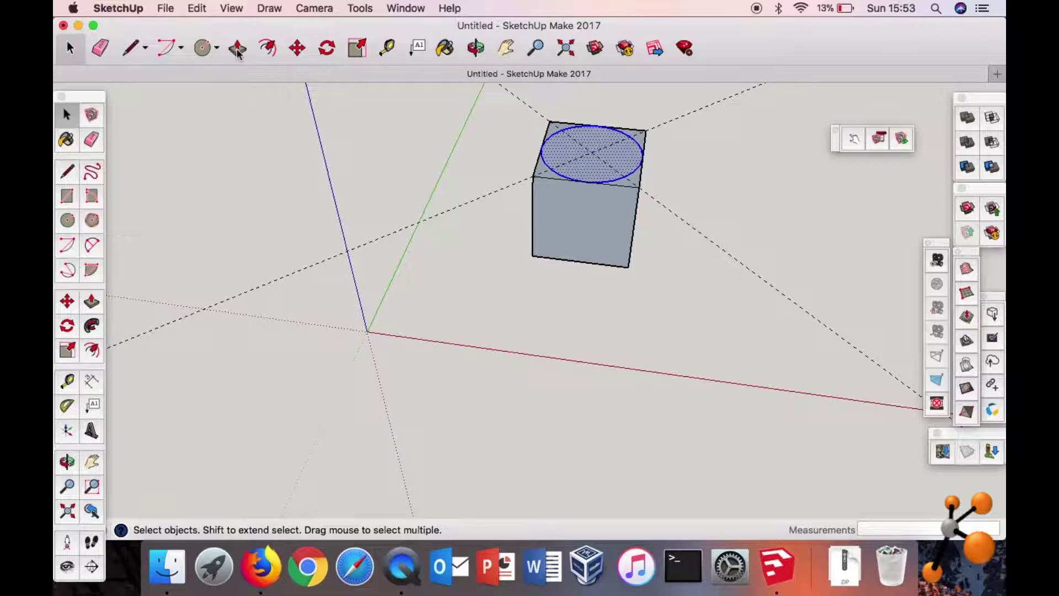
middle_drag(576, 226, 576, 190)
drag(580, 196, 553, 243)
key(space)
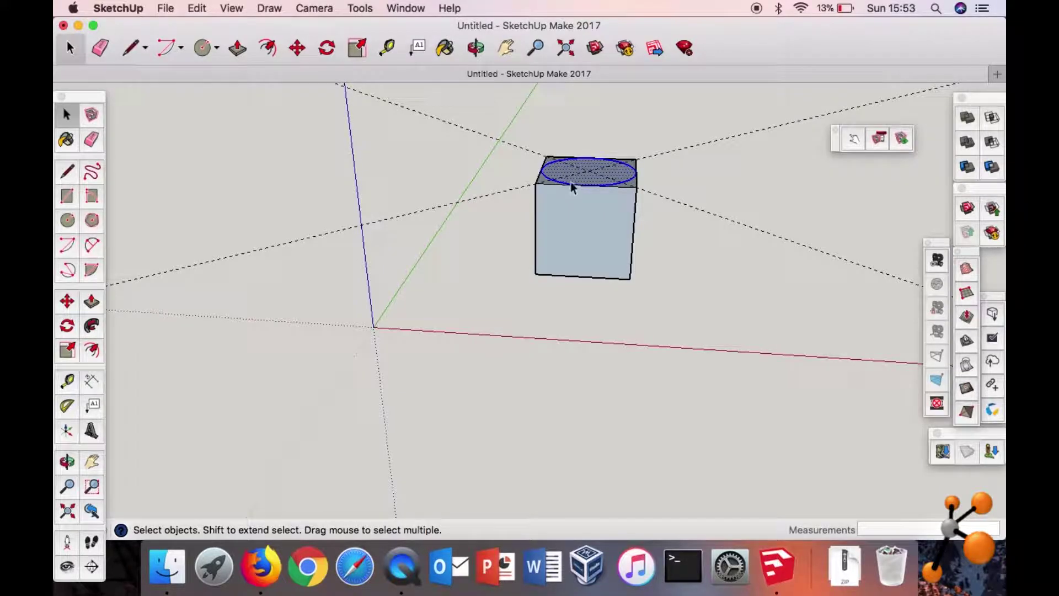
Place a guide point 5 mm up the blue axis from where the diagonal guide crosses it.
middle_drag(443, 159, 481, 142)
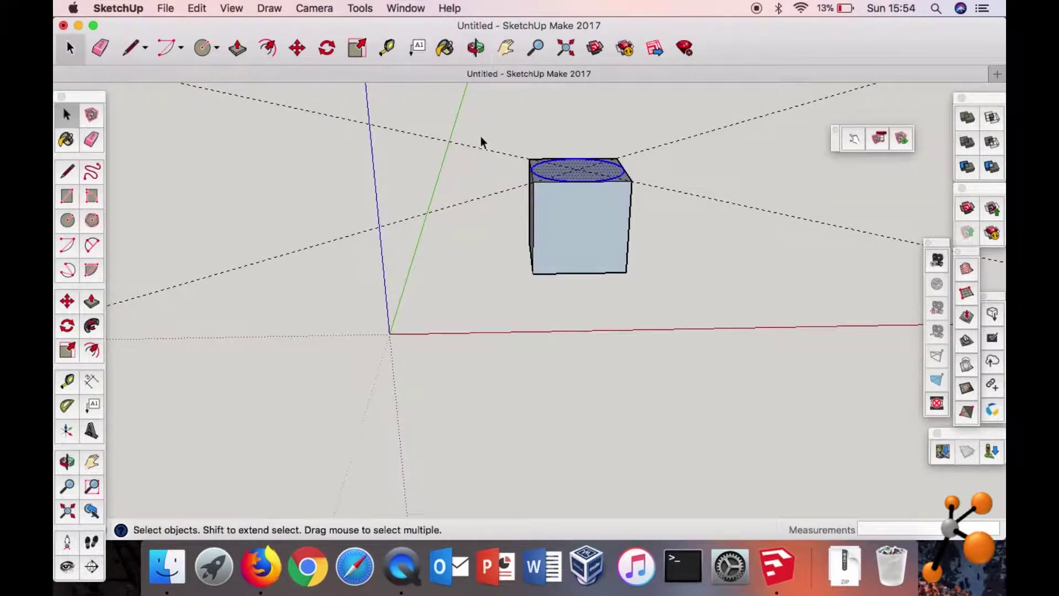
click(386, 50)
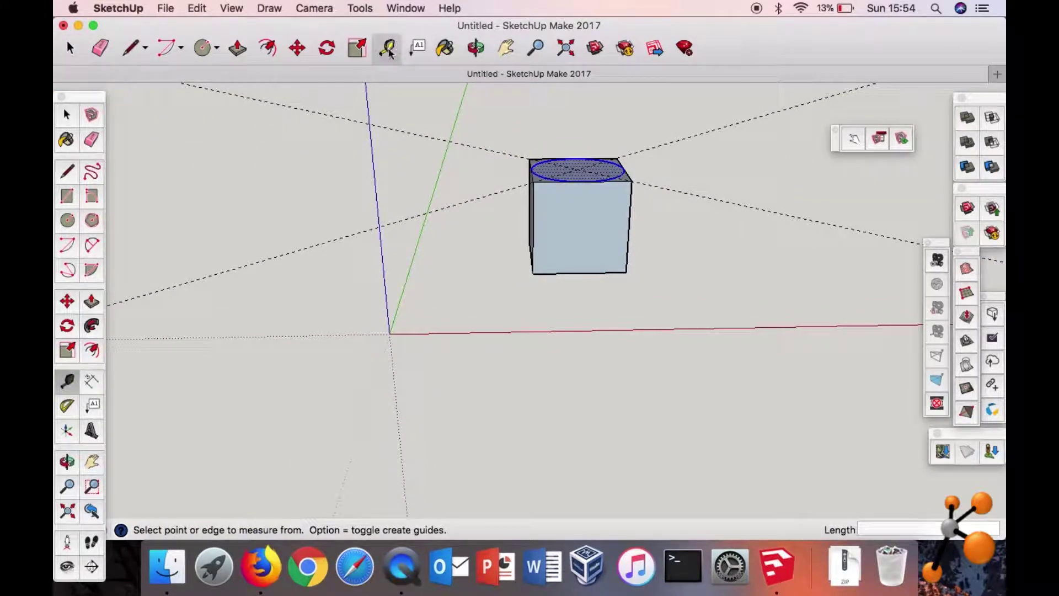
click(379, 226)
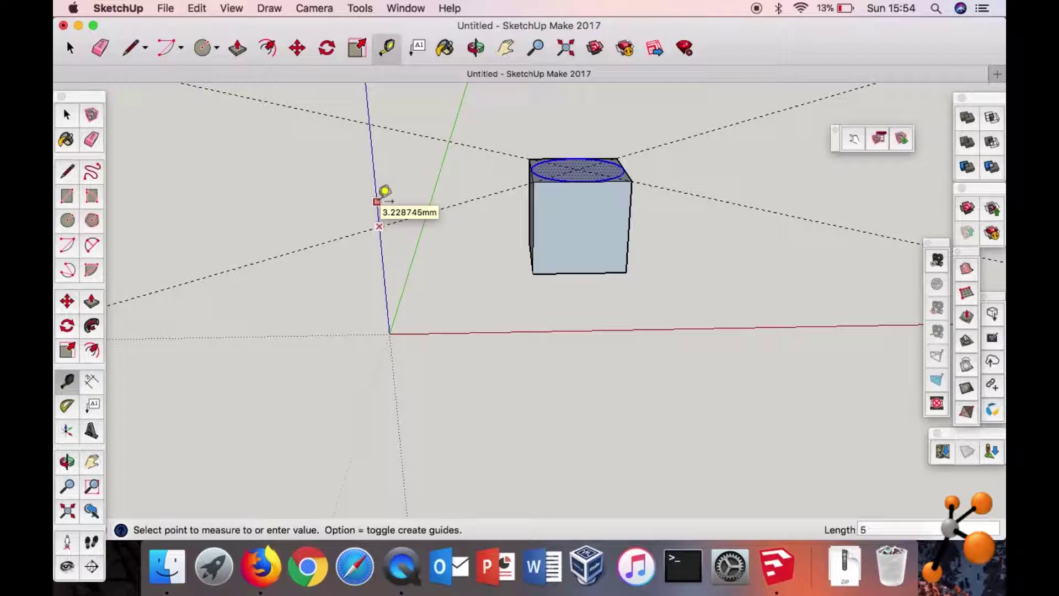
key(Return)
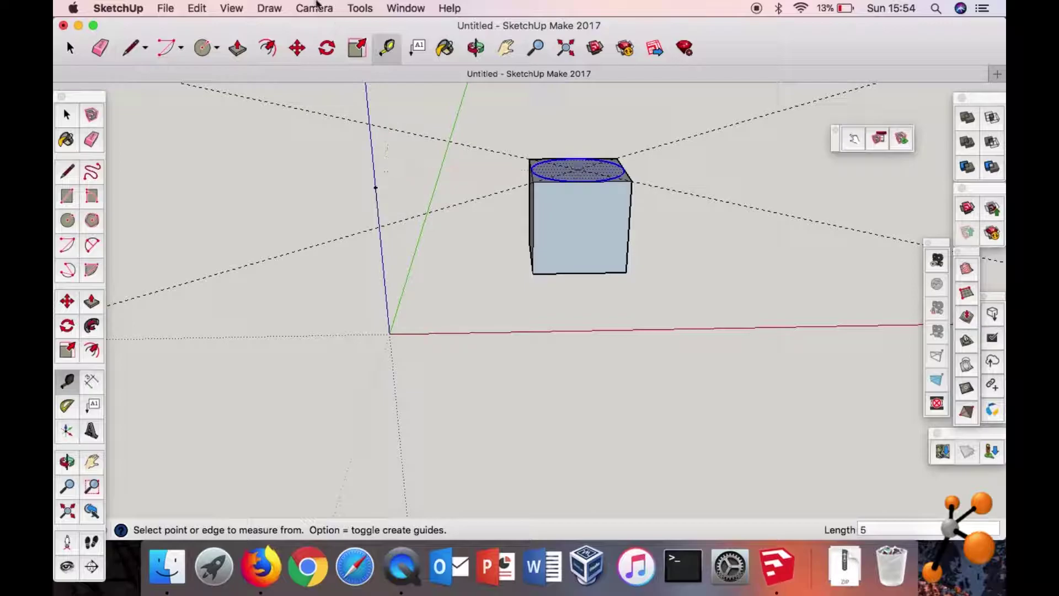
click(72, 50)
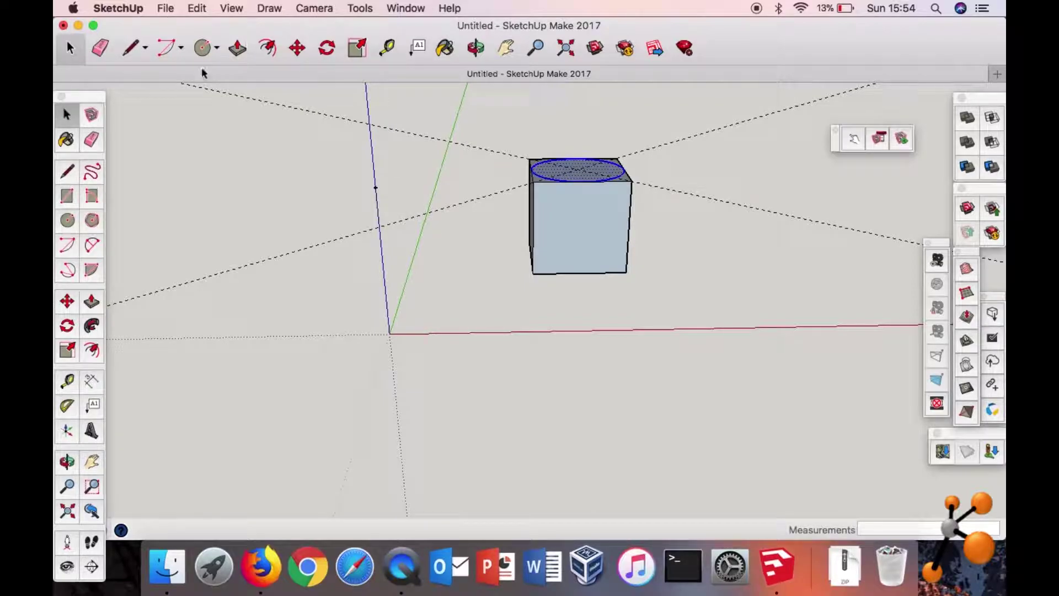
Push/Pull the circular face upward 5 mm into a cylinder, using the guide point on the blue axis as height reference.
middle_drag(597, 247, 678, 457)
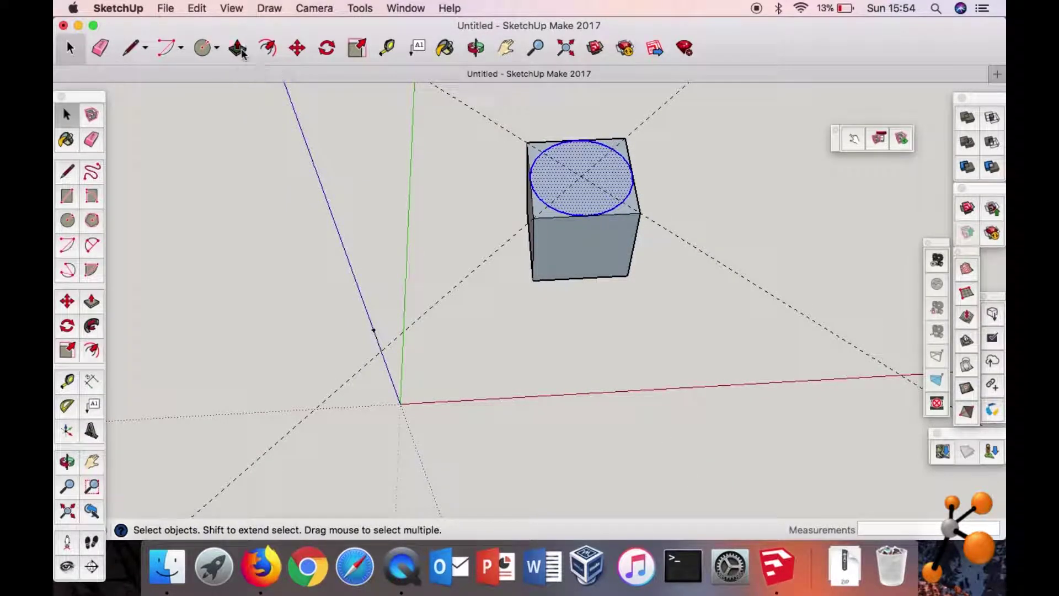
click(241, 52)
middle_drag(602, 217, 578, 83)
drag(590, 194, 374, 223)
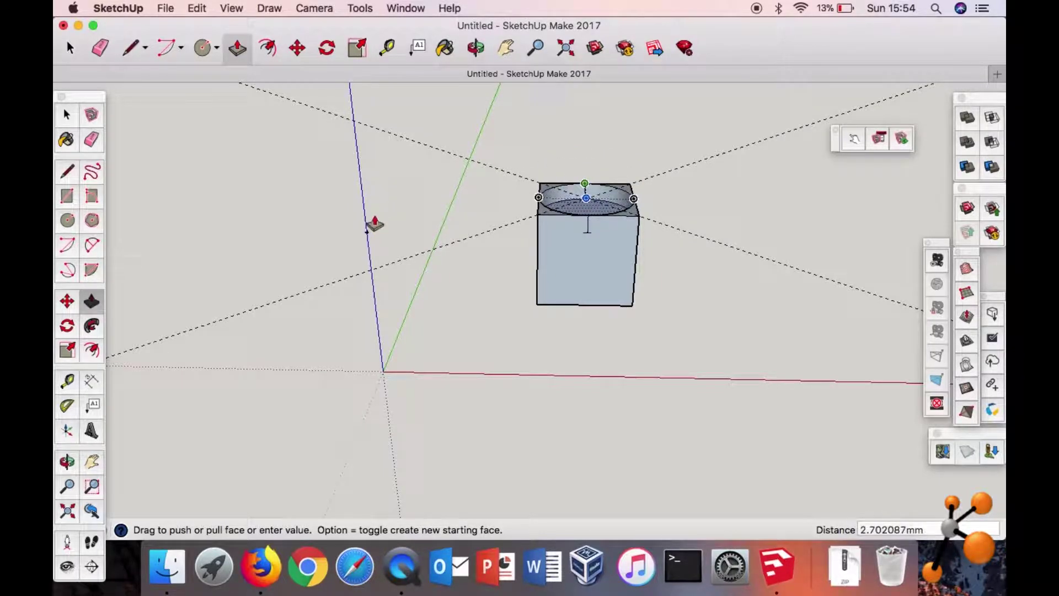
middle_drag(406, 182, 381, 59)
mouse_move(362, 186)
mouse_down()
mouse_move(515, 200)
mouse_move(369, 192)
mouse_up()
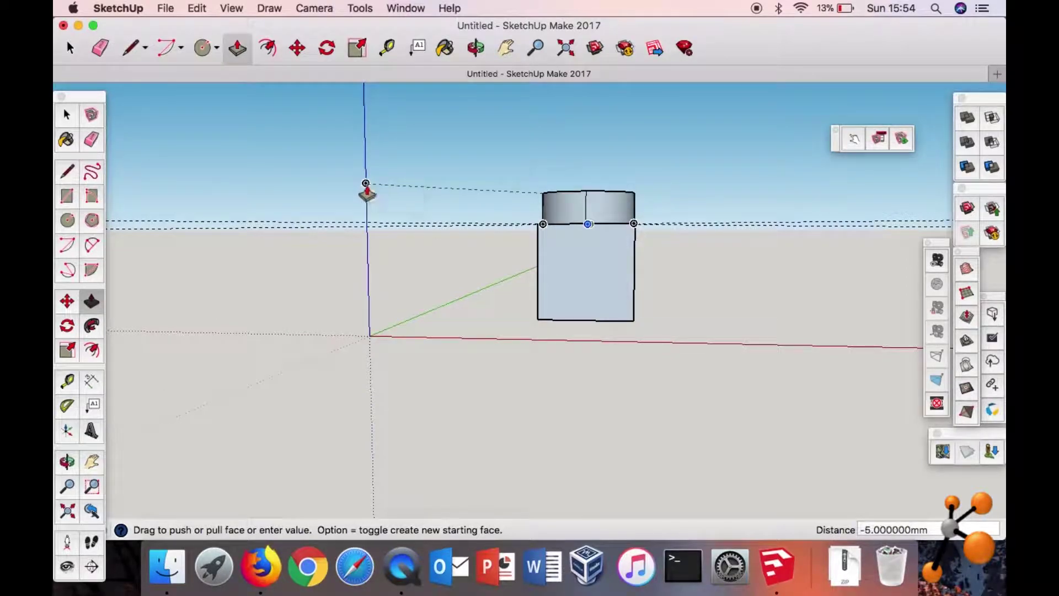
middle_drag(366, 184, 397, 326)
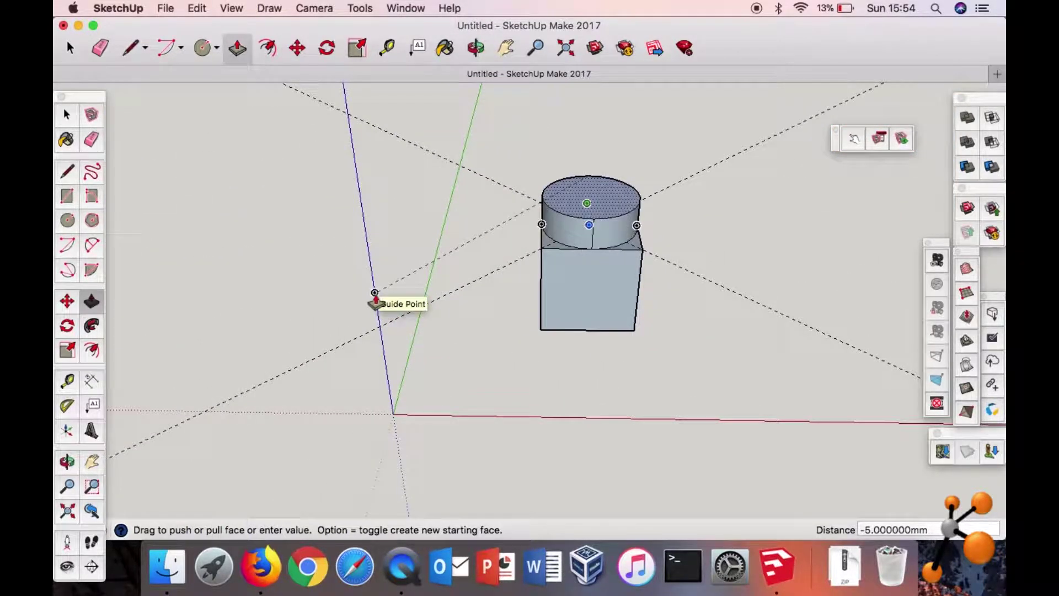
click(375, 299)
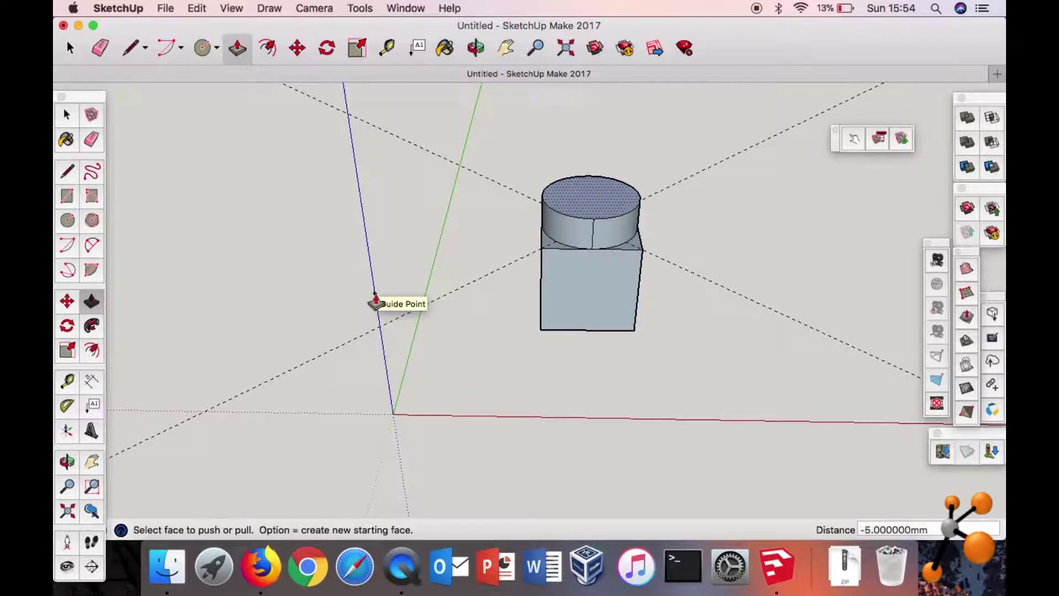
middle_drag(610, 320, 693, 378)
key(p)
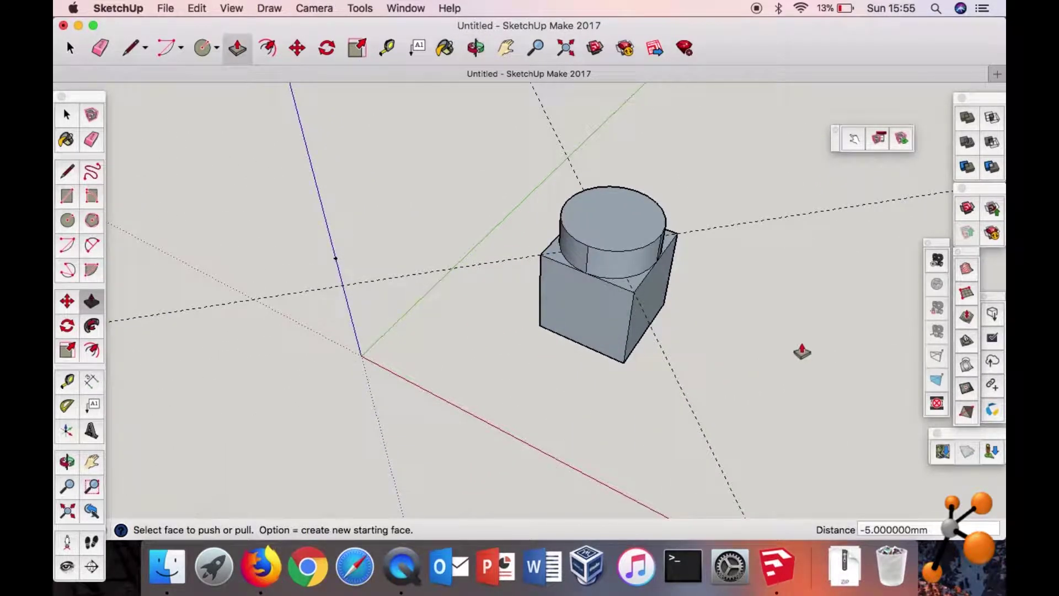
key(o)
drag(811, 336, 732, 347)
middle_drag(732, 347, 794, 258)
middle_drag(487, 288, 619, 330)
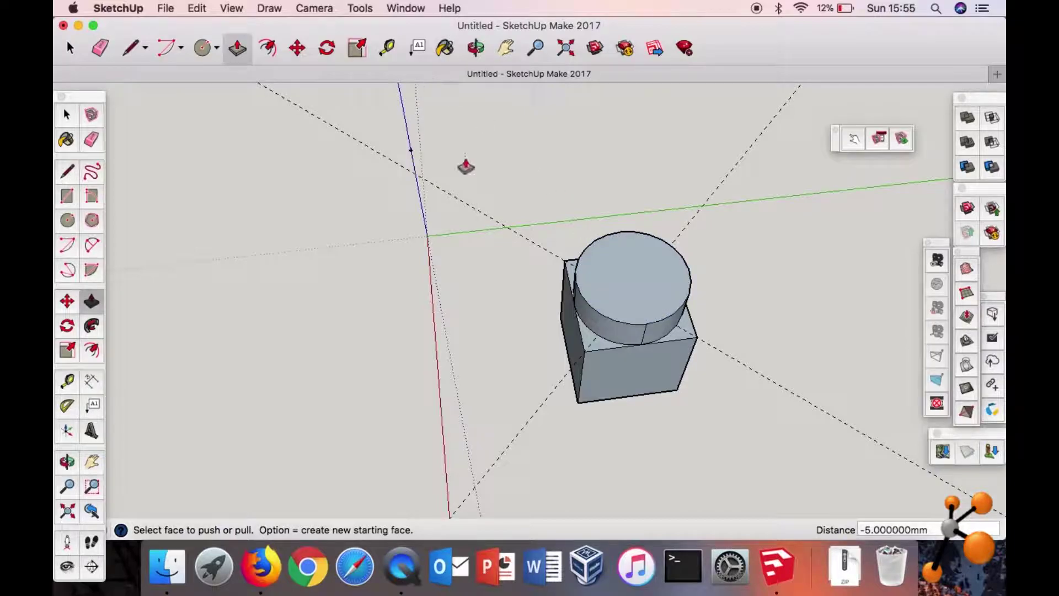
Start a 3D text with the letter Y and set its font height to 10 mm.
click(356, 9)
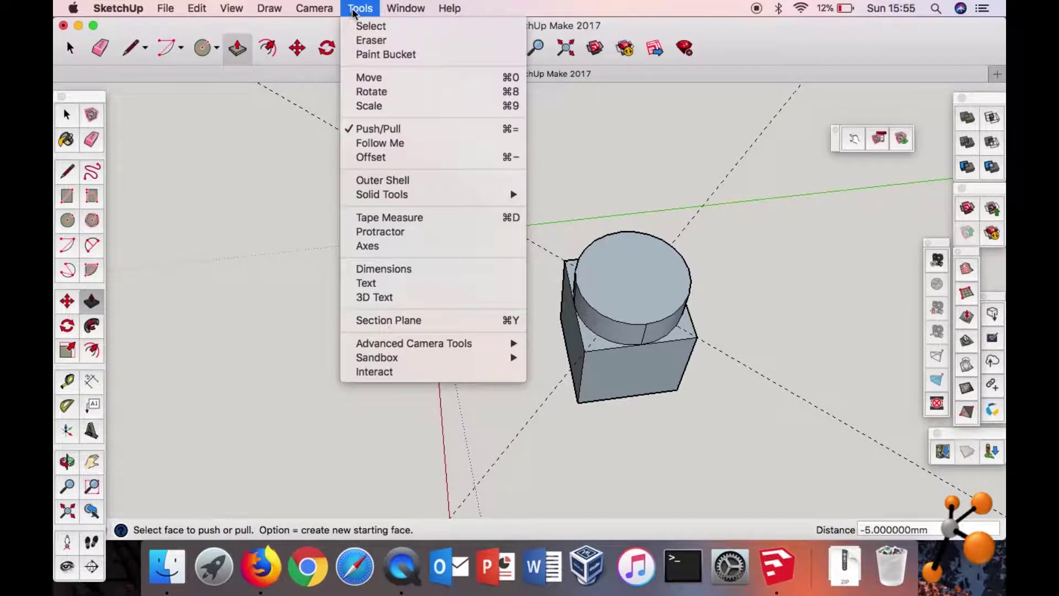
click(386, 296)
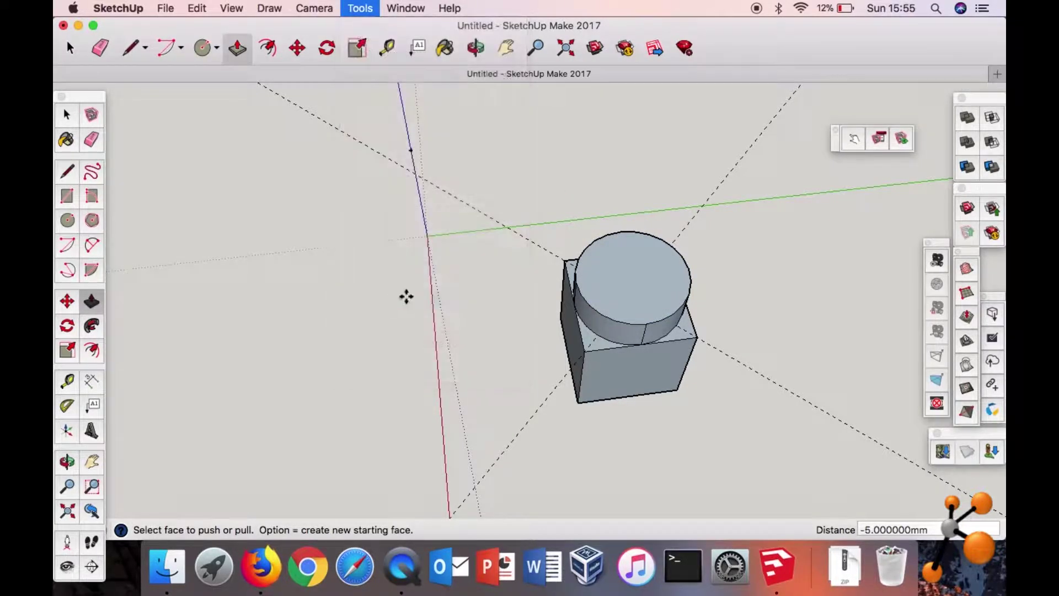
drag(517, 143, 440, 138)
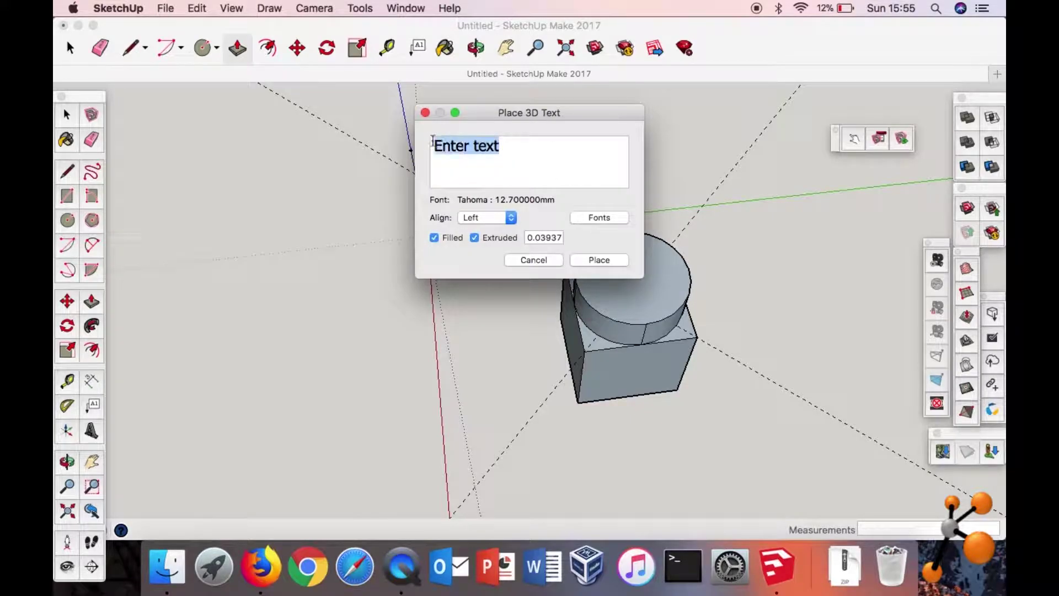
text(Y)
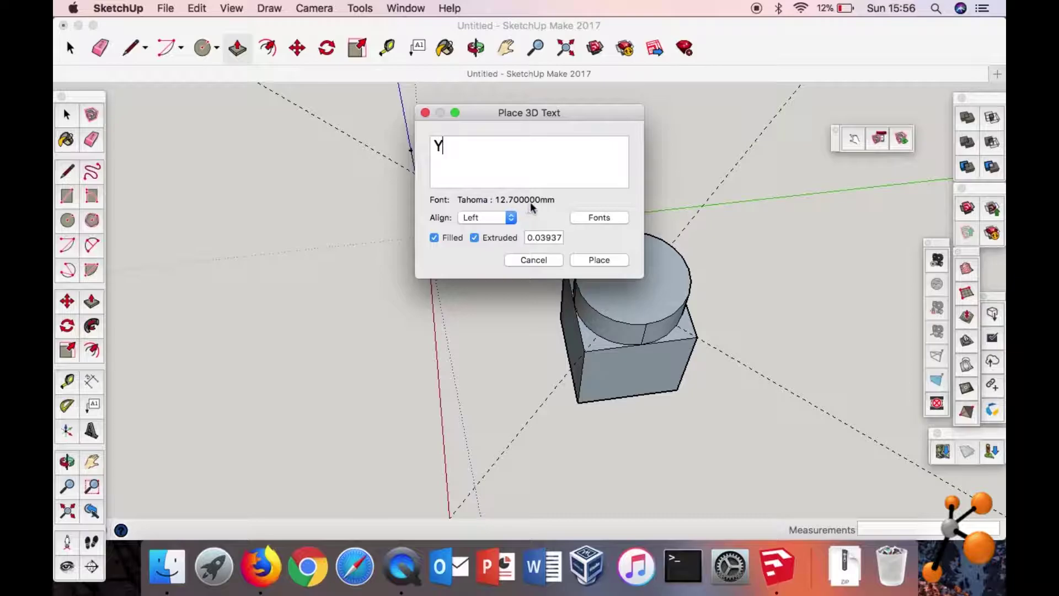
click(600, 217)
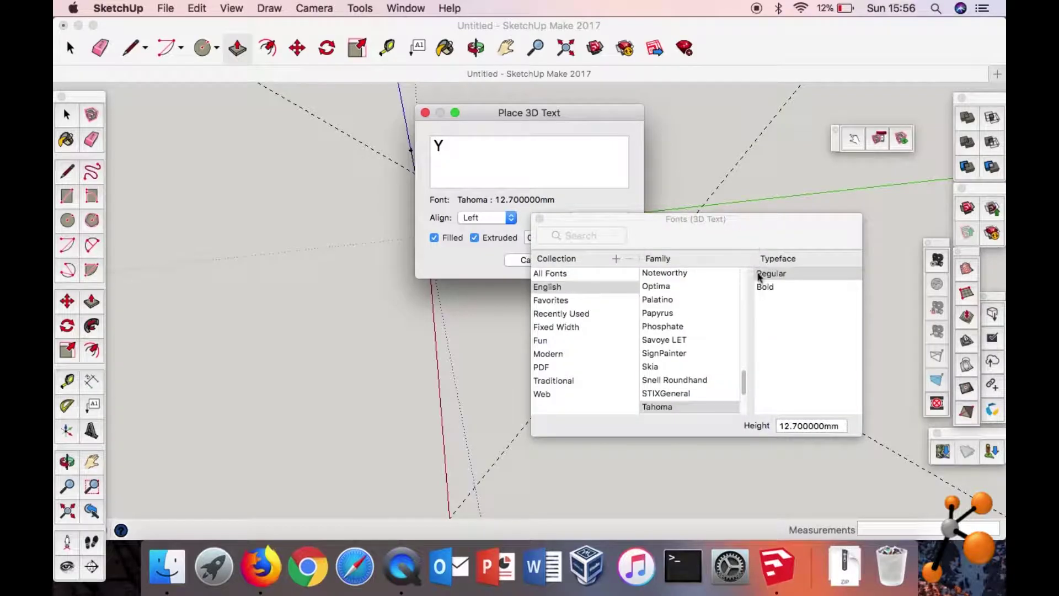
click(841, 427)
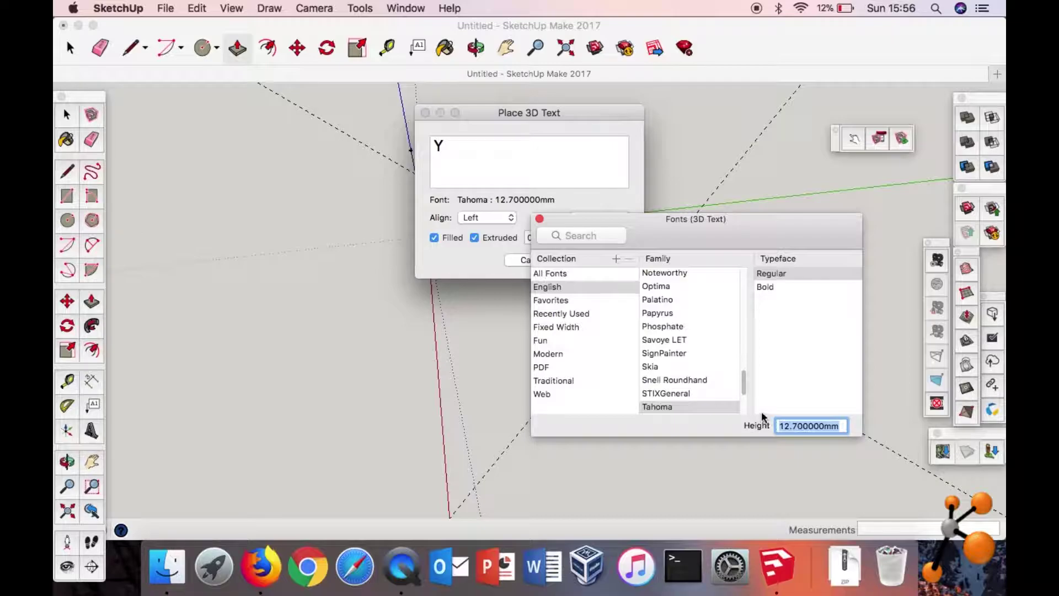
text(10)
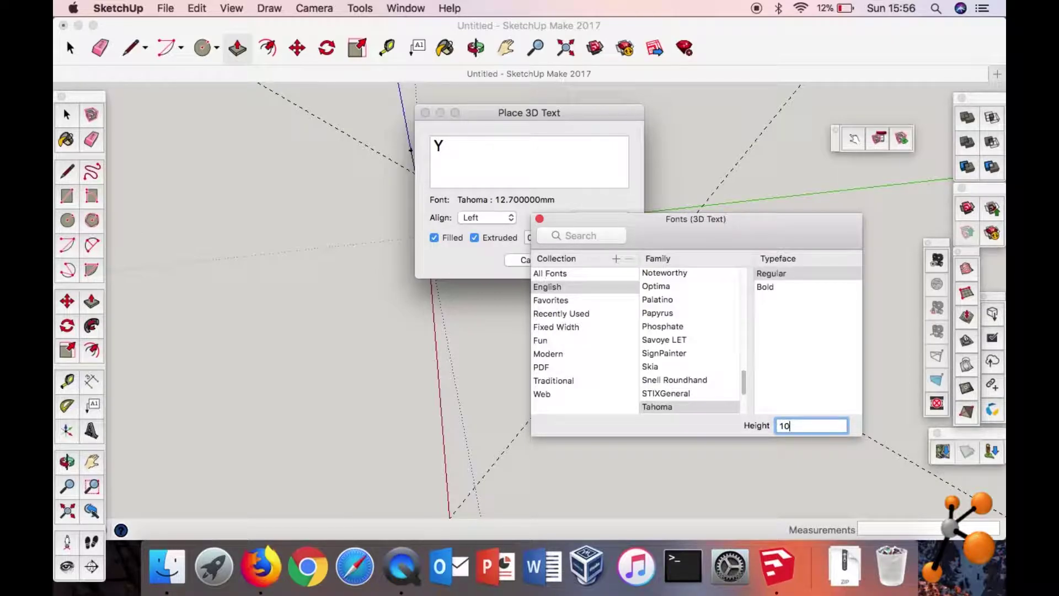
key(Return)
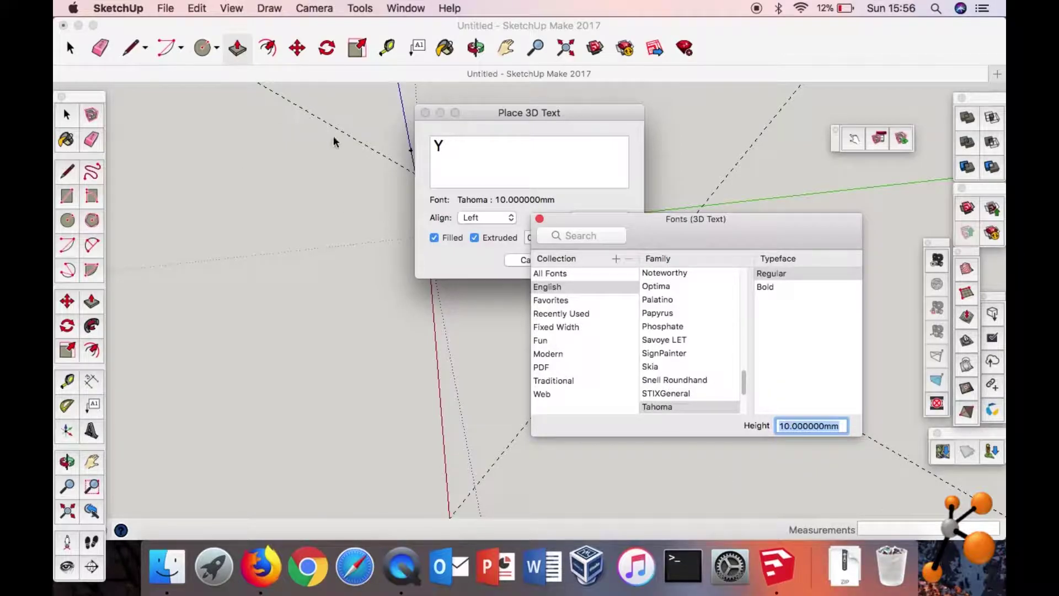
click(540, 219)
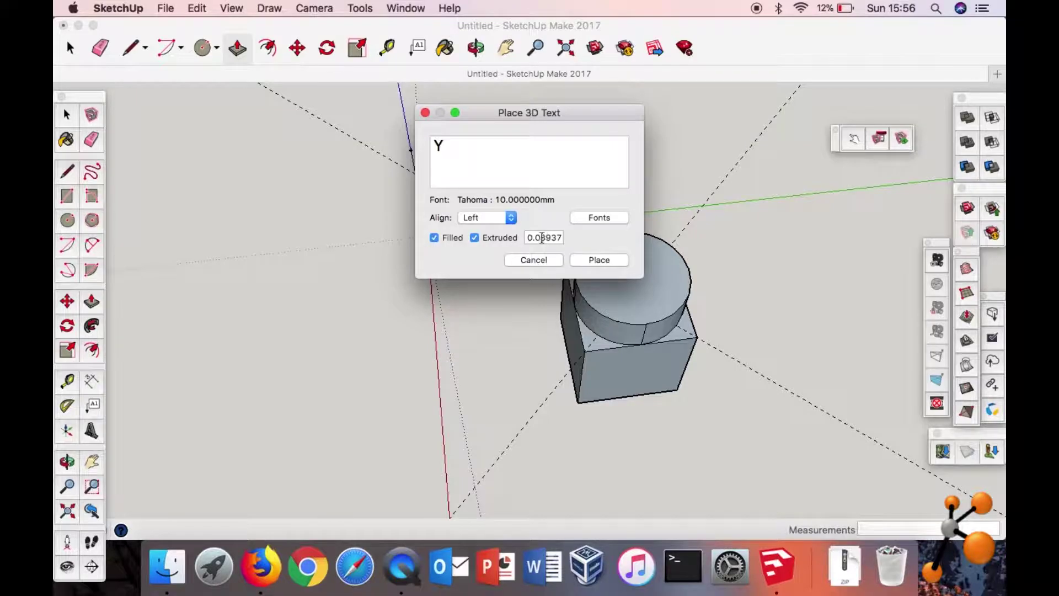
Set the extrusion depth of the 3D text and place the Y centred on the cube's far side face along the green axis.
double_click(549, 239)
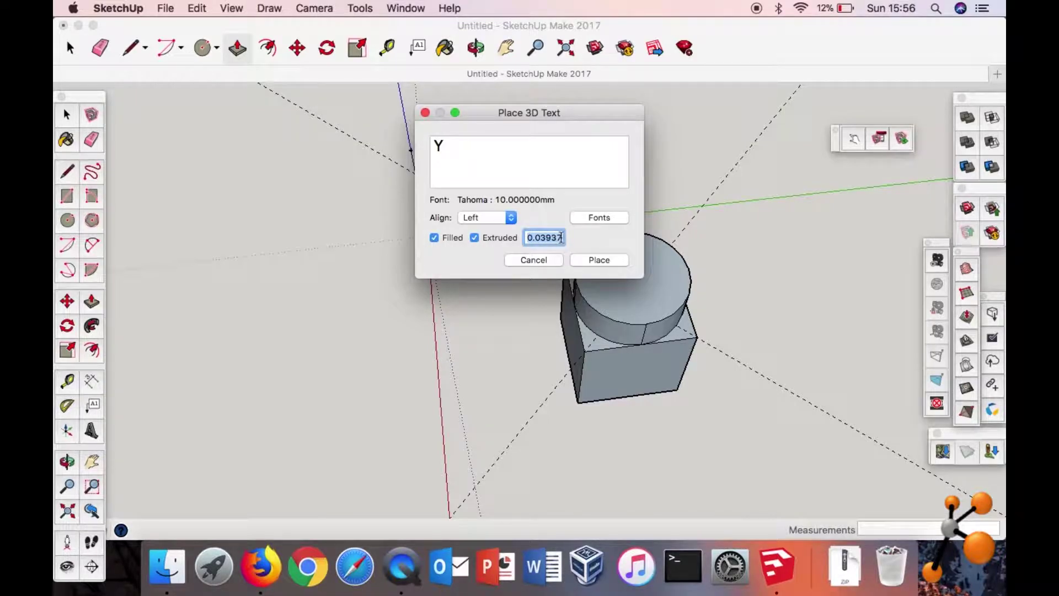
text(20mm)
click(599, 259)
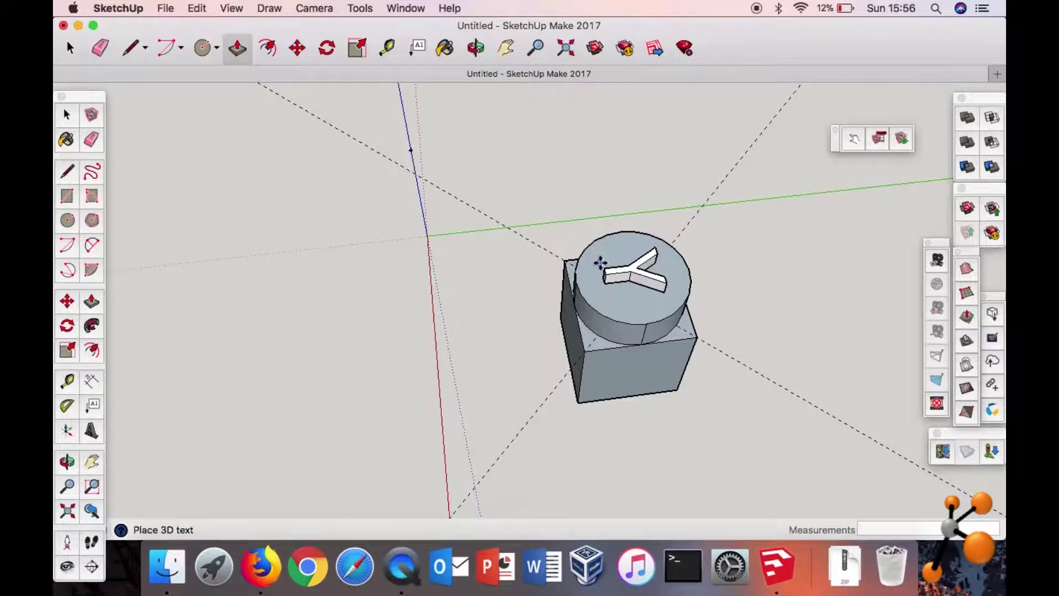
middle_drag(601, 262, 568, 414)
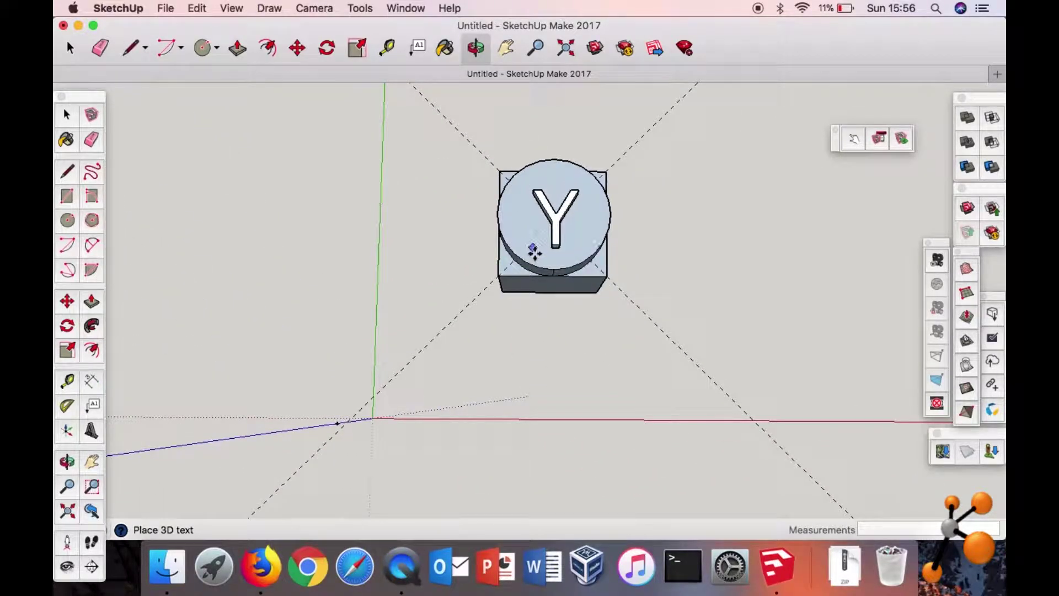
middle_drag(525, 264, 519, 301)
middle_drag(586, 319, 710, 303)
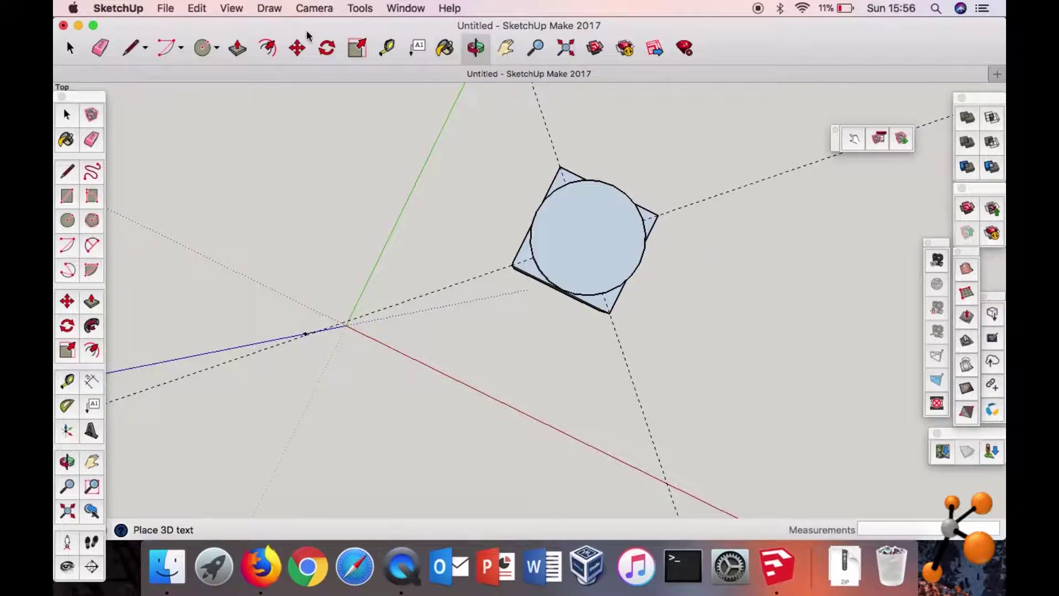
middle_drag(573, 343, 695, 300)
middle_drag(485, 411, 236, 390)
middle_drag(550, 390, 442, 414)
middle_drag(683, 290, 127, 437)
mouse_move(732, 453)
middle_down()
mouse_move(496, 283)
mouse_move(710, 449)
mouse_move(669, 425)
mouse_move(728, 454)
mouse_move(716, 461)
middle_up()
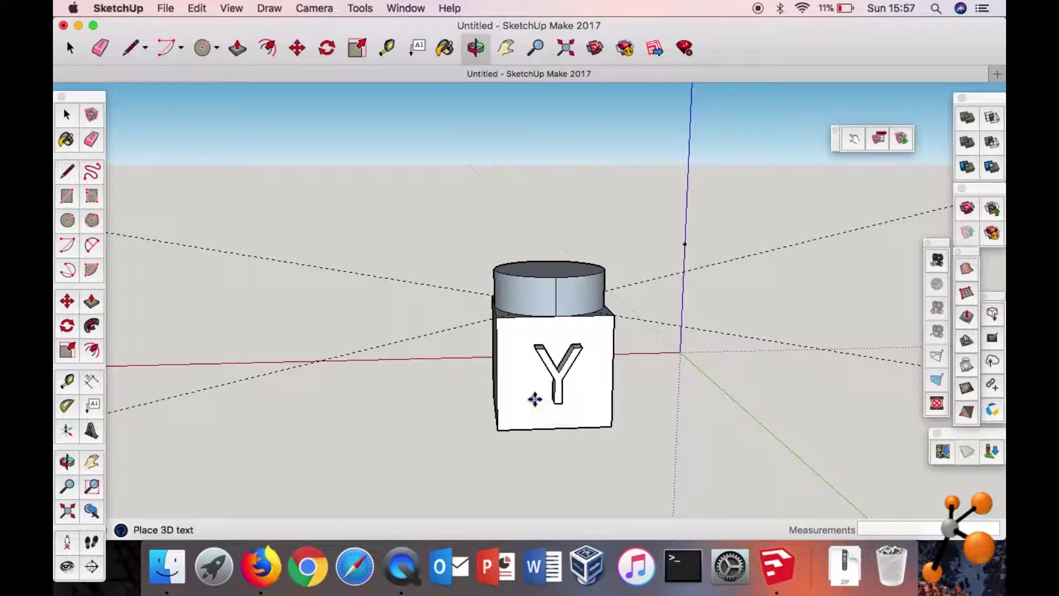
click(535, 399)
Undo the last placement of the 3D text Y on the cube's side face.
middle_drag(747, 384, 421, 428)
middle_drag(627, 384, 644, 412)
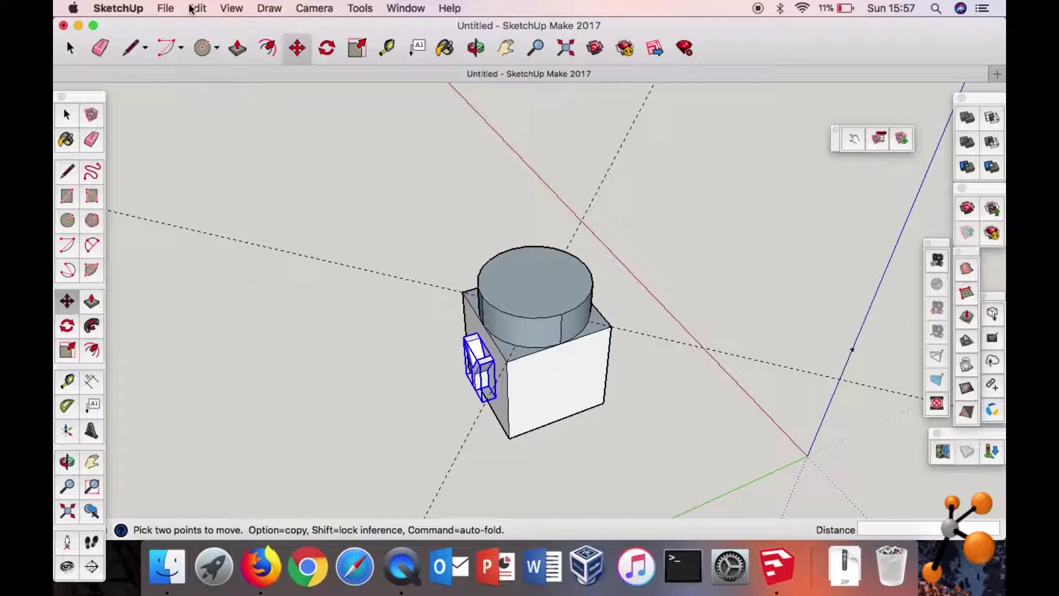
click(348, 10)
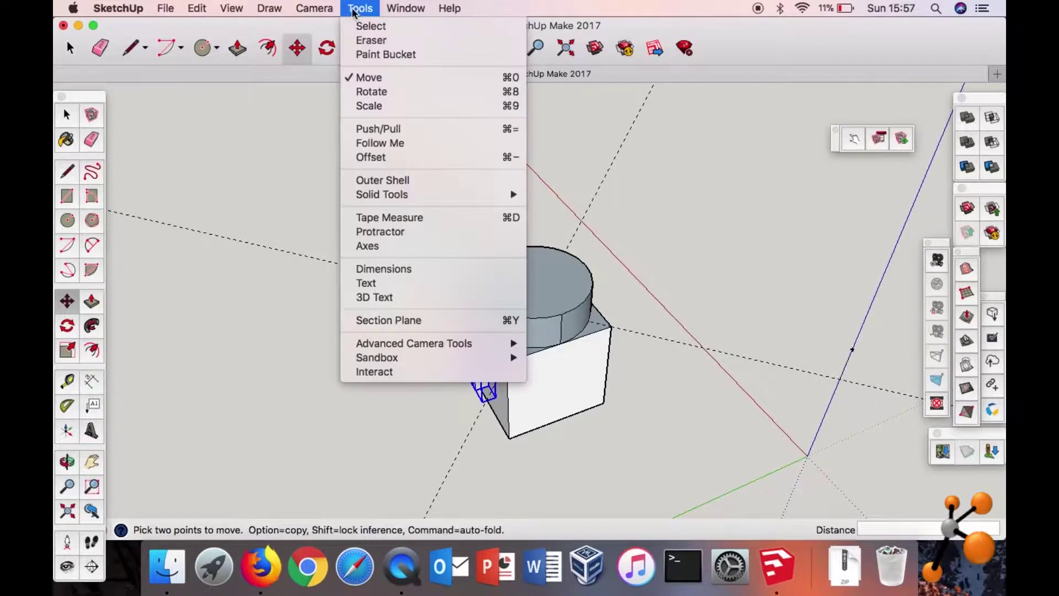
click(381, 248)
middle_drag(420, 261, 394, 168)
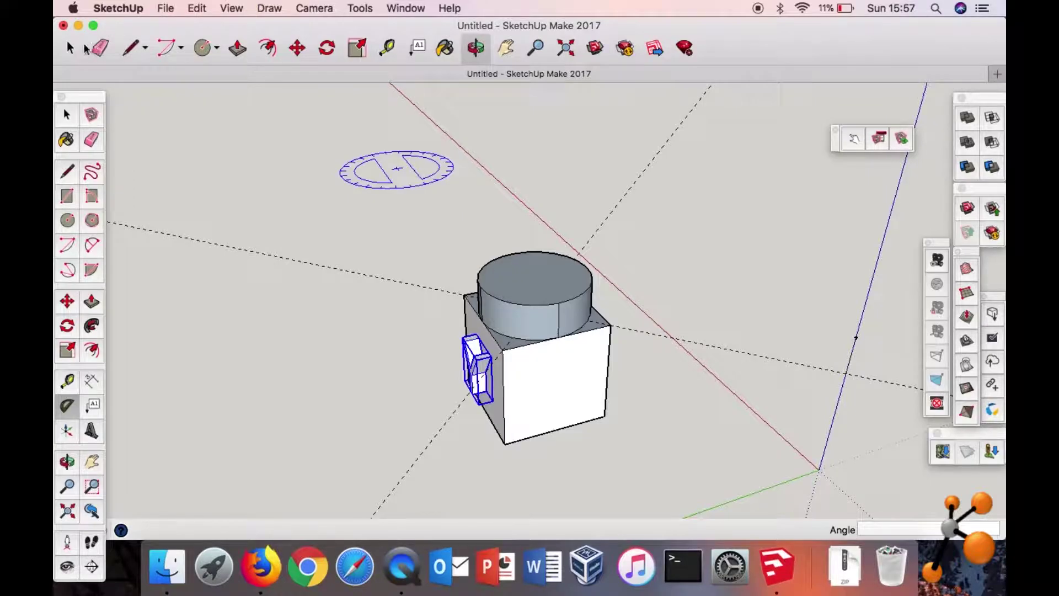
click(196, 9)
click(212, 28)
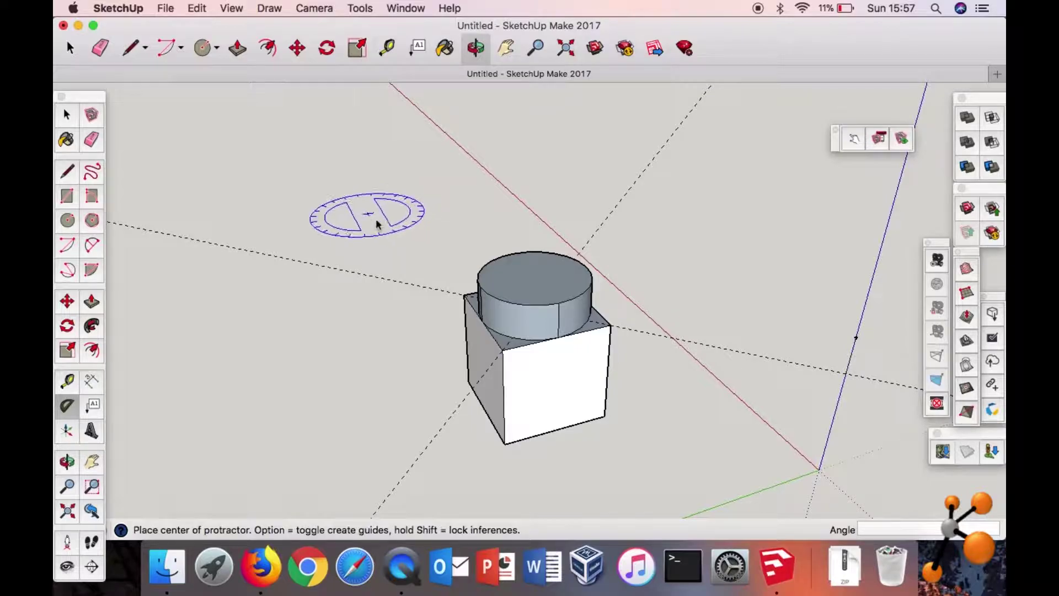
Redo the placement of the 3D text Y.
click(70, 48)
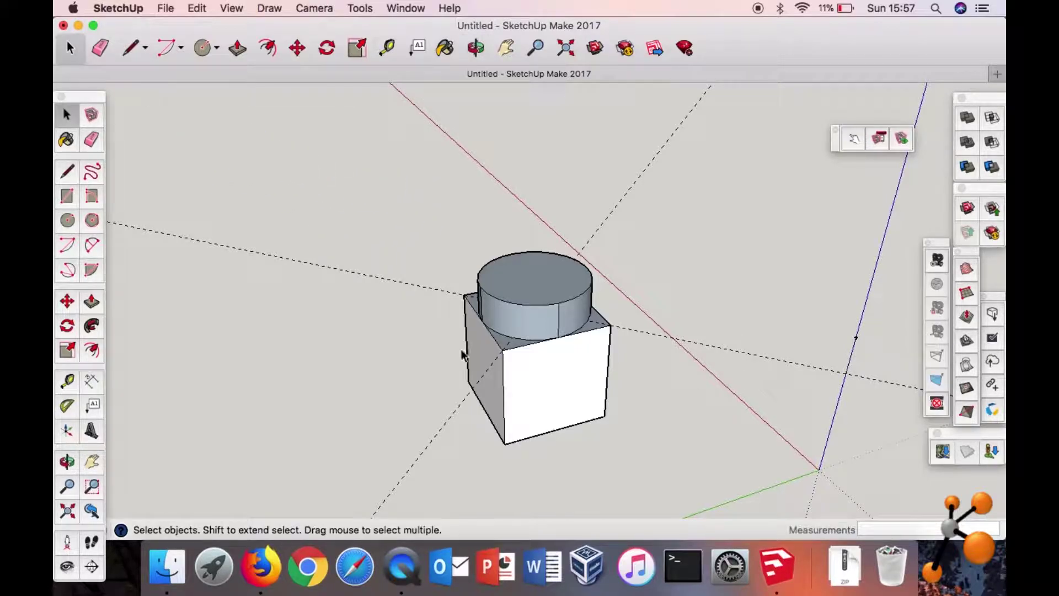
middle_drag(465, 356, 536, 312)
click(197, 8)
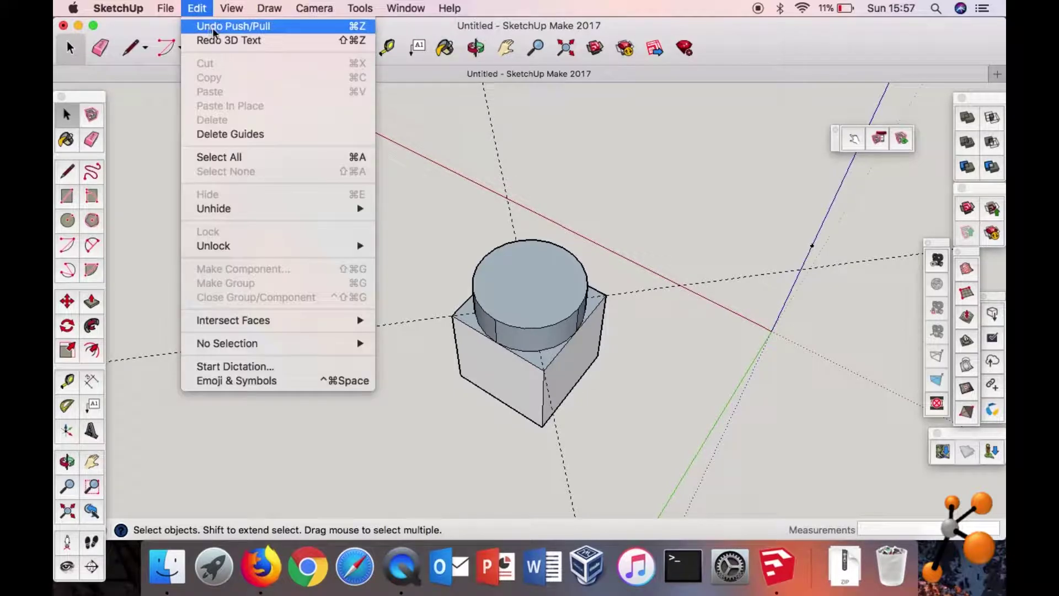
click(223, 40)
Create a 3D text Z with the current 10 mm font and extrusion depth, centred on the cylinder's top face.
middle_drag(620, 313, 497, 353)
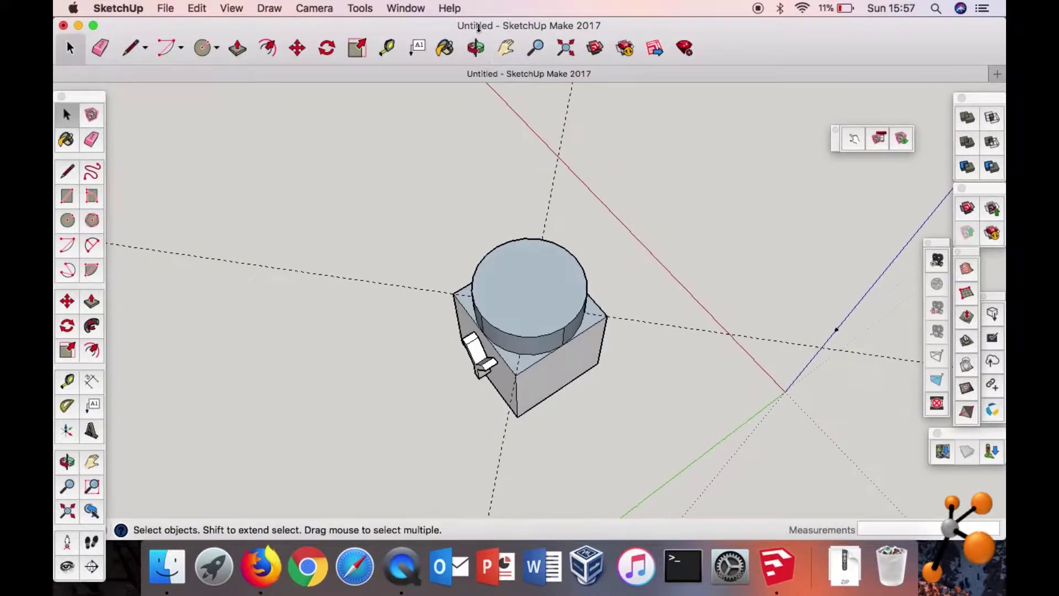
click(355, 8)
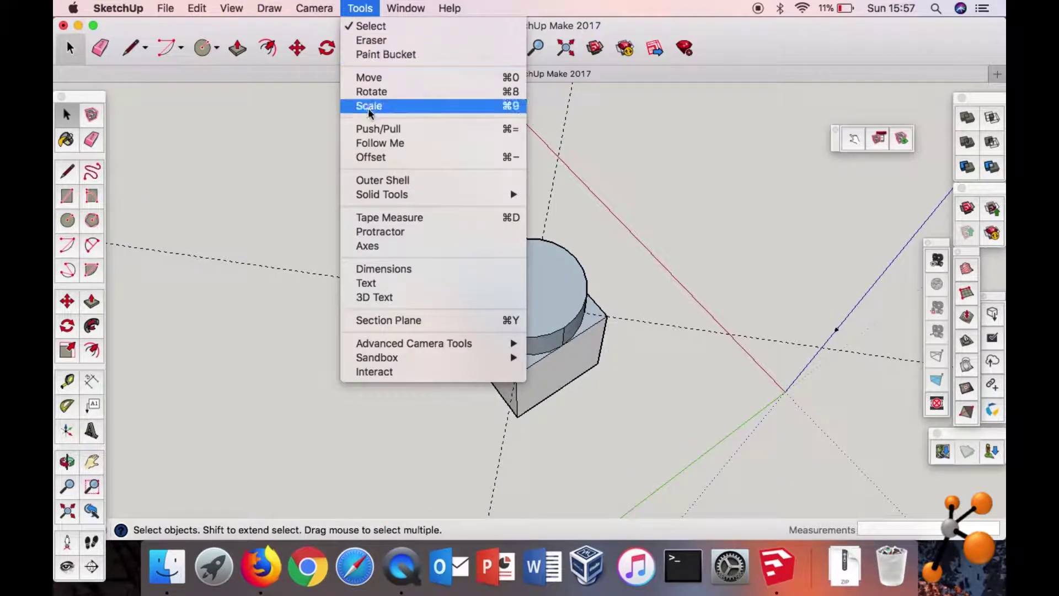
click(418, 297)
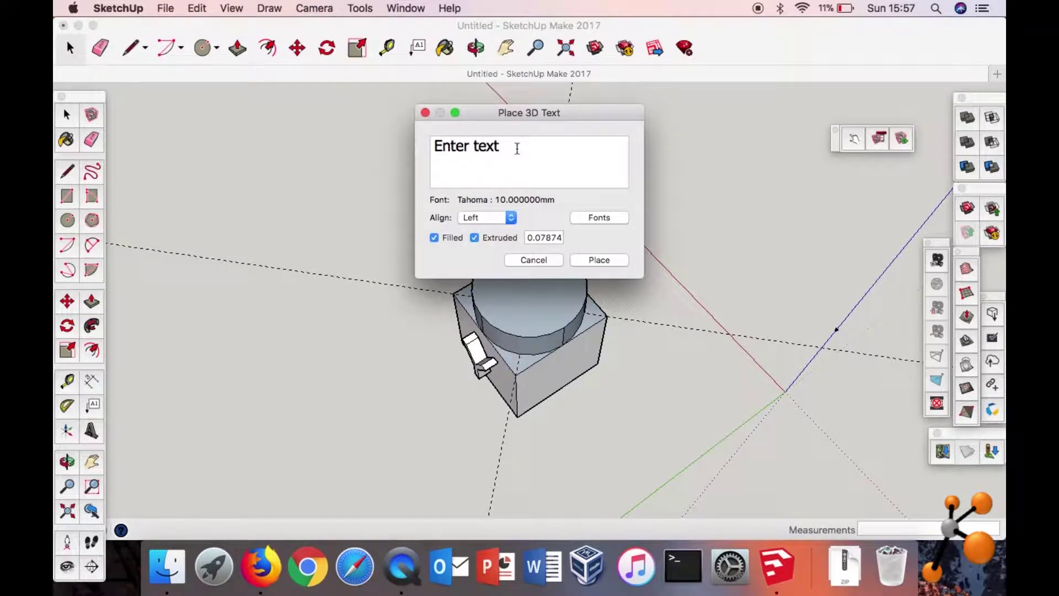
drag(517, 148, 435, 136)
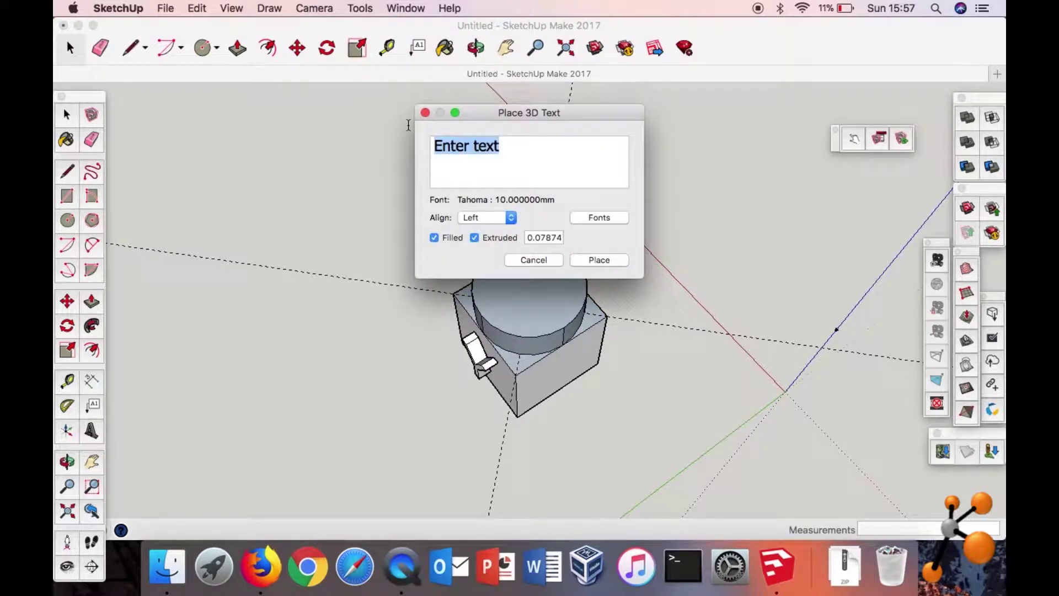
text(Z)
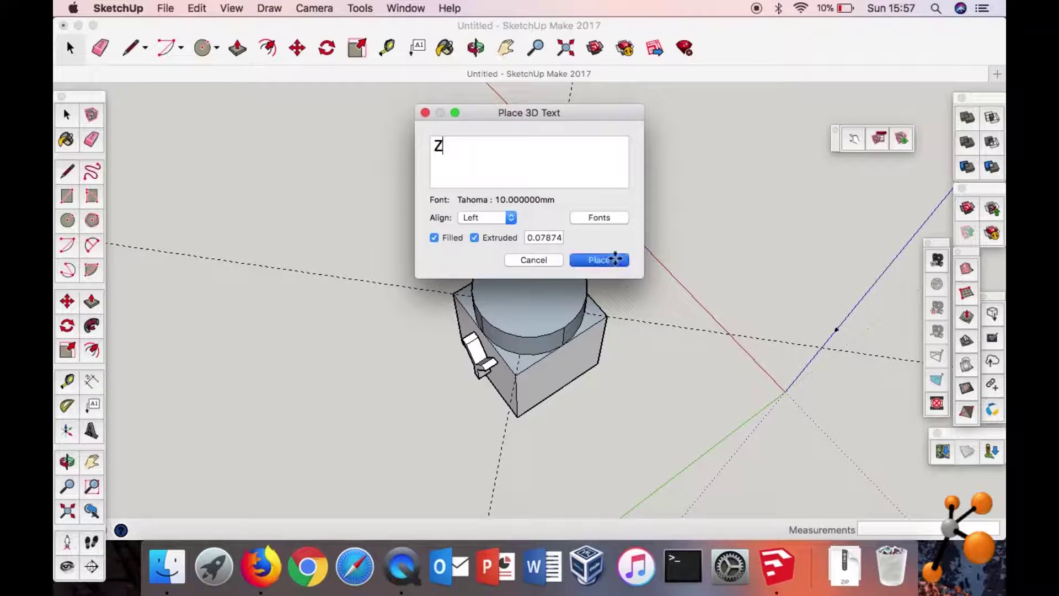
click(598, 260)
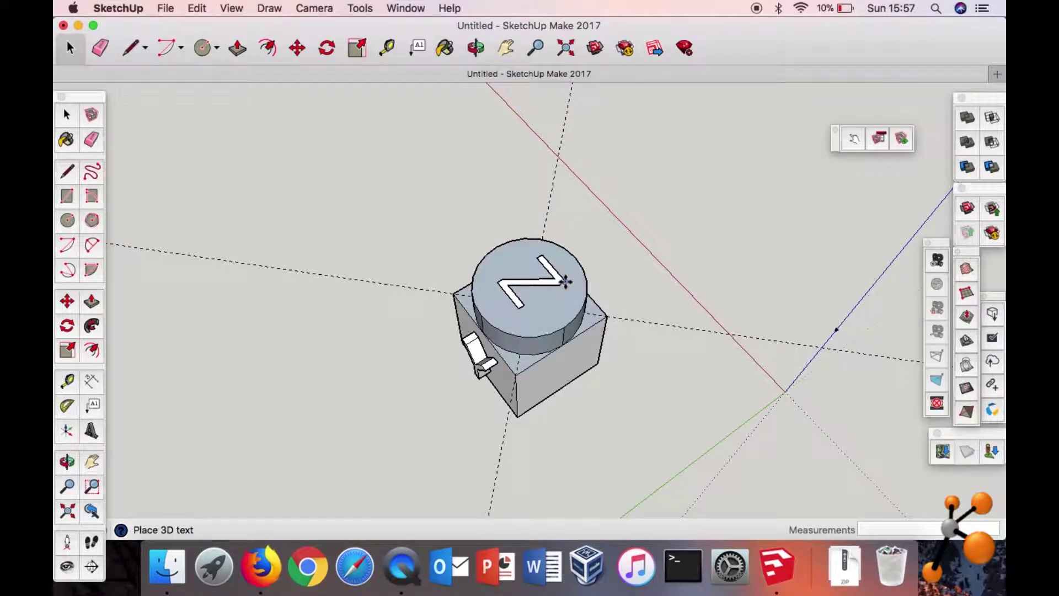
click(566, 281)
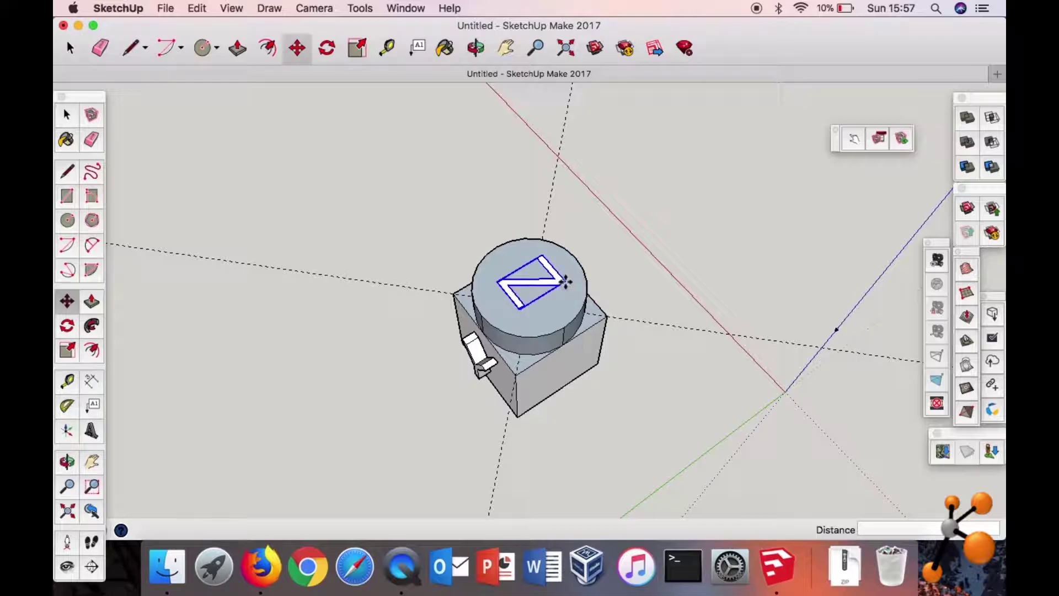
Delete the Z text from the cylinder's top face.
middle_drag(634, 292, 550, 272)
key(q)
key(m)
click(70, 48)
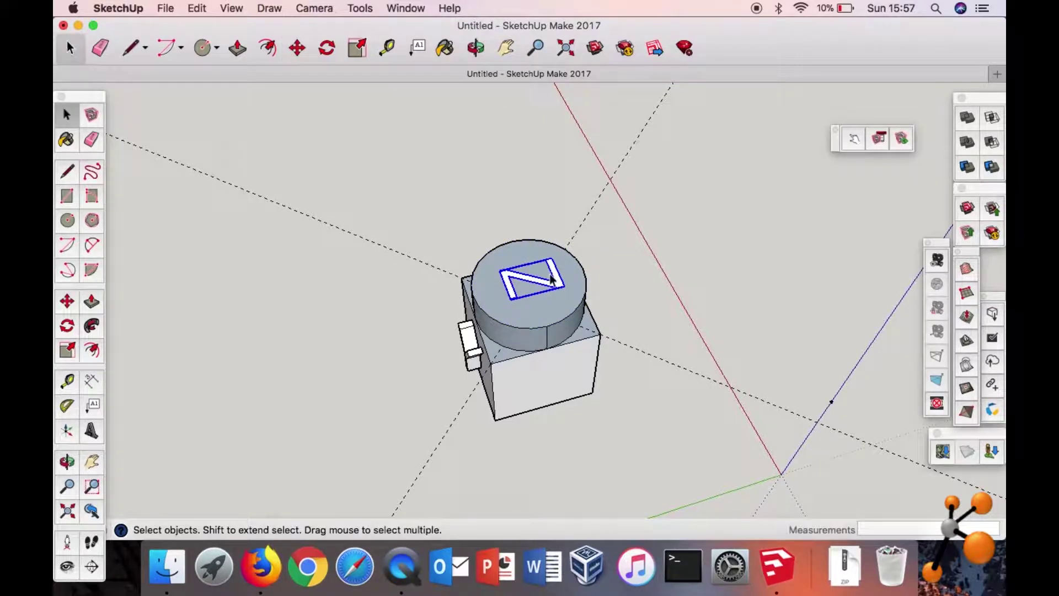
key(Delete)
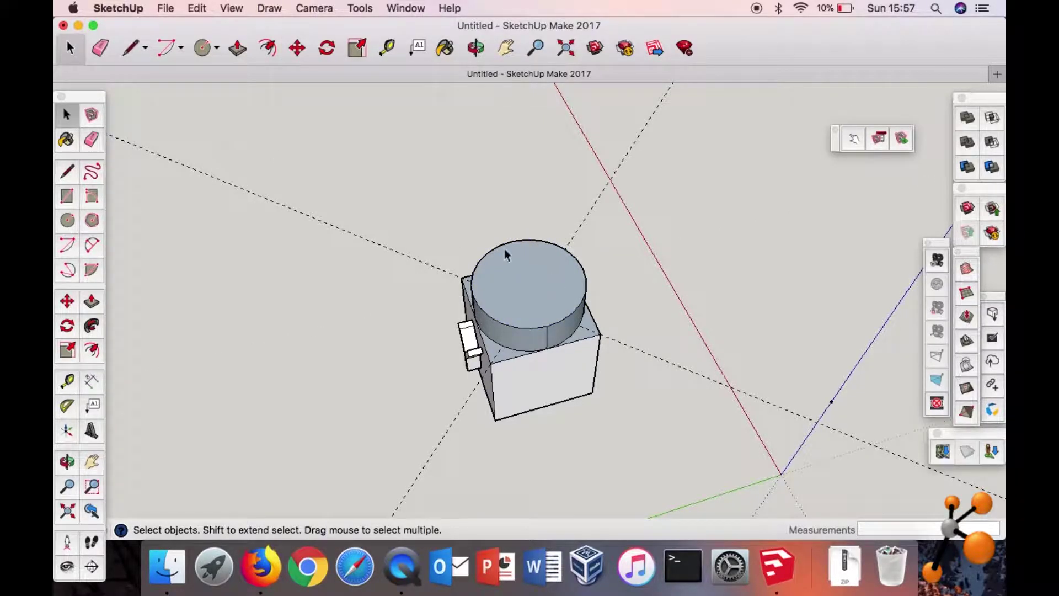
Create a 3D text Z with a 3 mm extrusion and place it centred on the cylinder's top face.
click(361, 8)
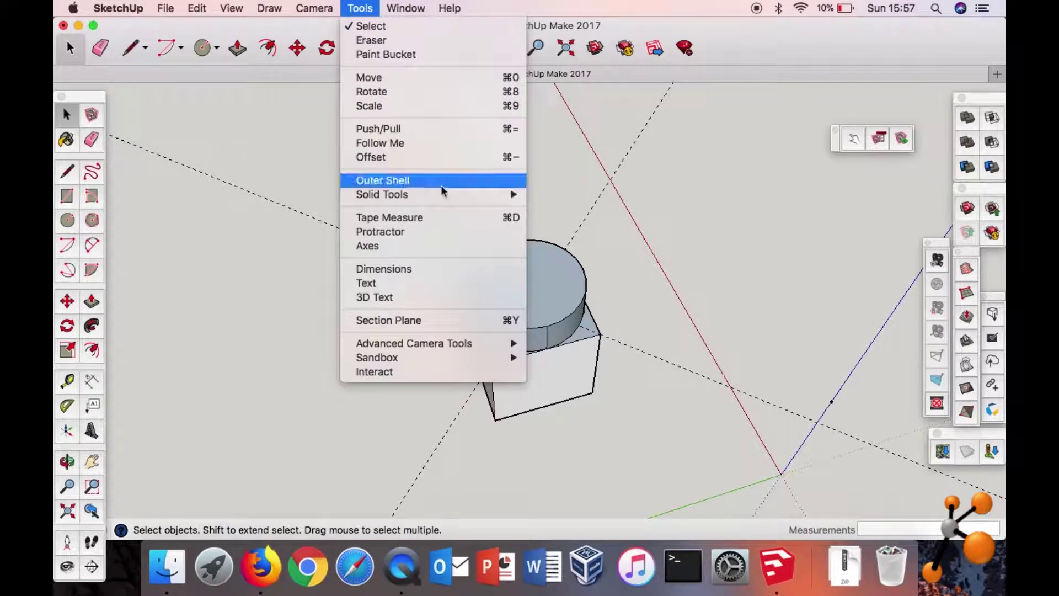
click(496, 298)
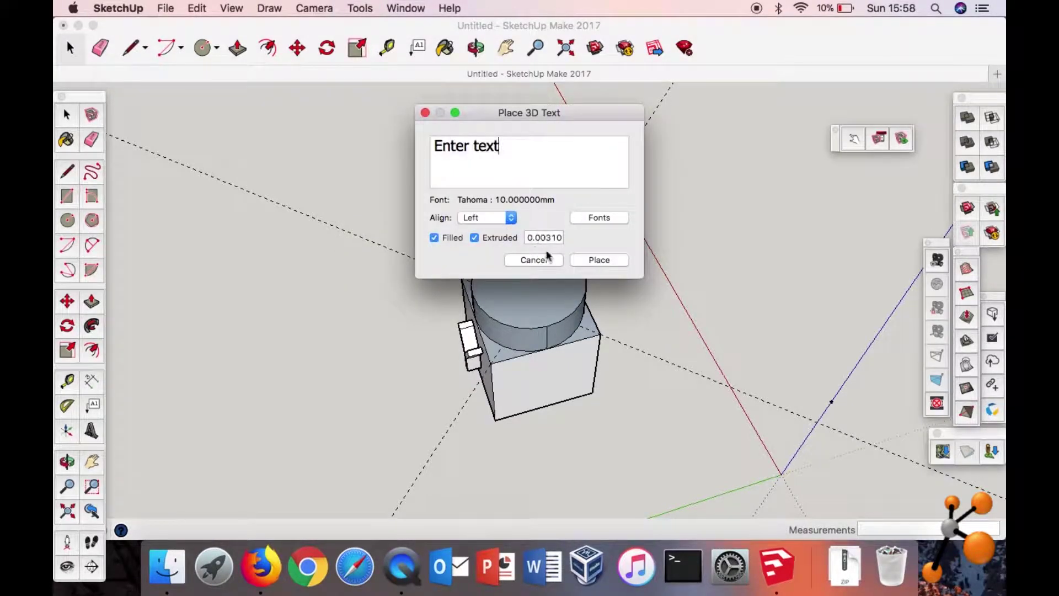
key(super+a)
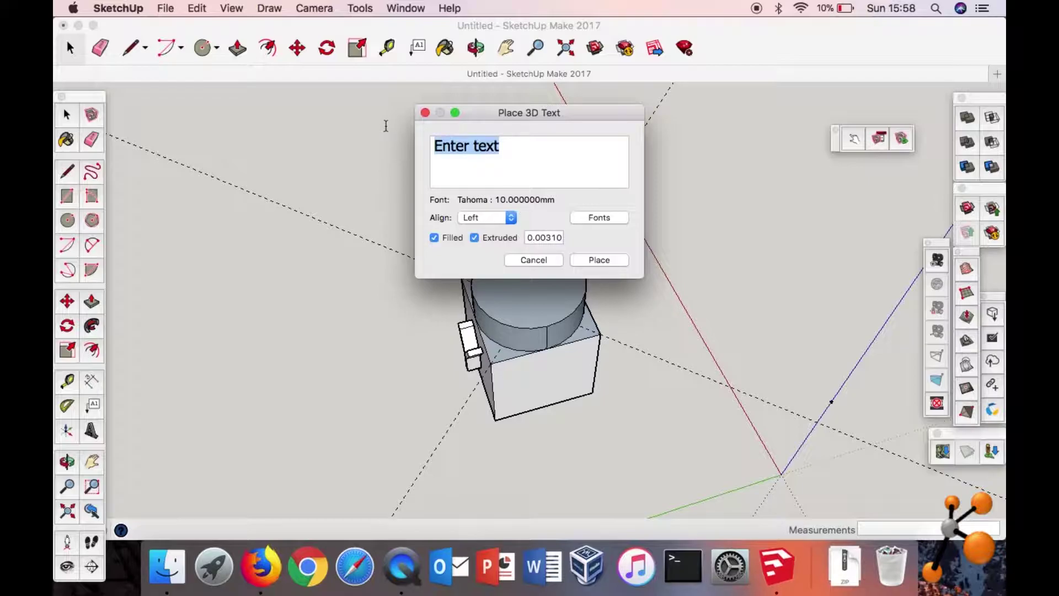
text(Z)
click(543, 239)
drag(529, 240, 586, 238)
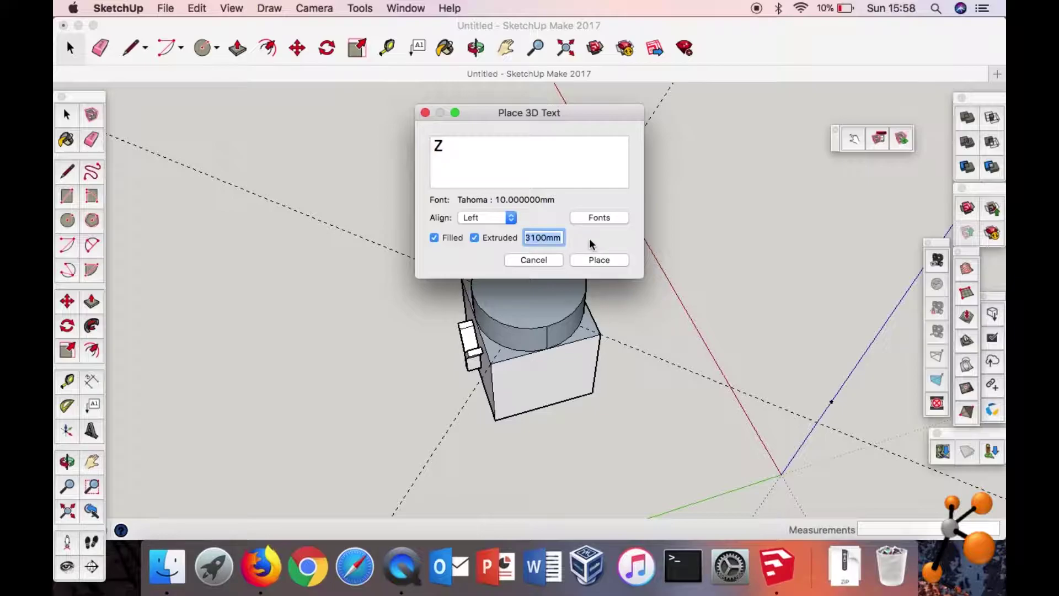
text(3)
key(Return)
click(599, 260)
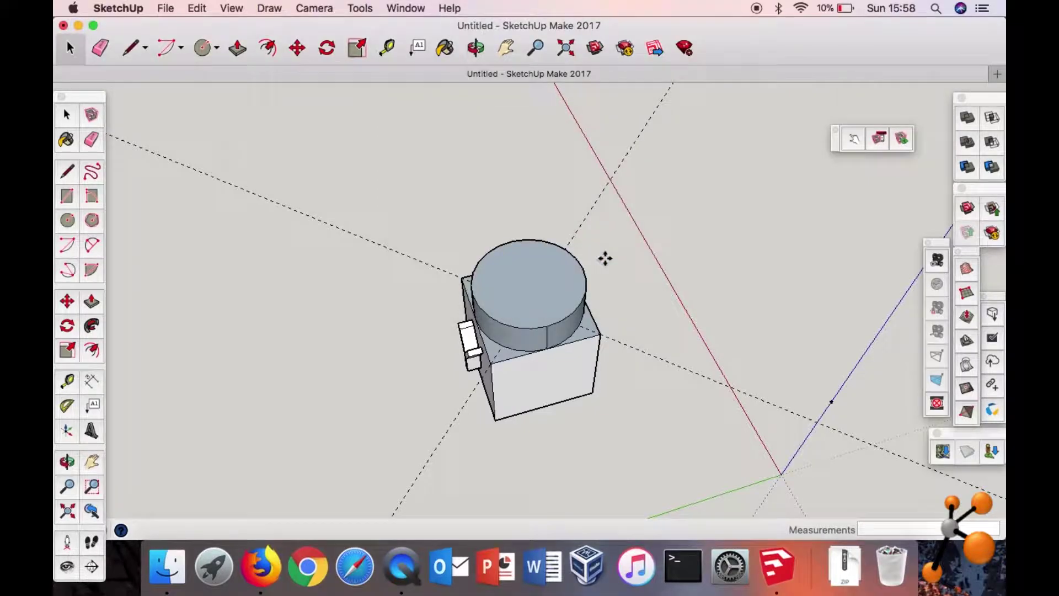
click(560, 292)
Start another 3D text and replace its placeholder with the letter X.
key(o)
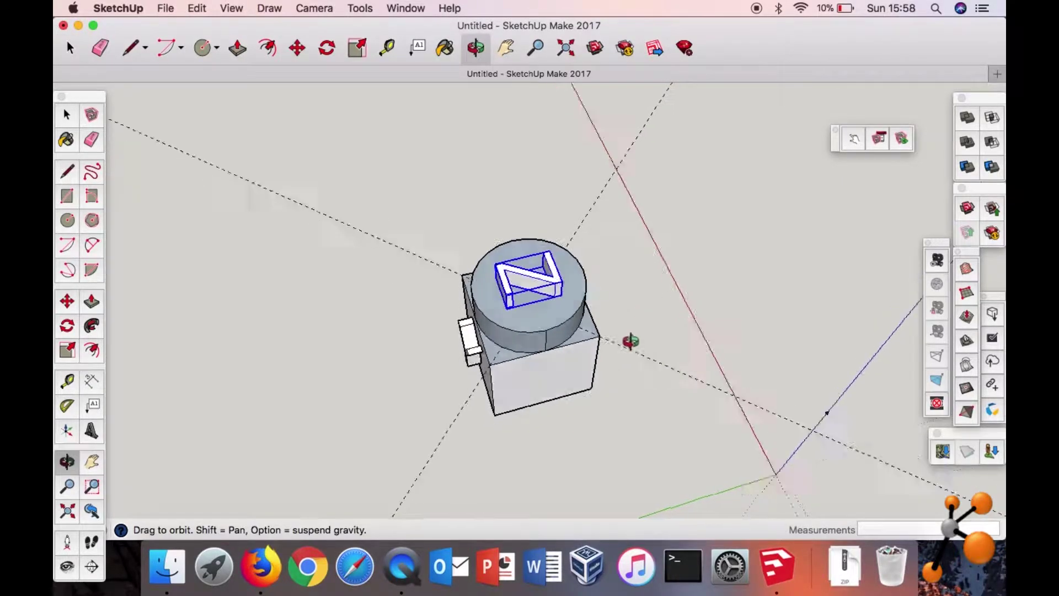
drag(629, 337, 342, 375)
middle_drag(342, 375, 246, 229)
middle_drag(572, 397, 373, 368)
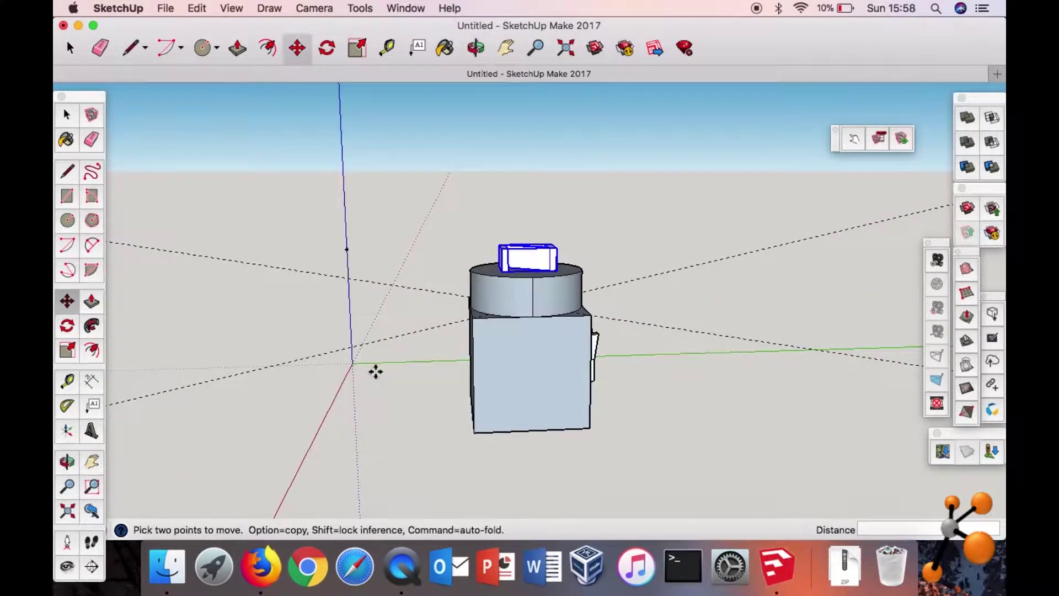
click(356, 8)
click(397, 296)
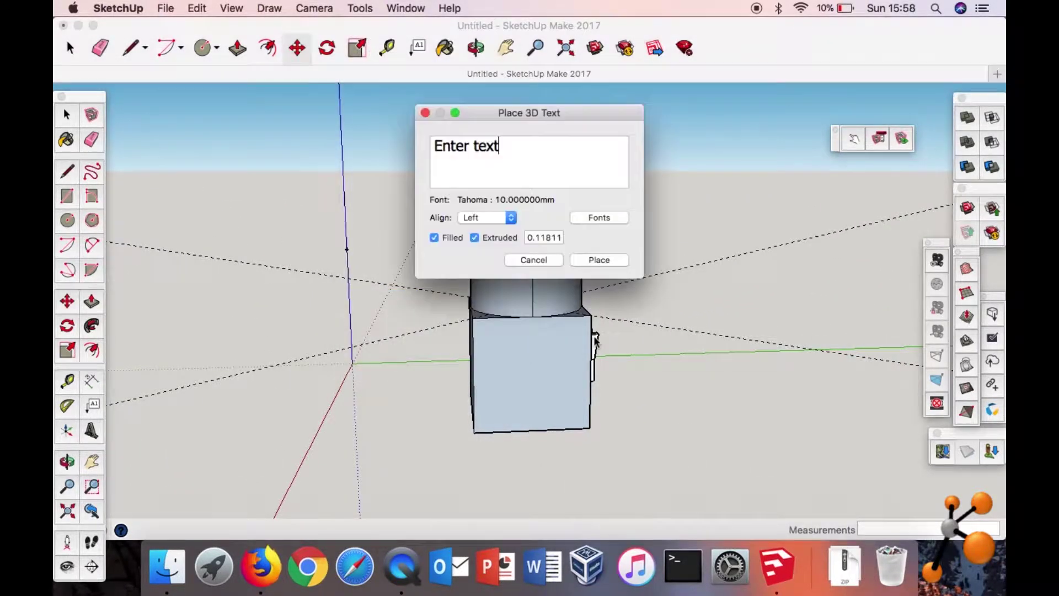
key(BackSpace)
key(BackSpace)
key(BackSpace)
key(BackSpace)
key(BackSpace)
key(BackSpace)
key(BackSpace)
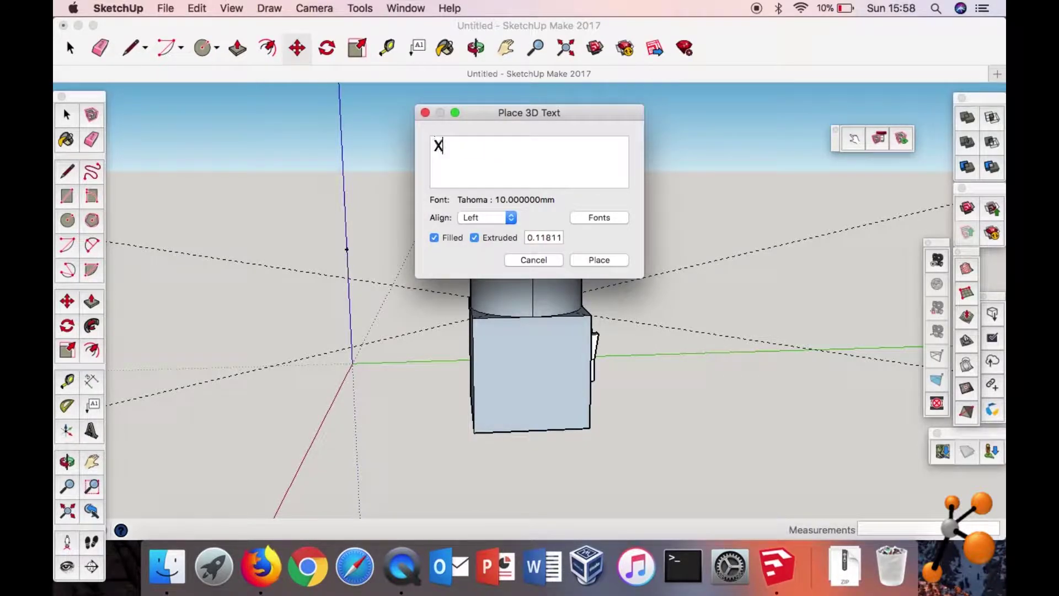
Set the extrusion of the X to 3 mm and place it centred on the cube's blank side face along the red axis.
click(542, 237)
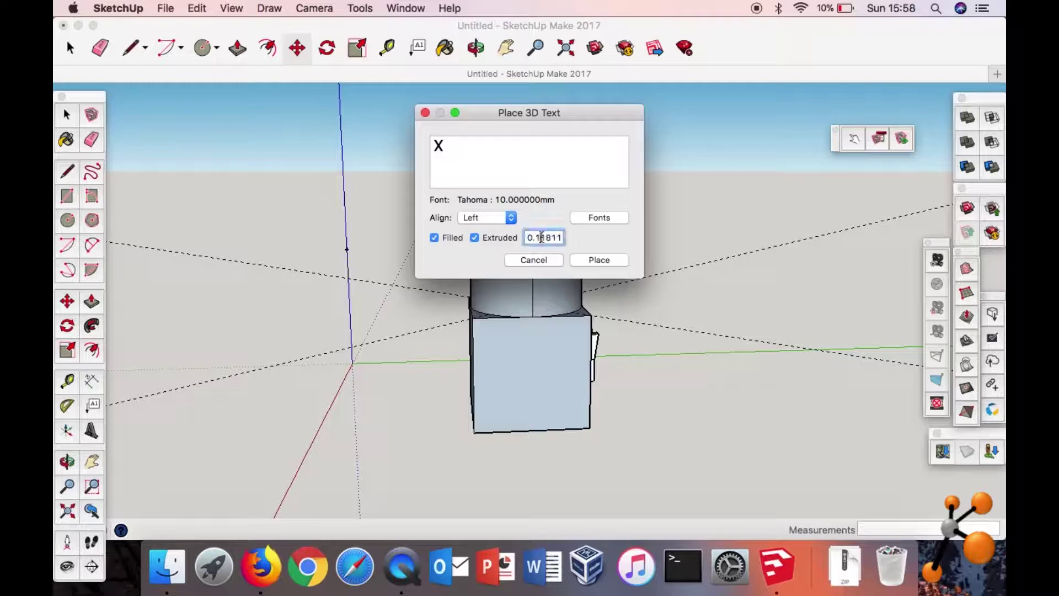
drag(529, 237, 580, 239)
text(3)
click(600, 260)
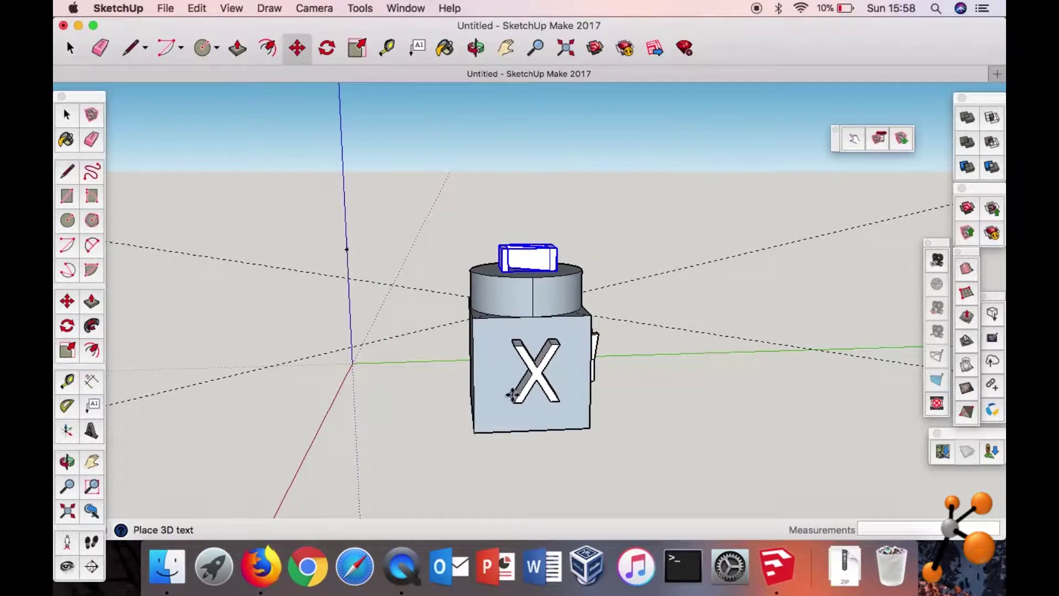
click(509, 398)
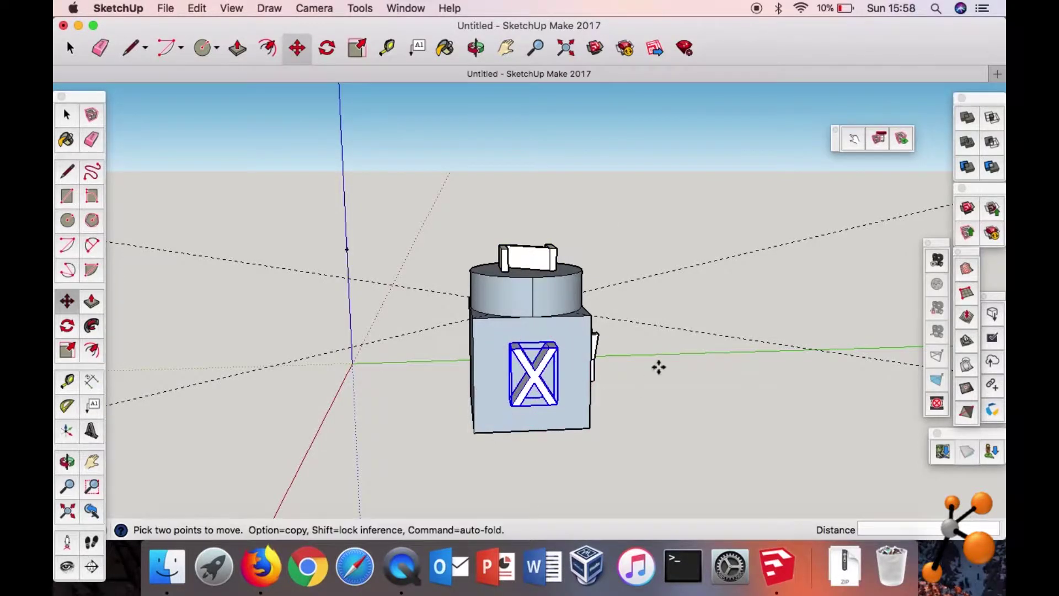
middle_drag(721, 352, 550, 136)
key(m)
click(949, 58)
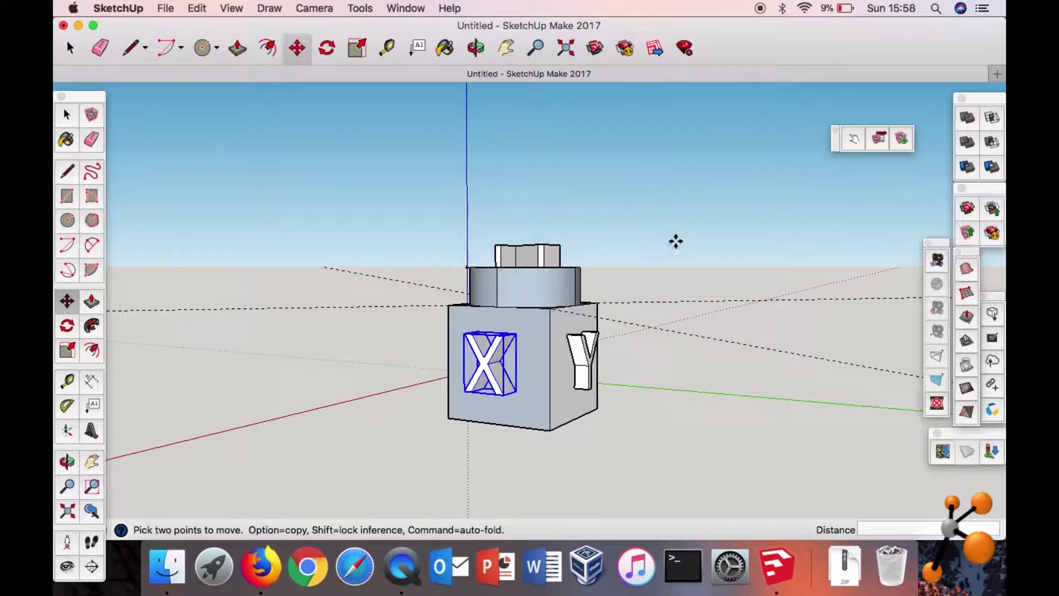
click(650, 206)
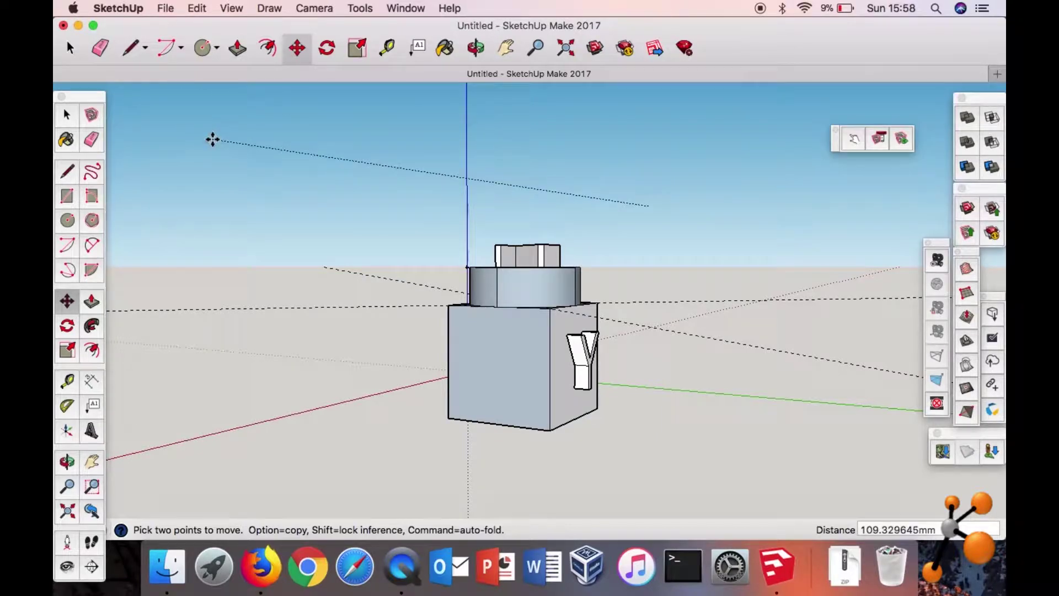
key(Escape)
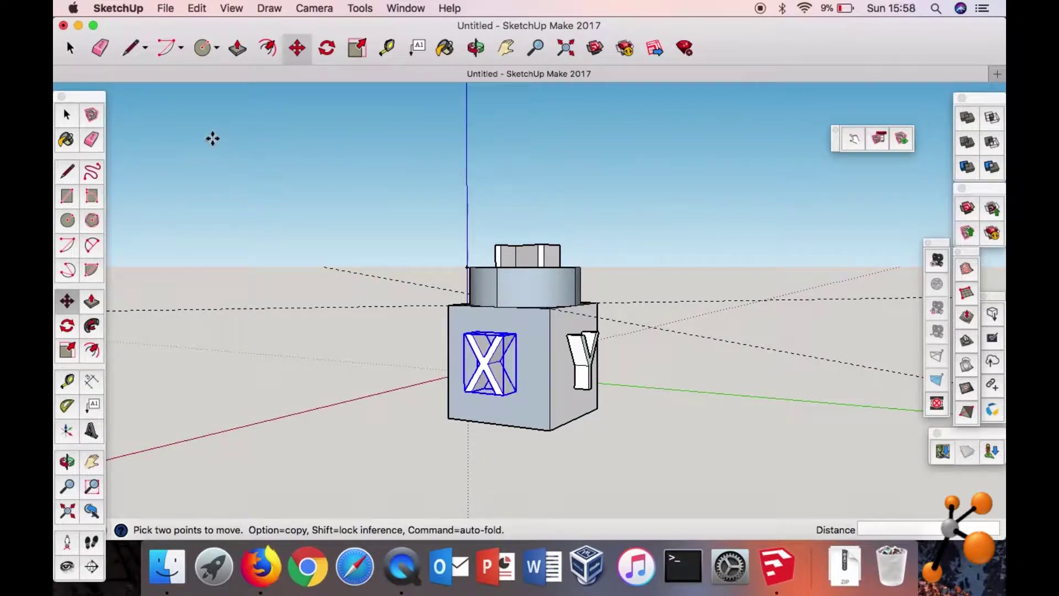
Clear the selection and examine the X, Y and Z letters on the model from several angles.
click(70, 48)
drag(348, 251, 295, 369)
key(o)
key(space)
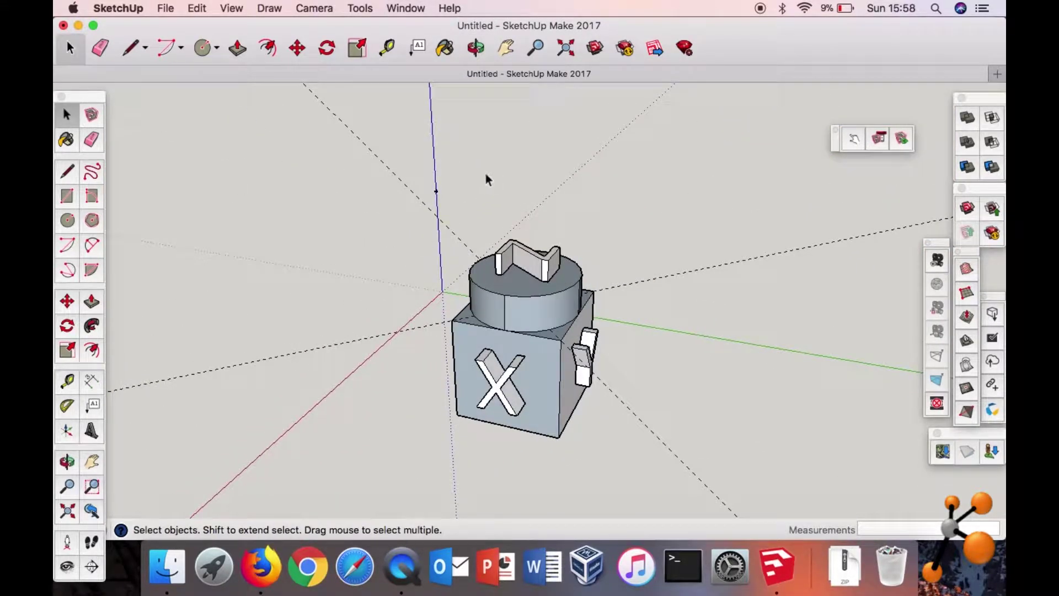
key(o)
drag(605, 171, 408, 315)
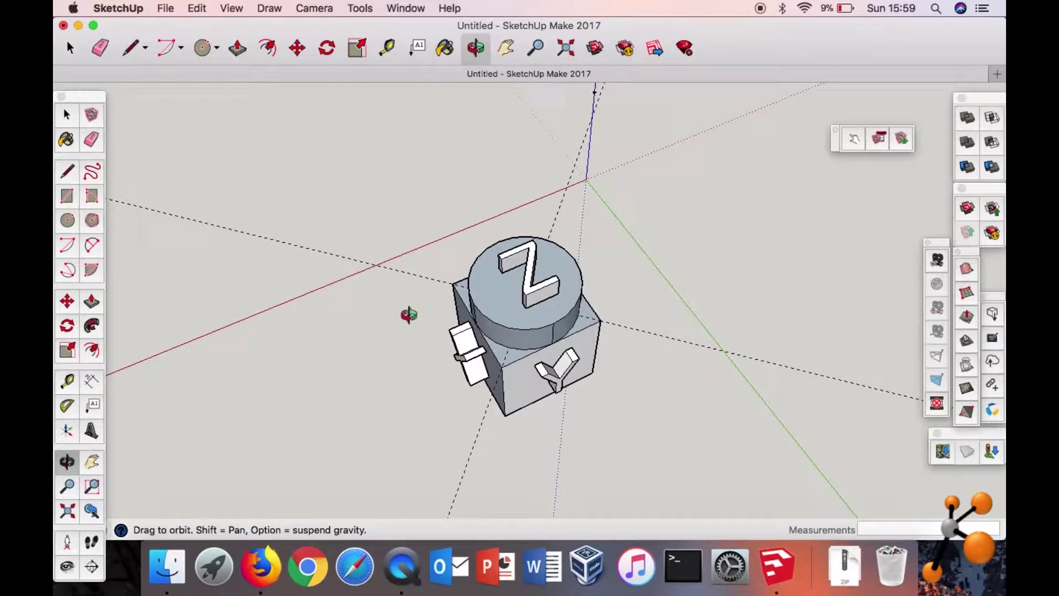
middle_drag(409, 315, 488, 276)
Check which file formats the 3D model export offers, and leave the export without saving.
click(168, 8)
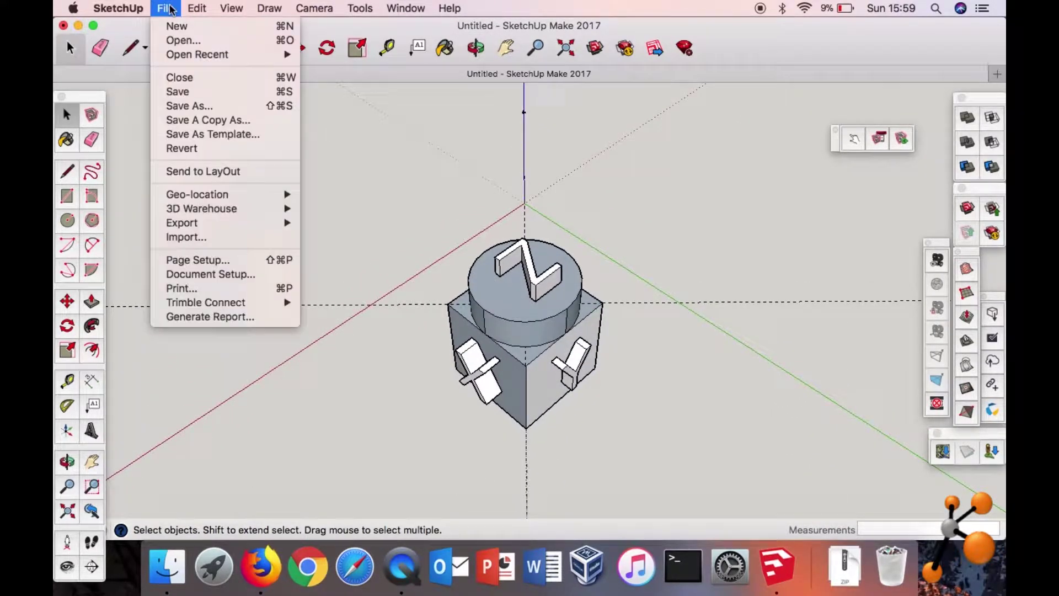
mouse_move(247, 227)
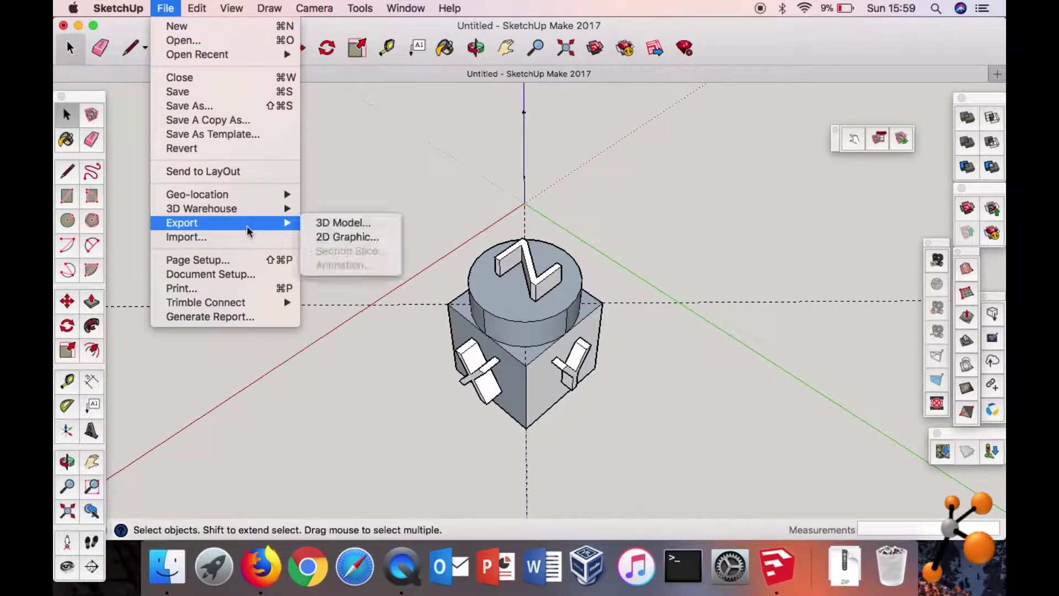
click(337, 226)
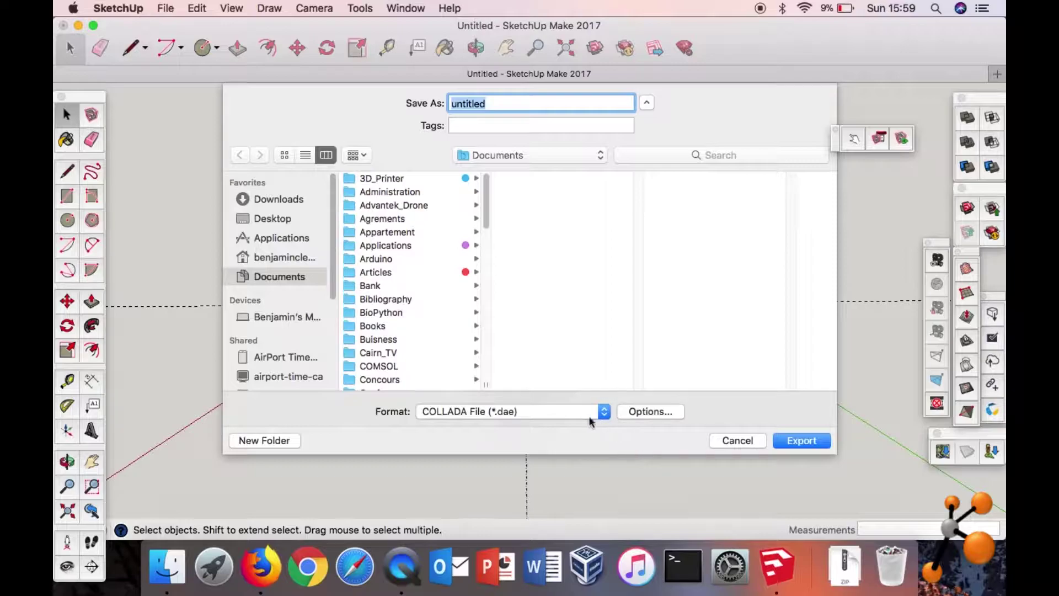
click(605, 413)
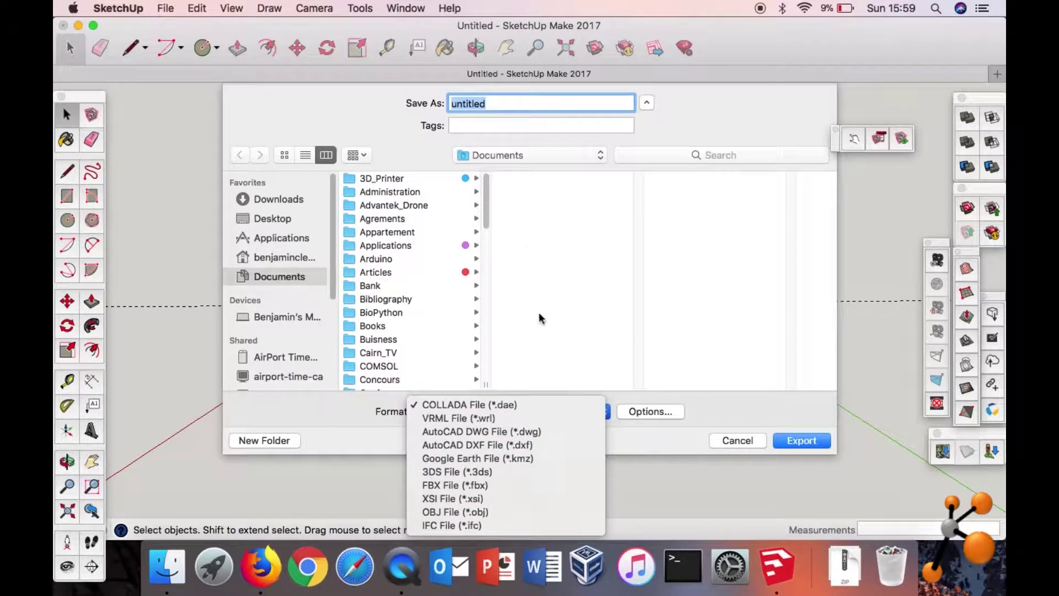
click(745, 444)
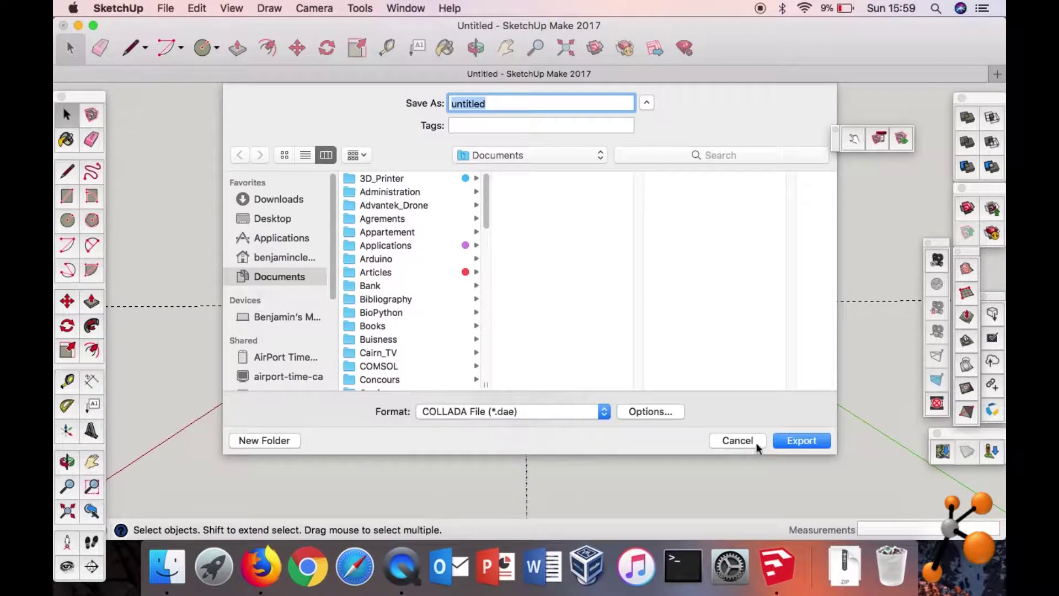
click(746, 445)
middle_drag(338, 227, 561, 306)
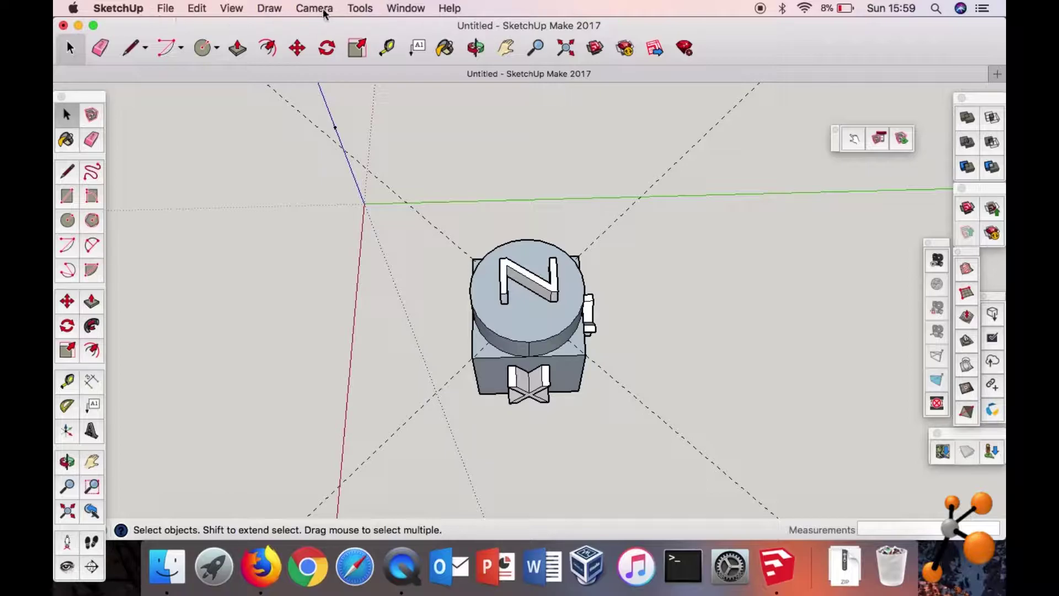
Open the Extension Warehouse and search it for "sketchup stl".
click(361, 8)
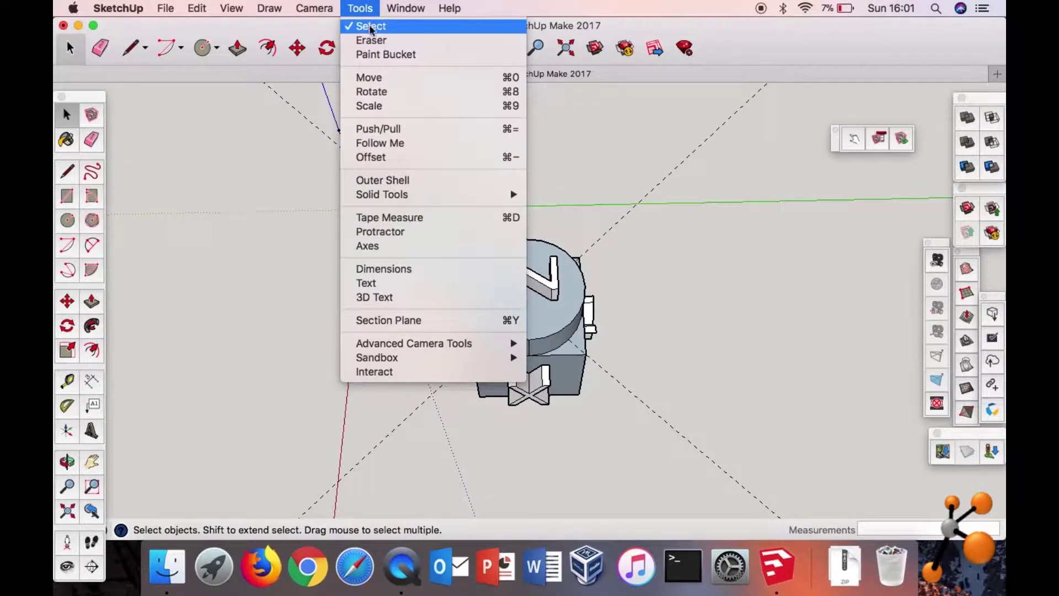
mouse_move(403, 10)
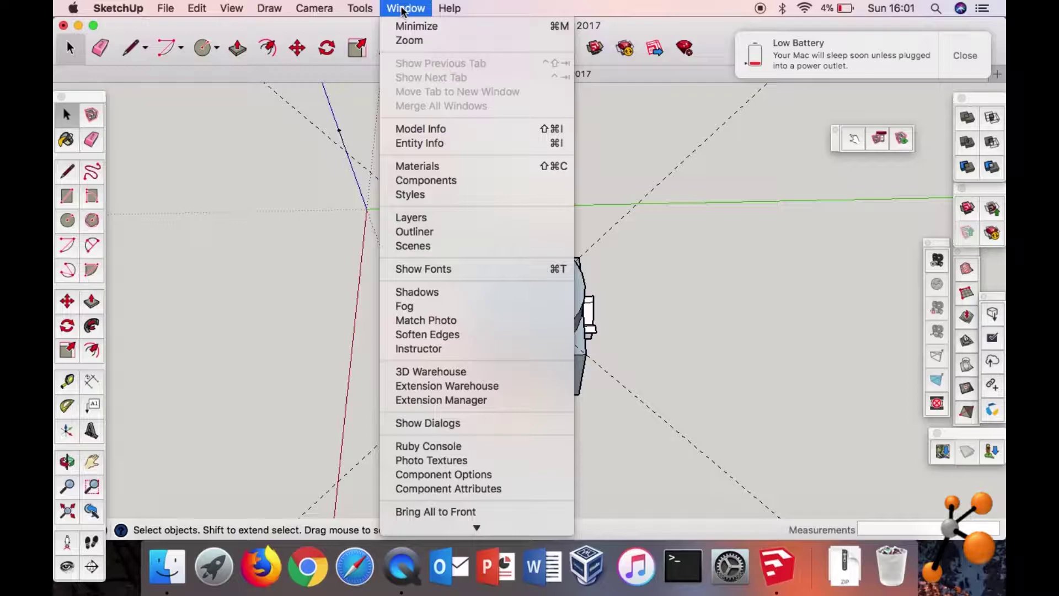
click(582, 7)
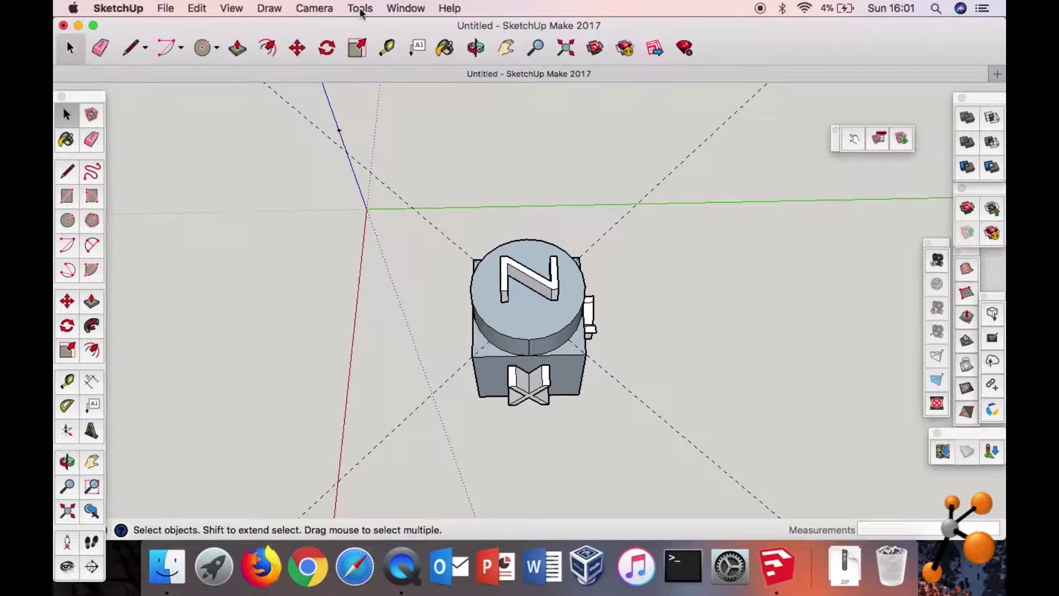
click(404, 8)
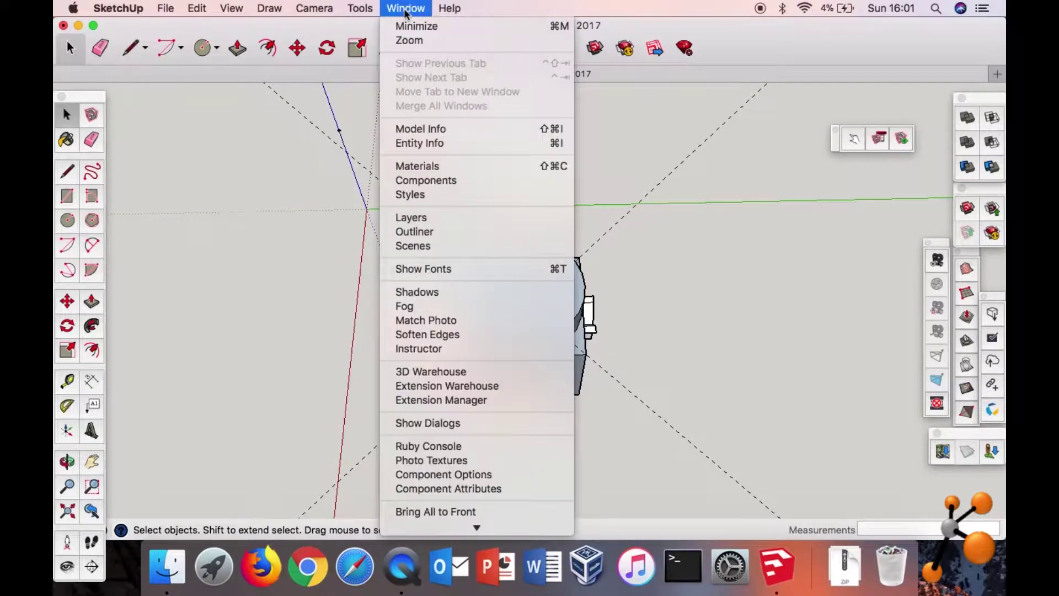
click(464, 391)
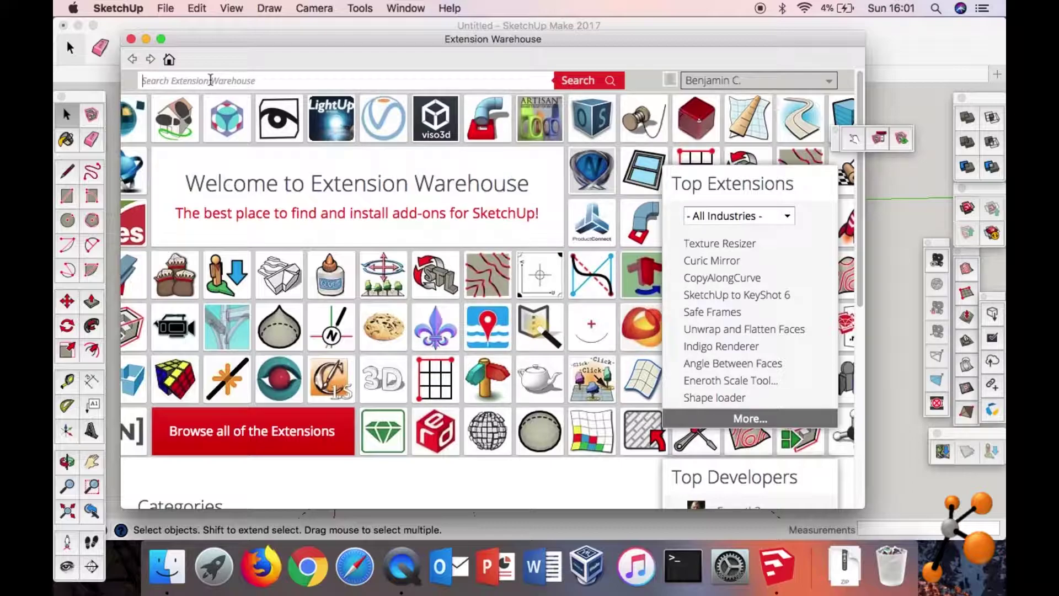
text(s)
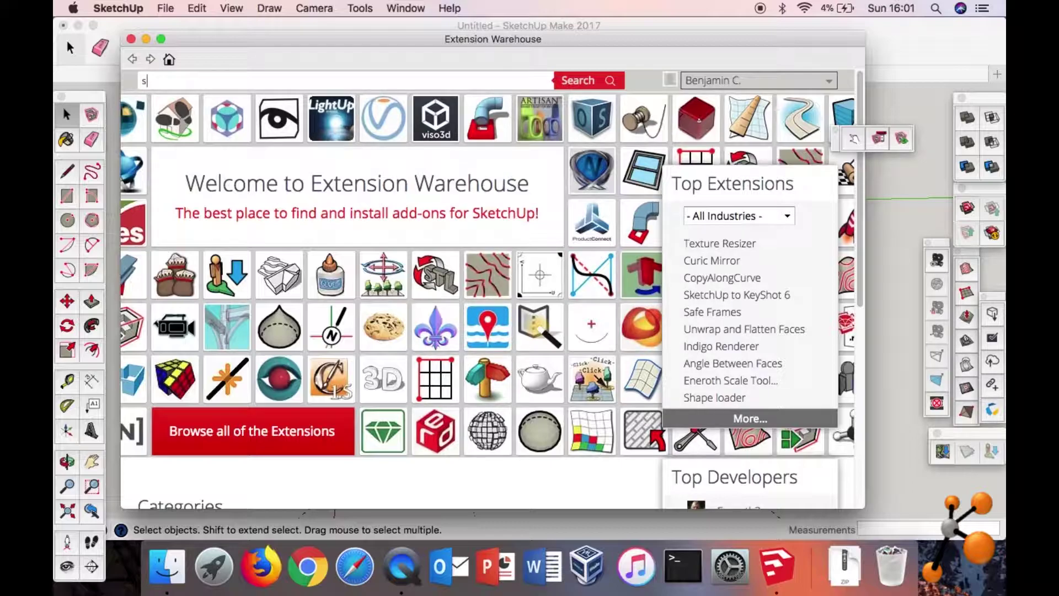
text(ketchup stl)
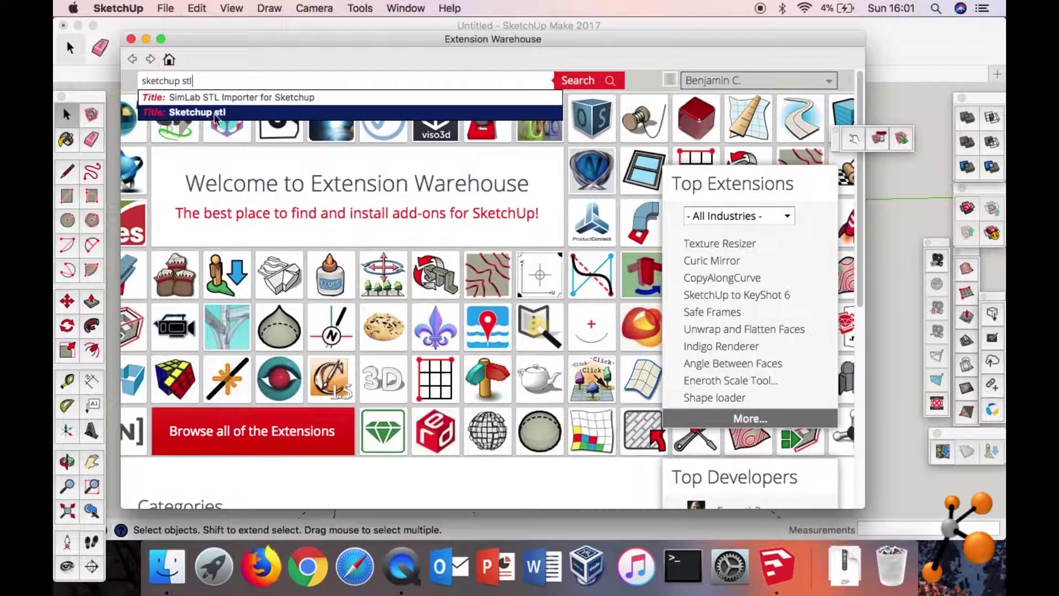
click(578, 82)
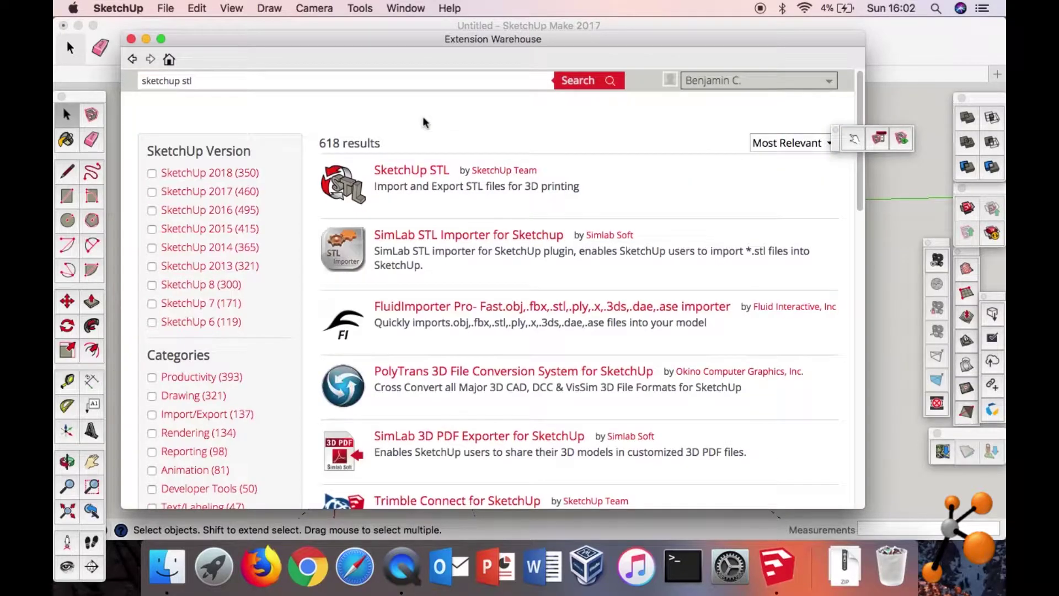
Install the SketchUp STL extension, allowing its file system access, ignore the pending extension updates and close the Extension Warehouse.
click(395, 172)
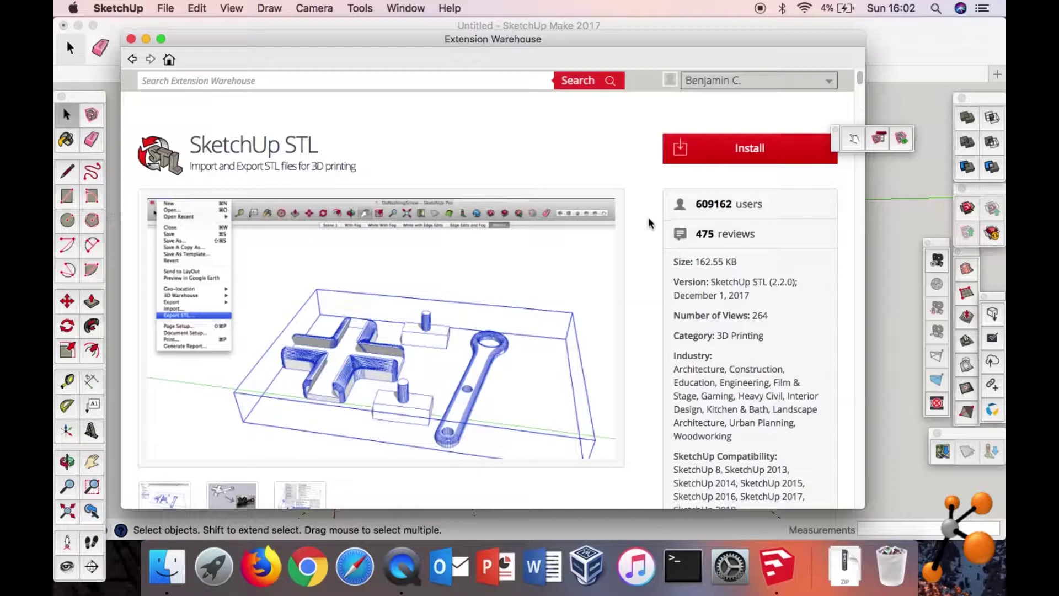
click(755, 157)
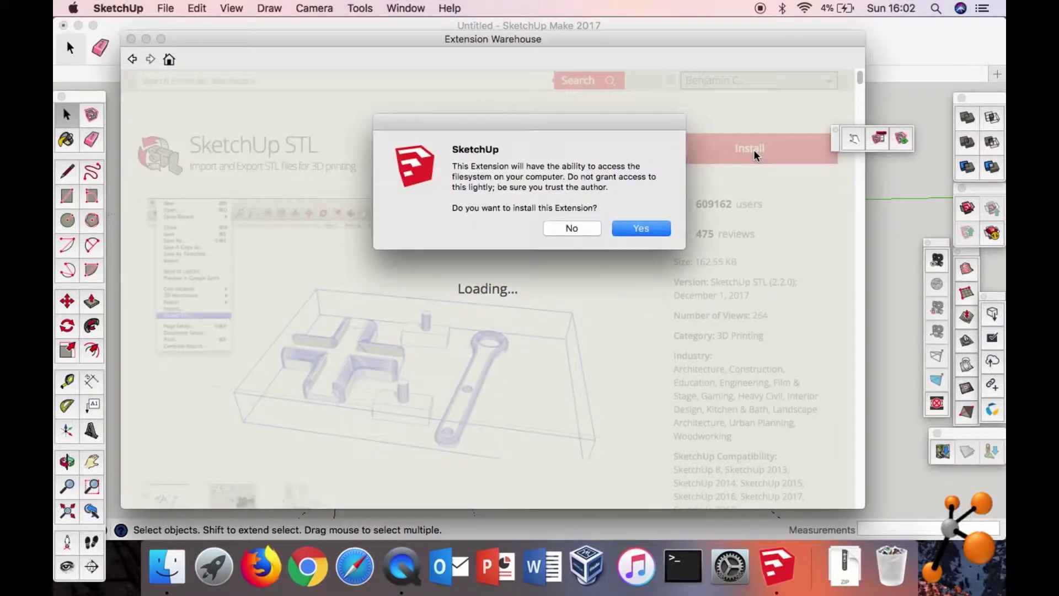
click(627, 223)
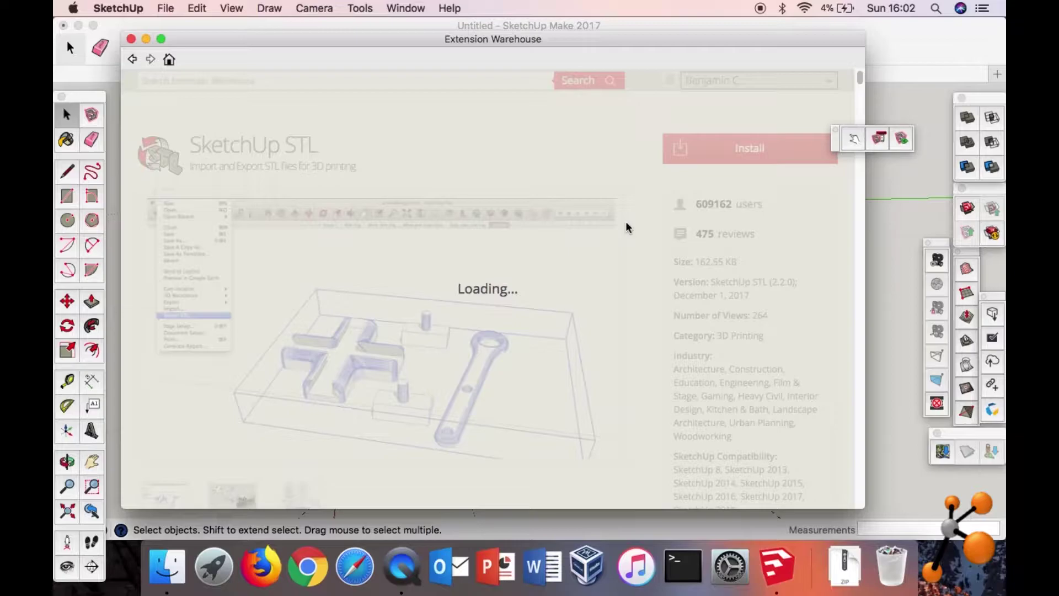
click(637, 211)
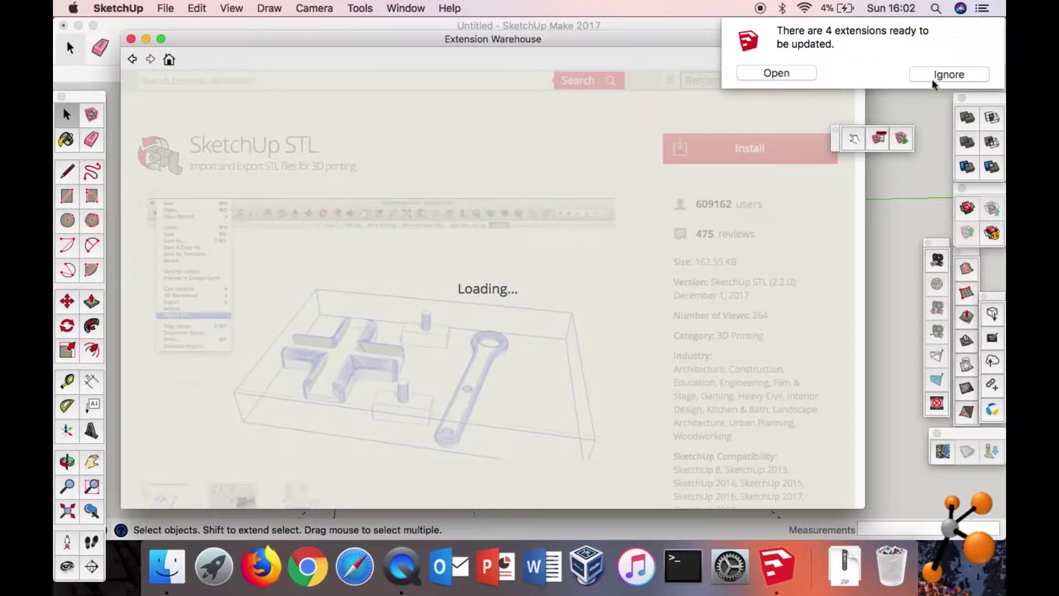
click(936, 73)
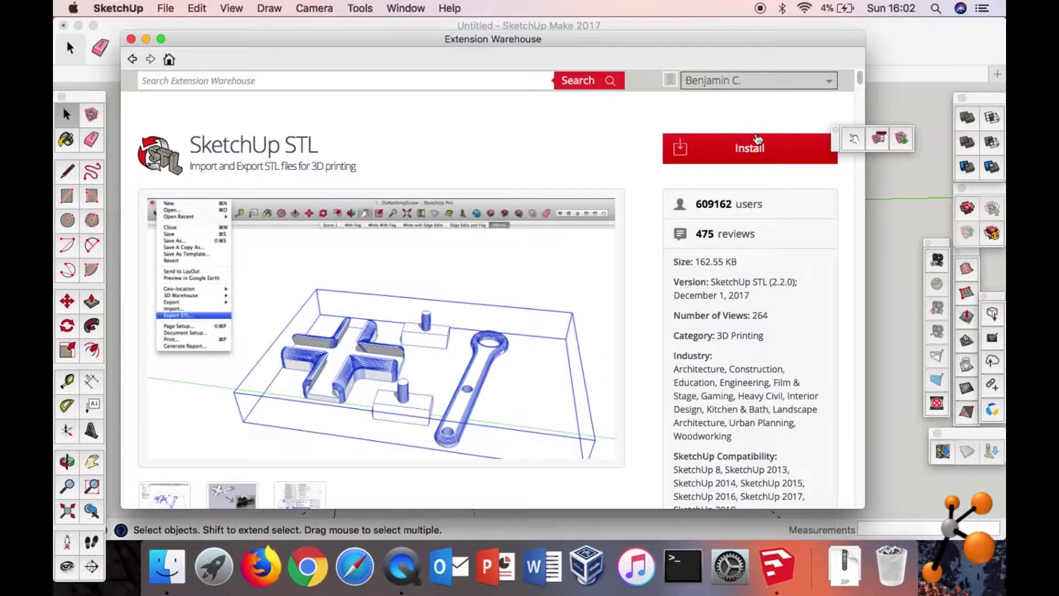
click(133, 40)
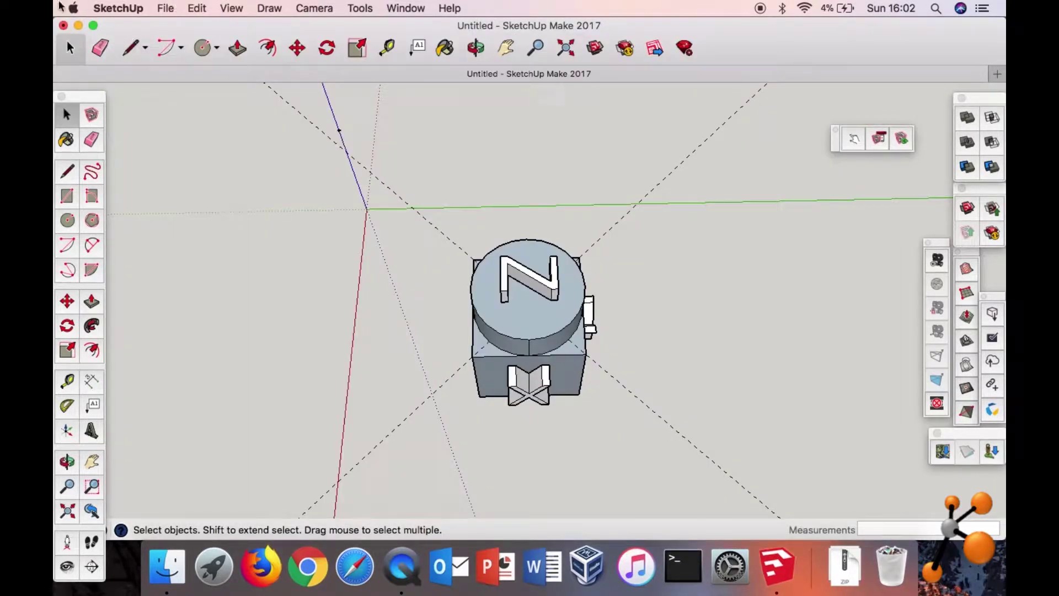
Start an STL export of the whole model in millimeters with the ASCII file format.
click(109, 9)
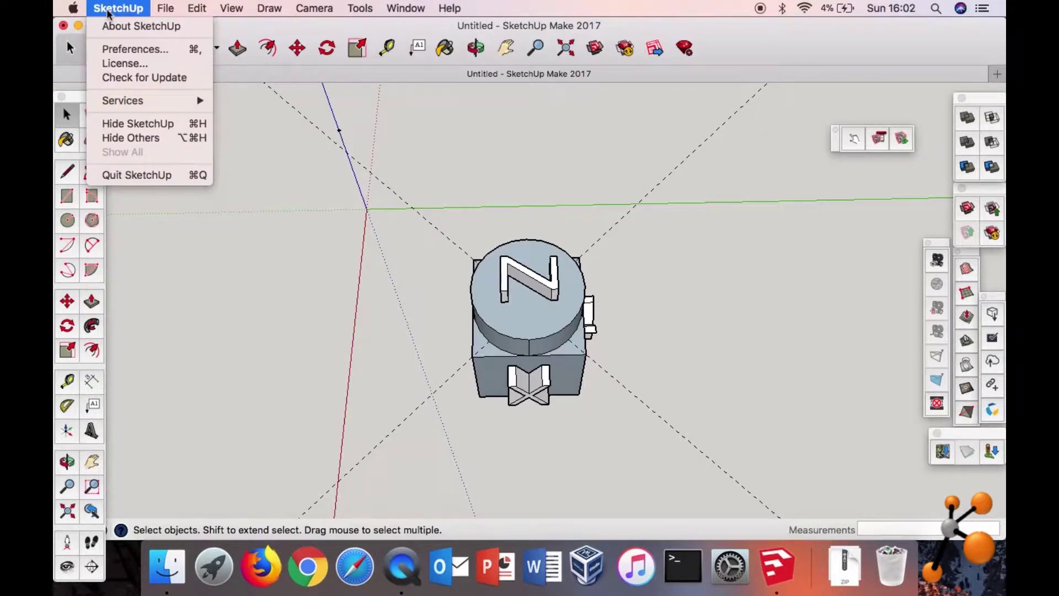
mouse_move(165, 10)
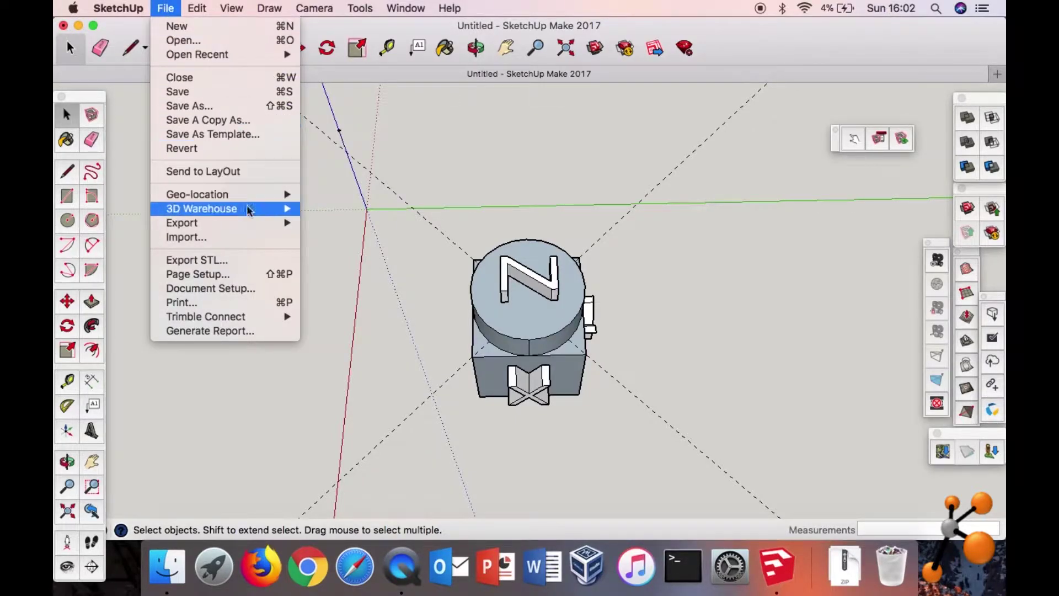
mouse_move(256, 227)
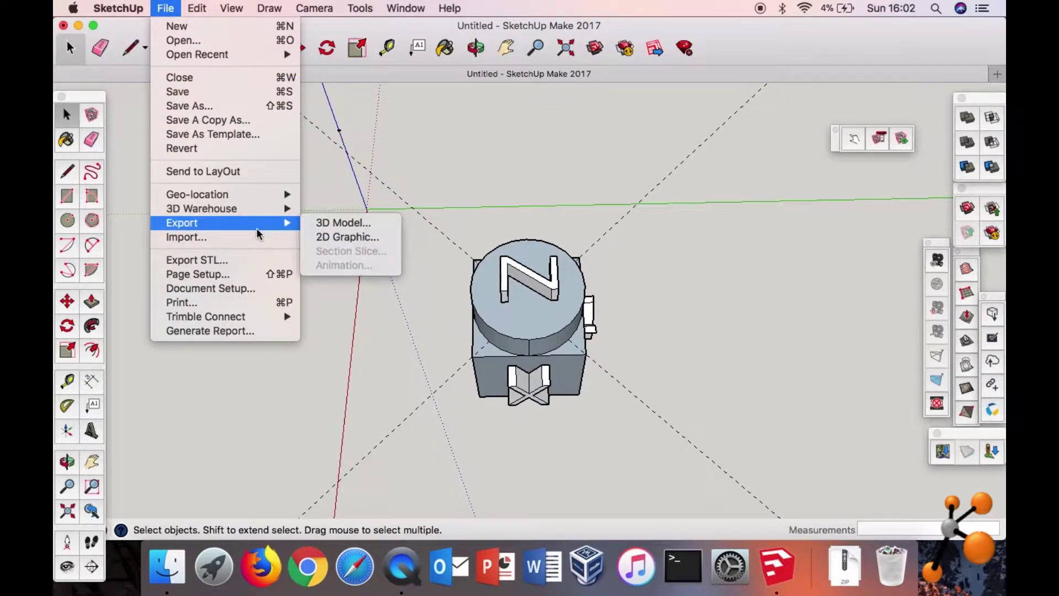
click(245, 267)
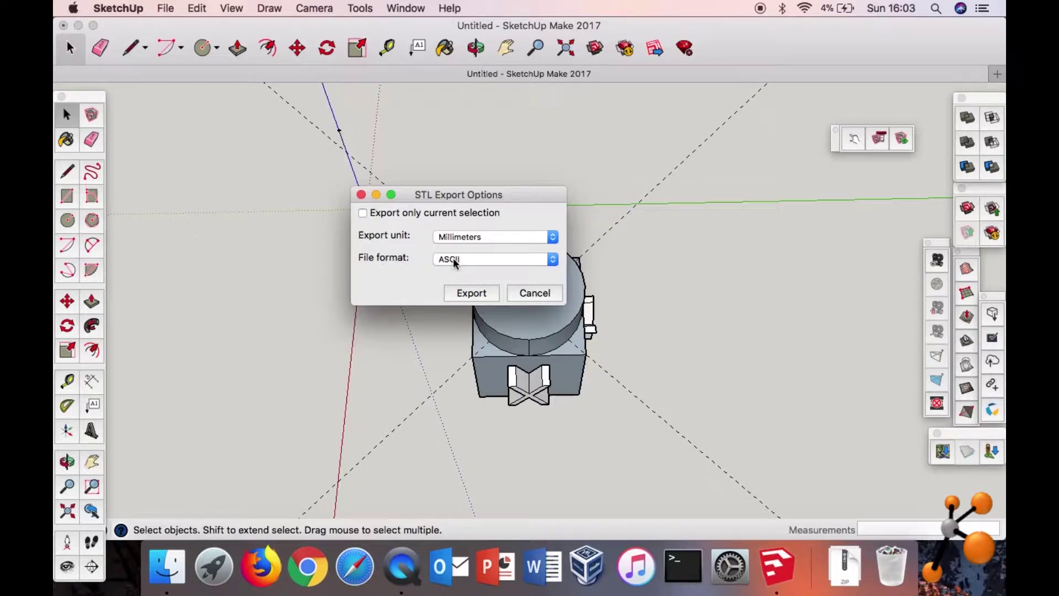
click(474, 293)
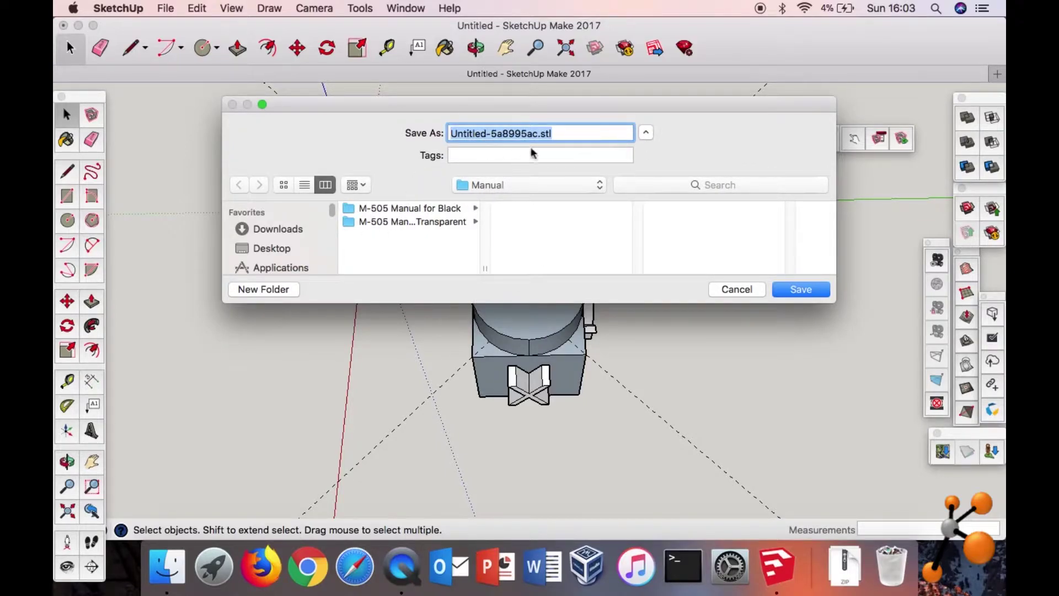
Name the exported file calib.stl and save it.
drag(579, 142, 439, 141)
click(503, 134)
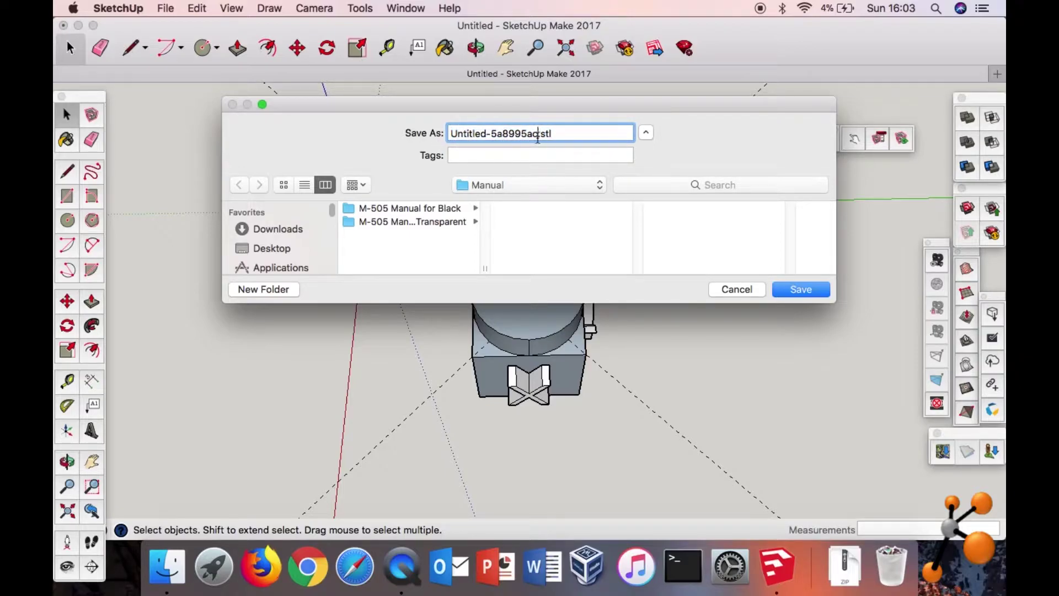
drag(539, 133, 428, 133)
text(cal)
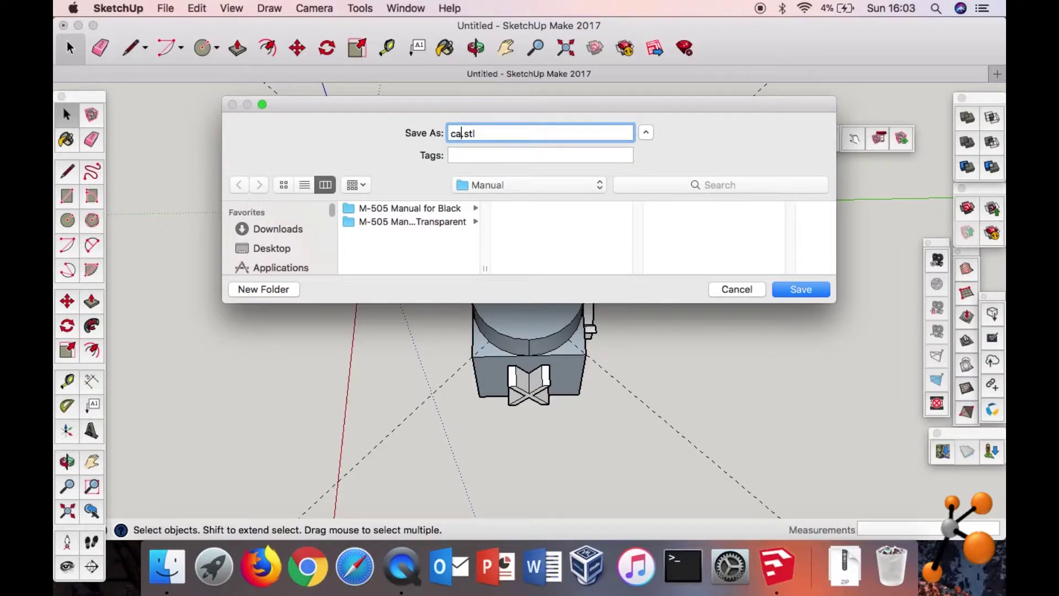
text(ib)
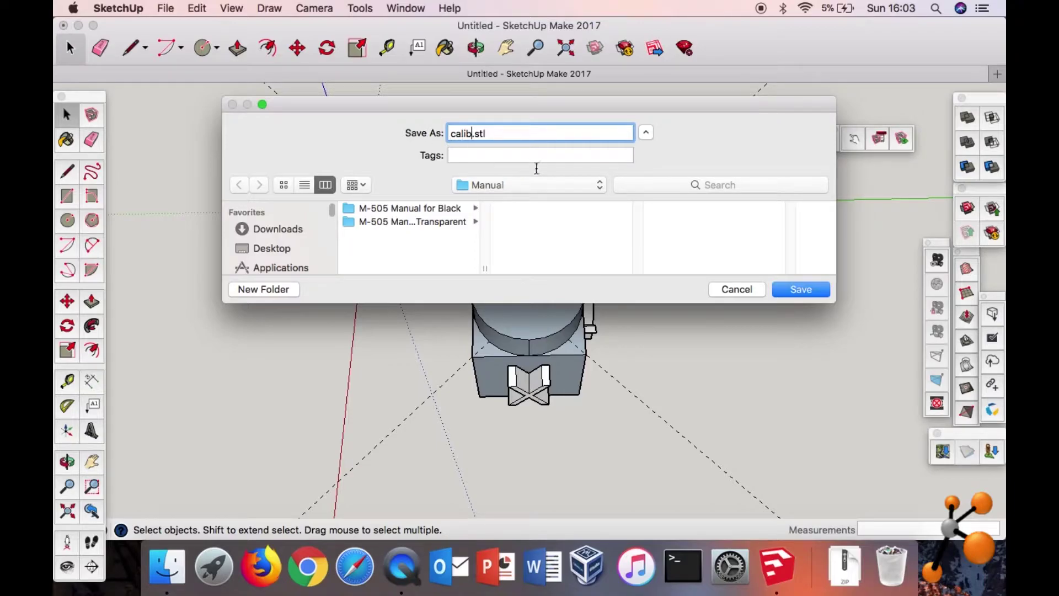
drag(634, 105, 634, 115)
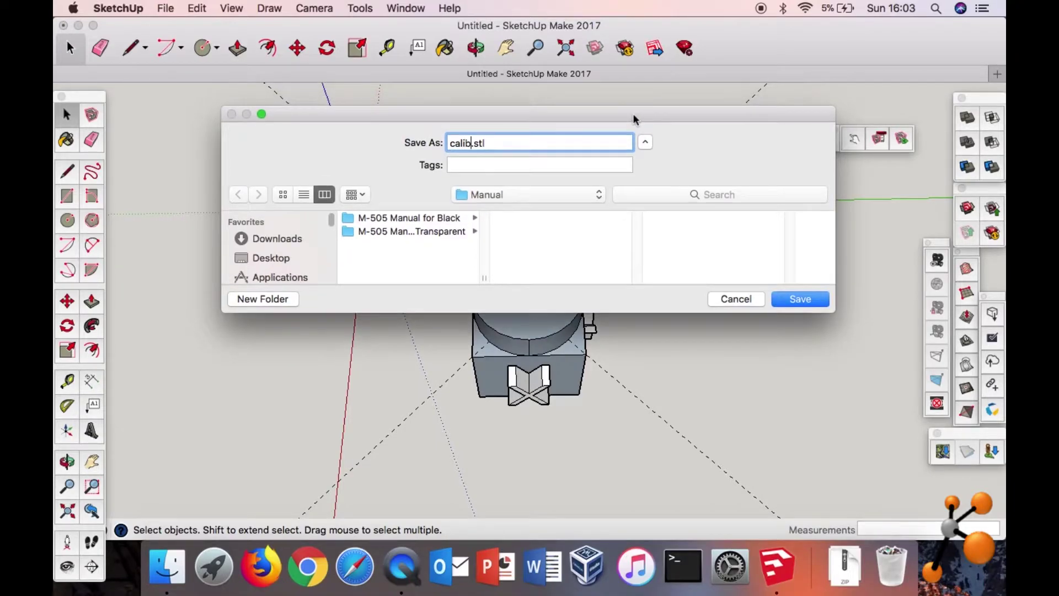
click(800, 299)
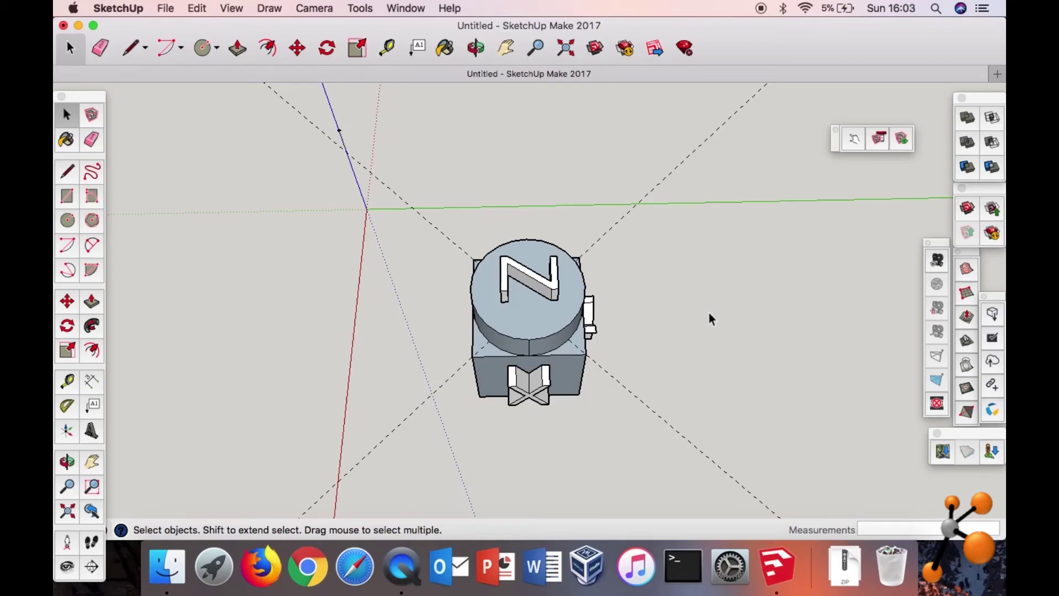
key(o)
drag(705, 309, 563, 210)
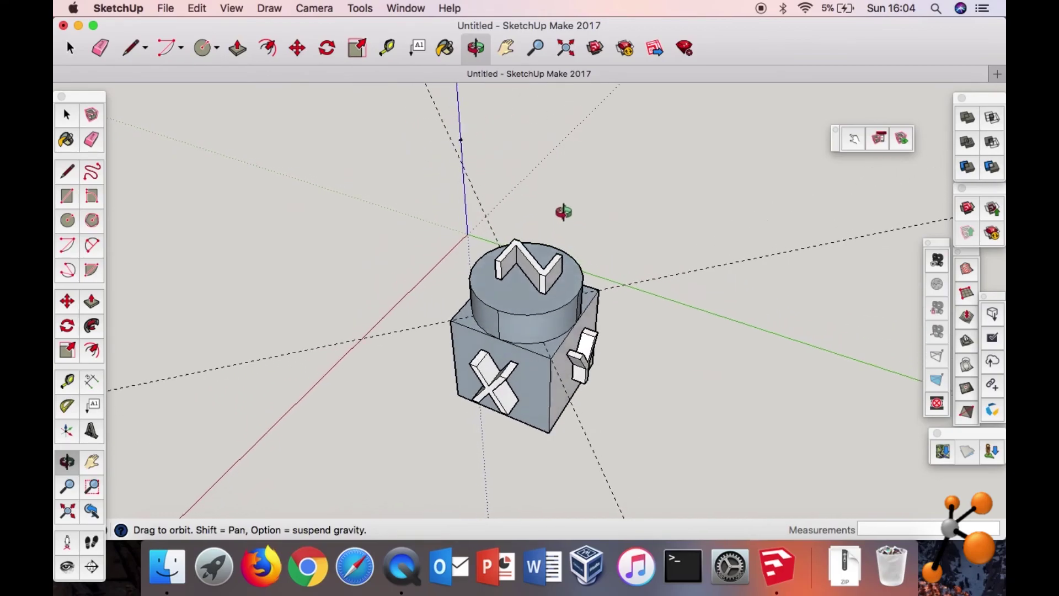